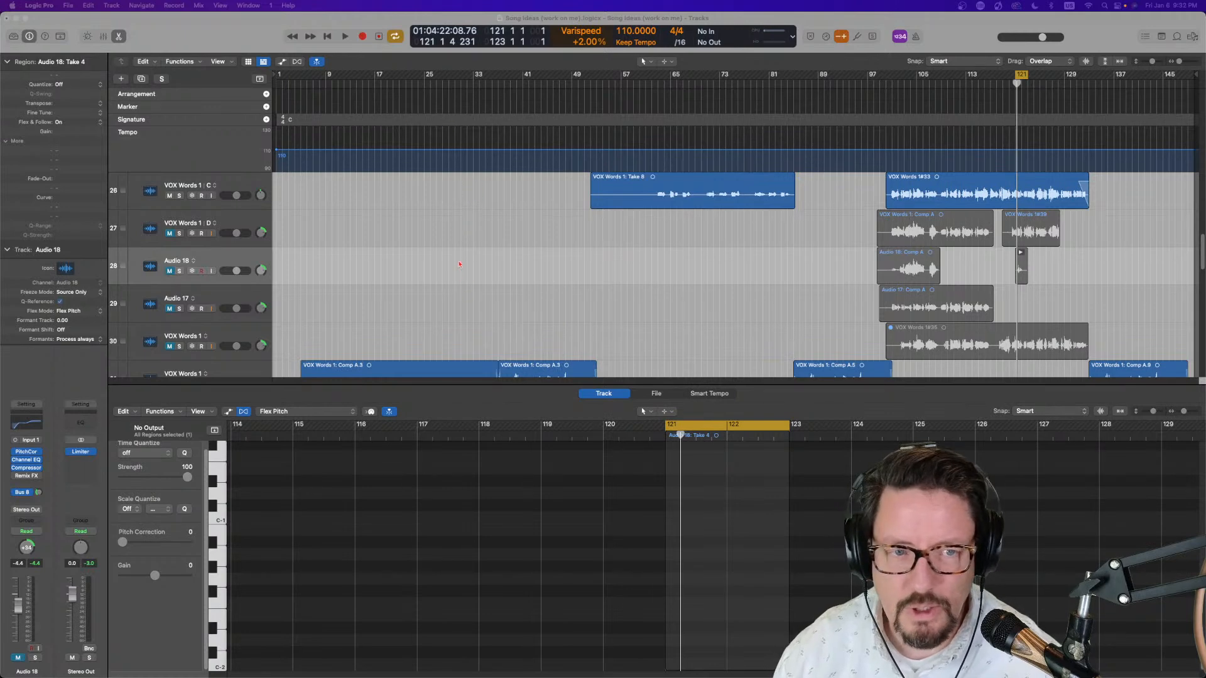
Select the VOX Words 1#37 region on track 24 and set the cycle range from bar 99 to bar 133
scroll(459, 268, "up", 5)
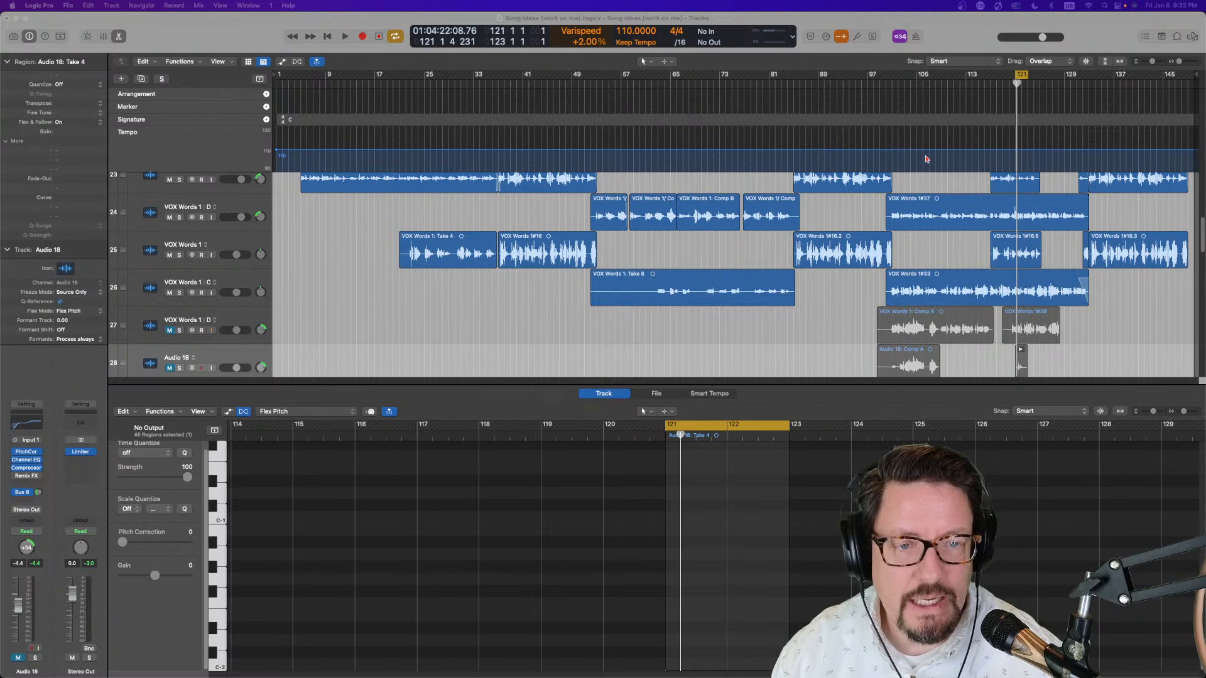
left_click(916, 204)
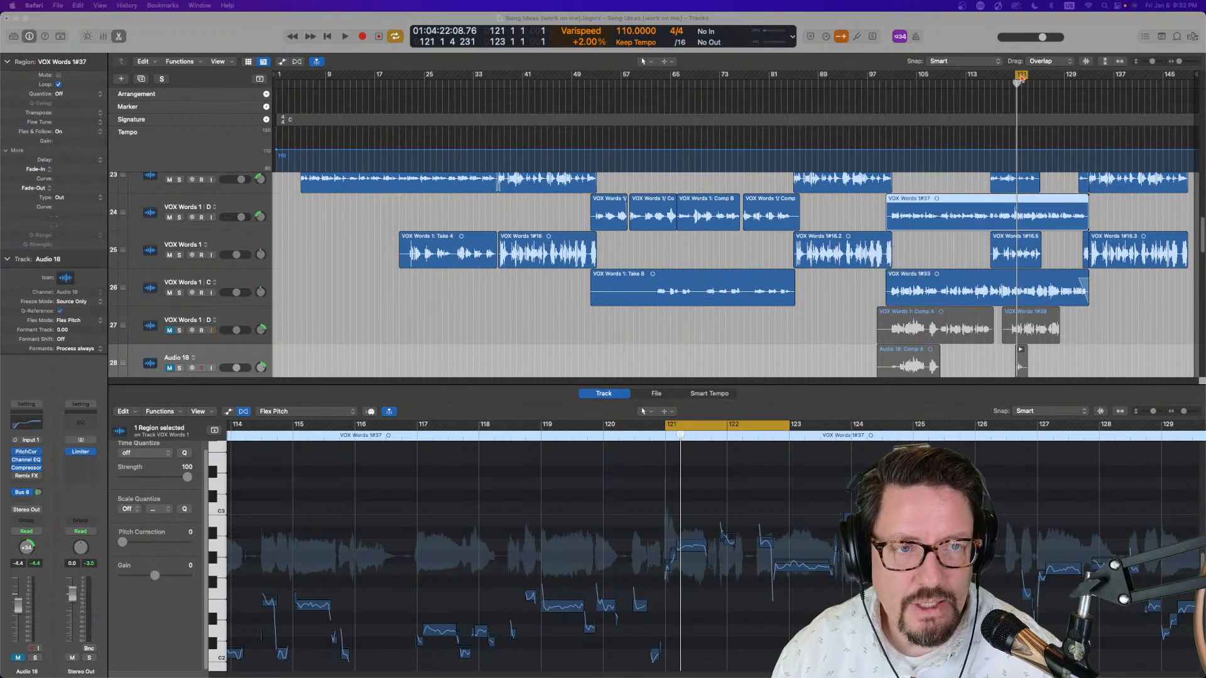
left_click_drag(886, 81, 1089, 75)
left_click_drag(887, 80, 880, 80)
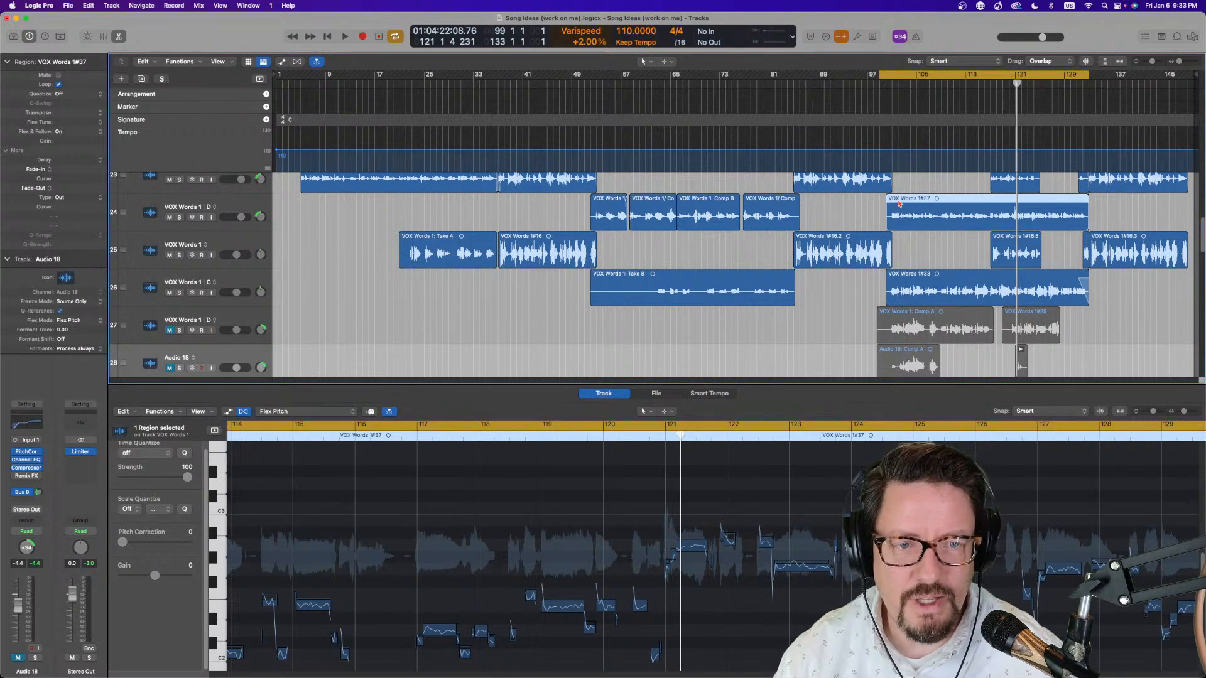
Play the start of the VOX Words 1#37 region and inspect its Flex Pitch notes, including the fine pitch of the first note
scroll(442, 569, "down", 5)
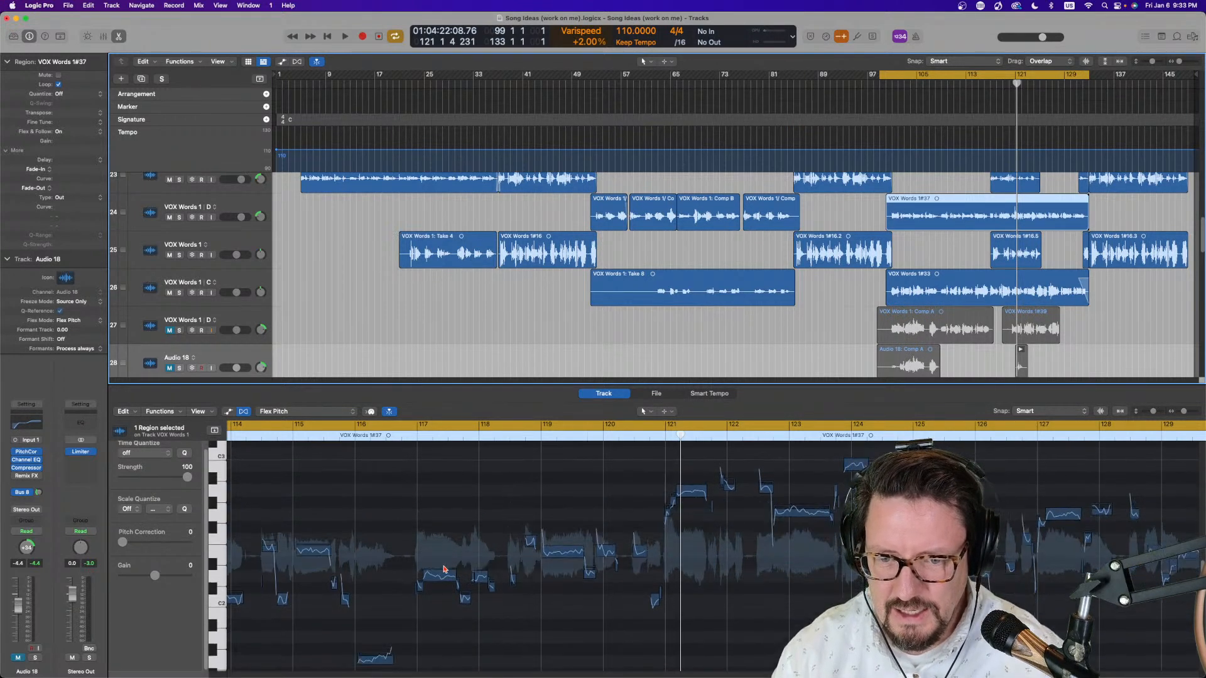
scroll(443, 569, "left", 5)
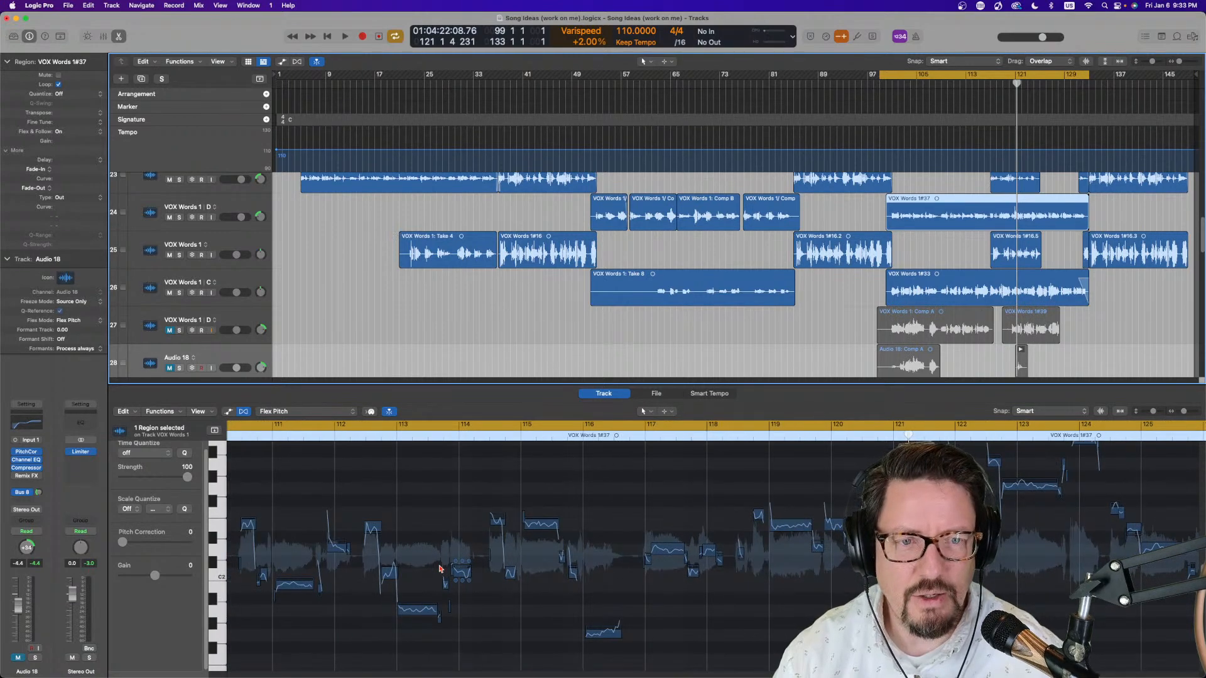
key("space")
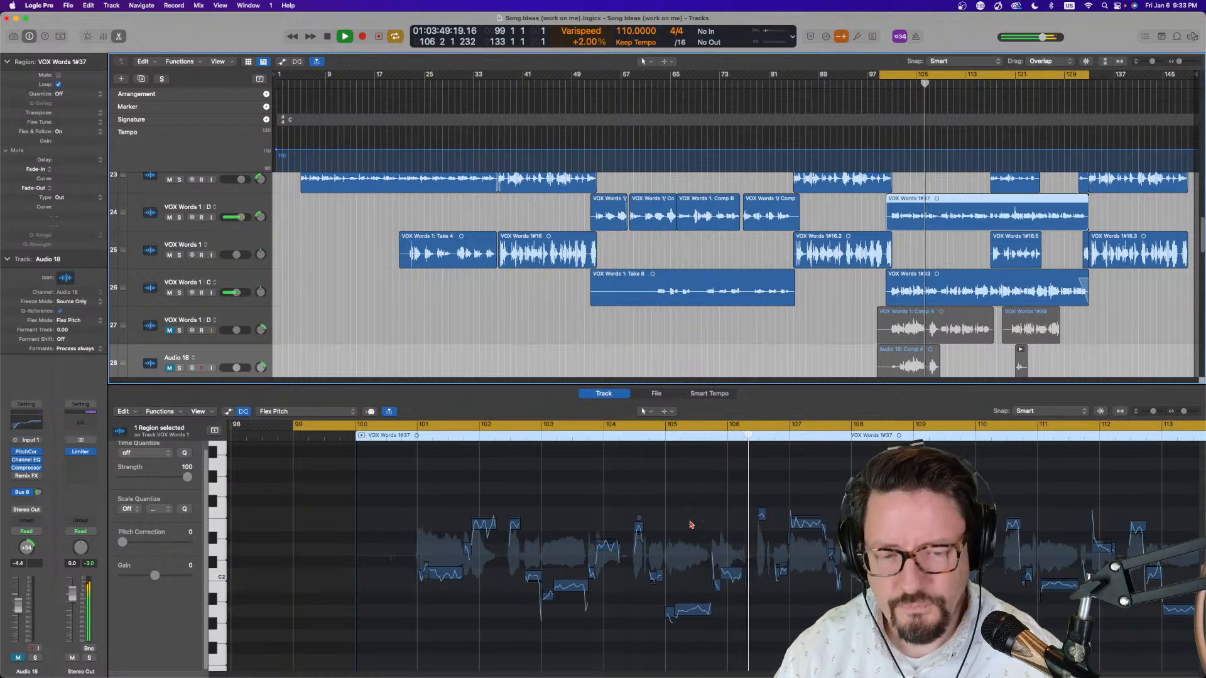
key("space")
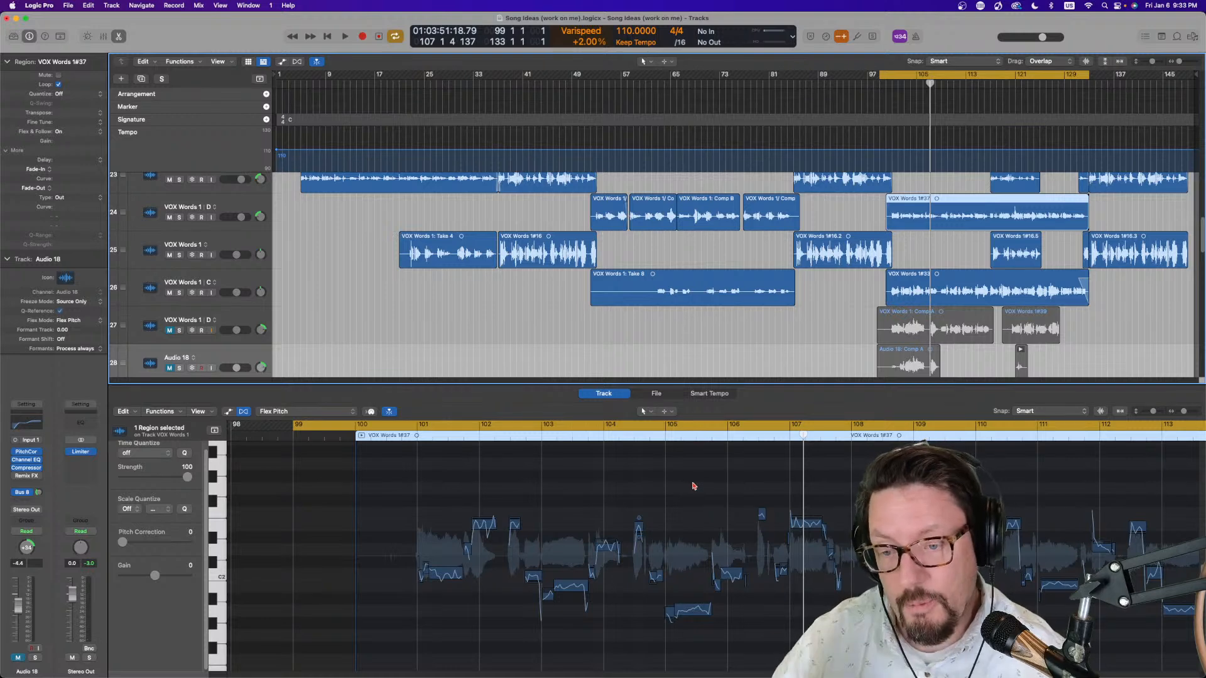
mouse_move(494, 535)
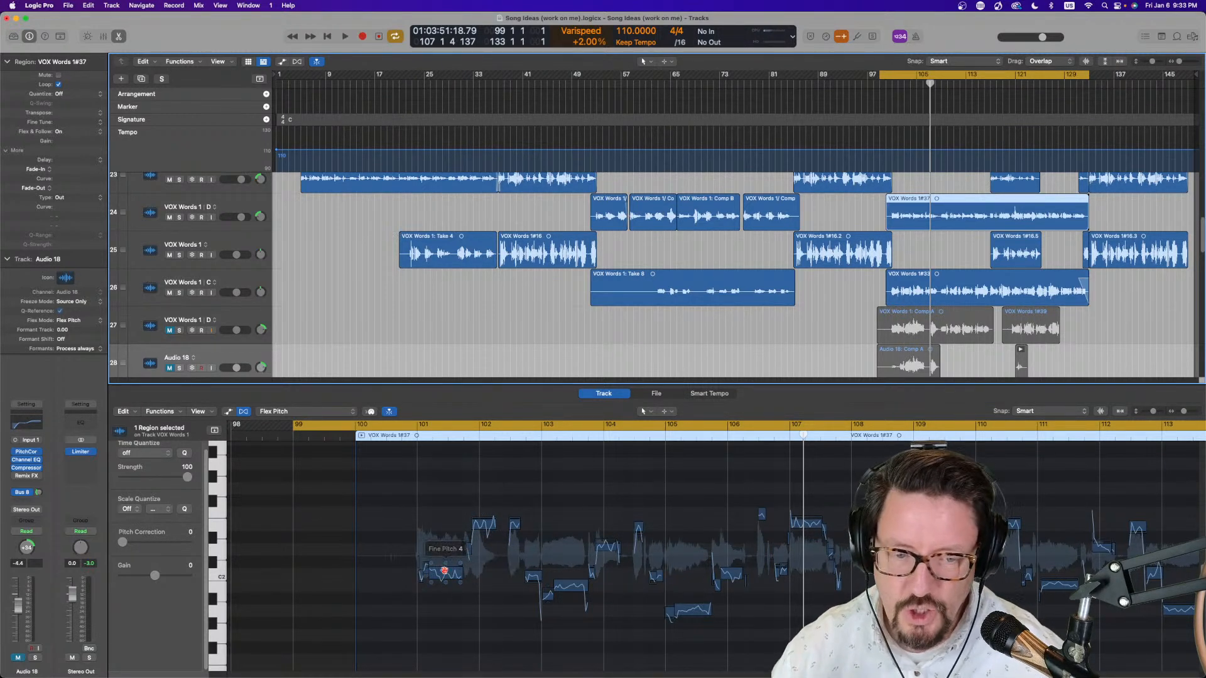
mouse_move(461, 570)
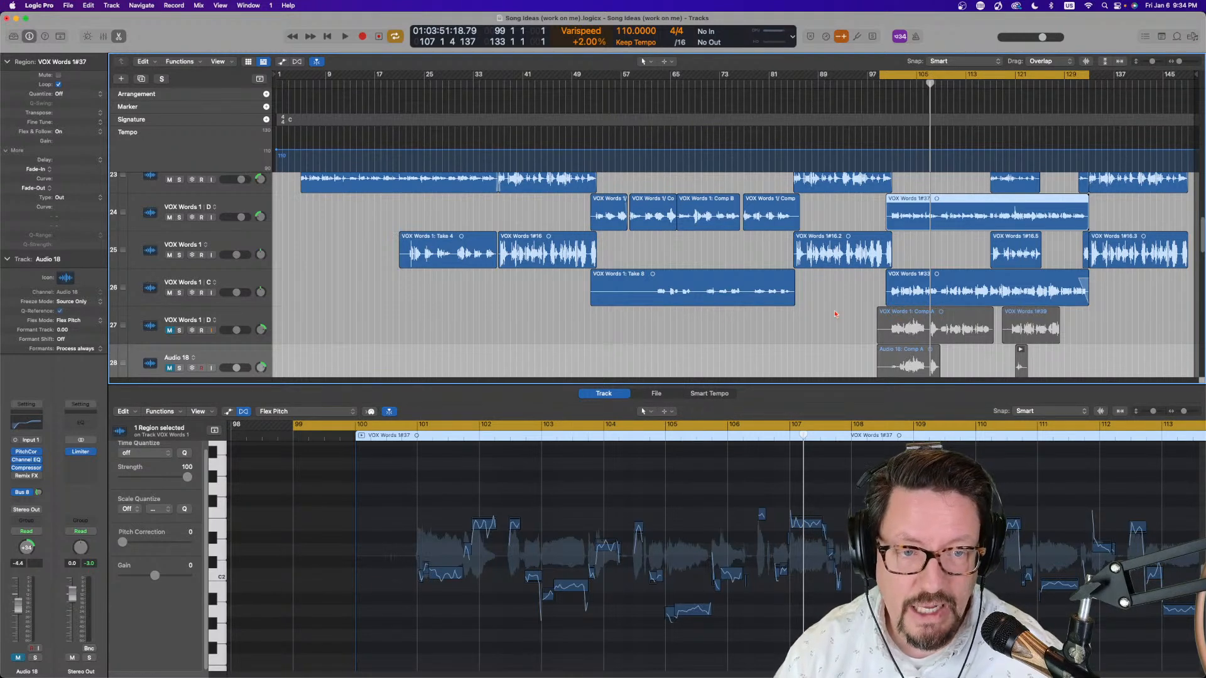
Switch track 27 to track alternative A and open its Comp A take folder
scroll(238, 299, "down", 2)
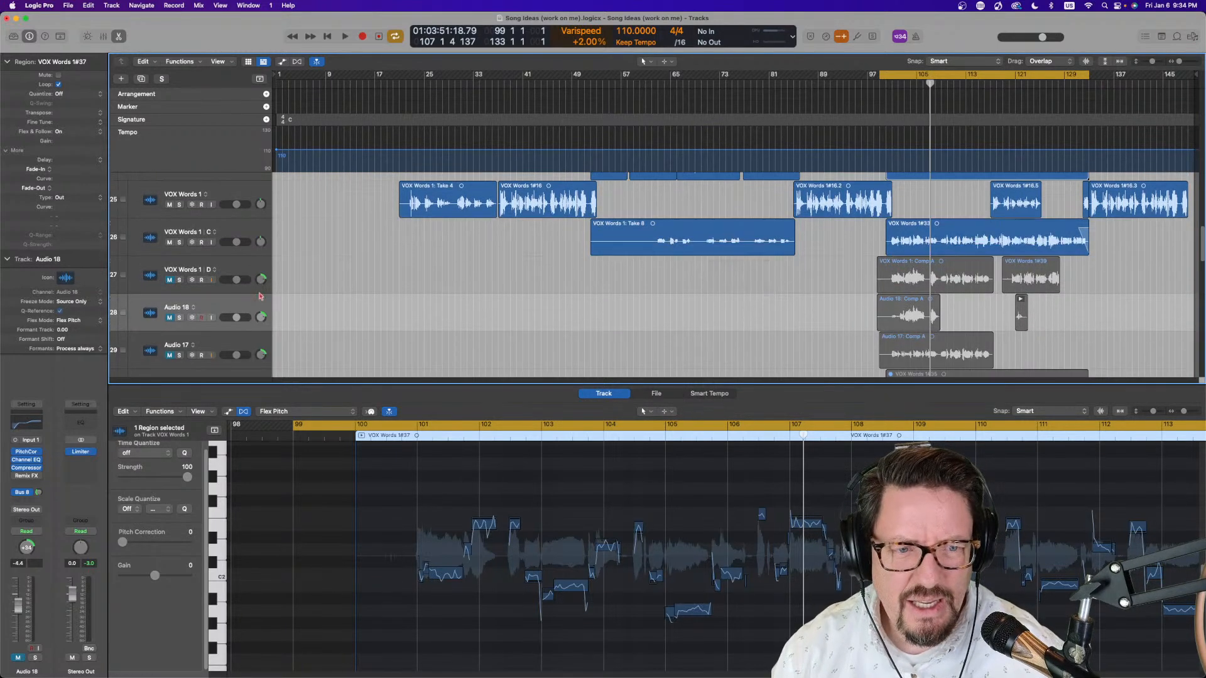
left_click(210, 270)
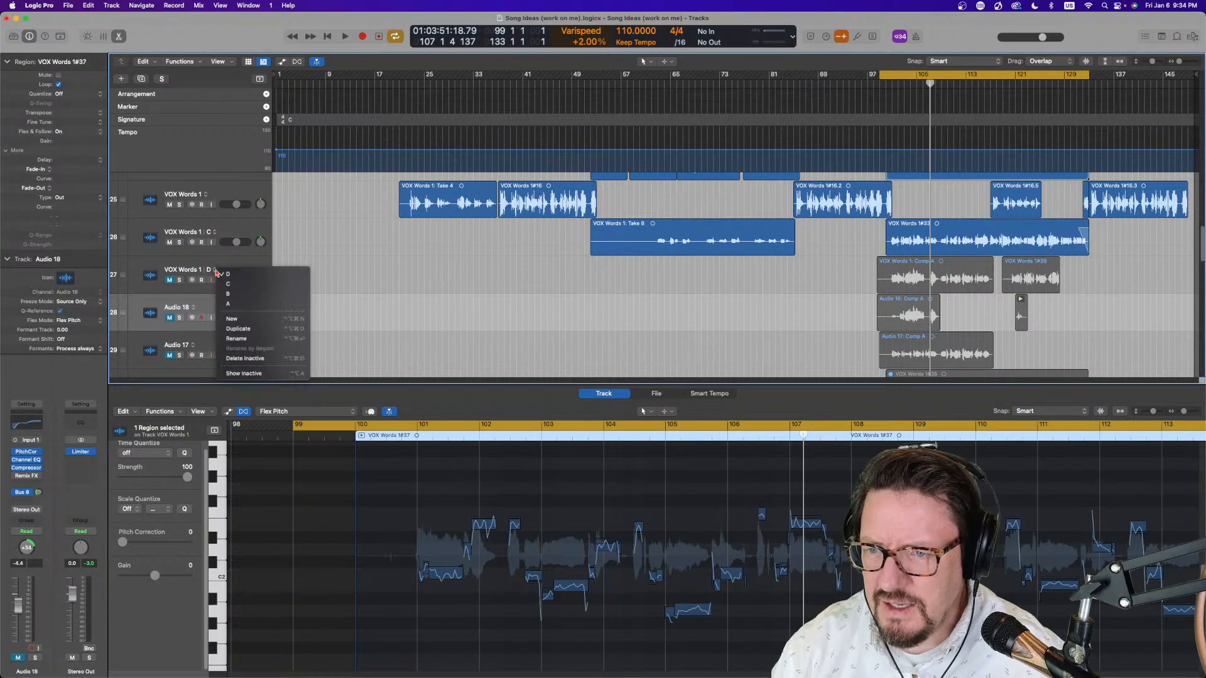
left_click(225, 305)
left_click(883, 230)
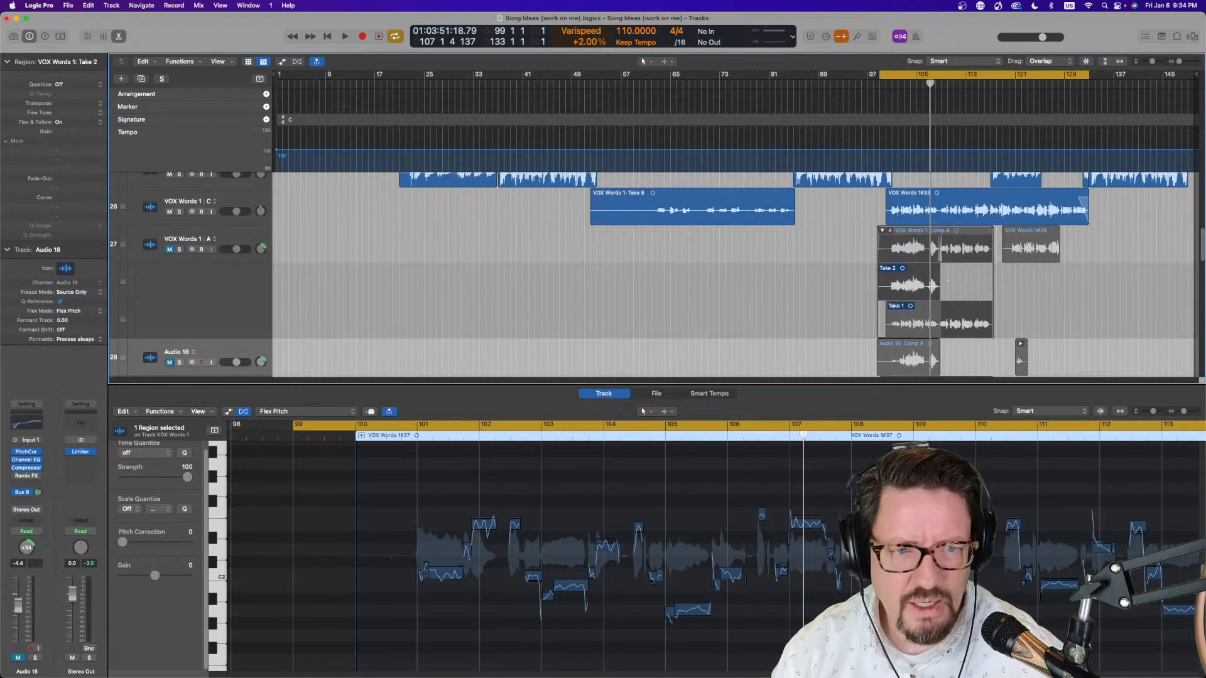
left_click(884, 233)
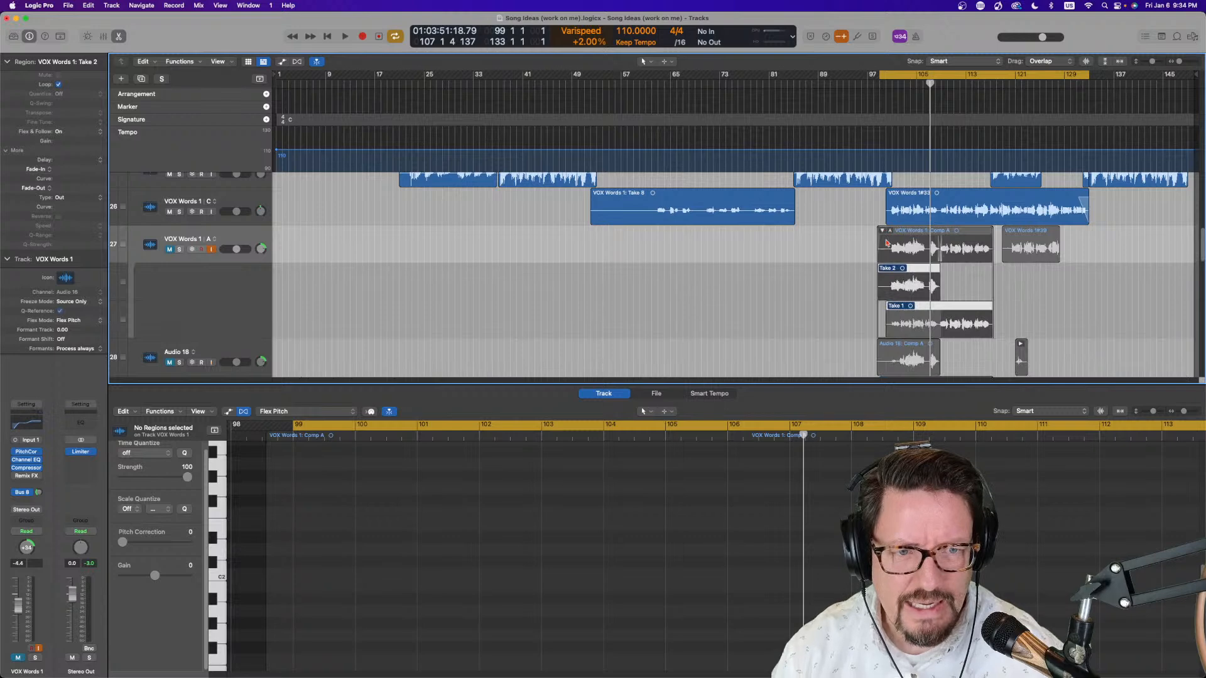
Open Take 2 in the audio track editor with the flex mode set to Flex Pitch
key("e")
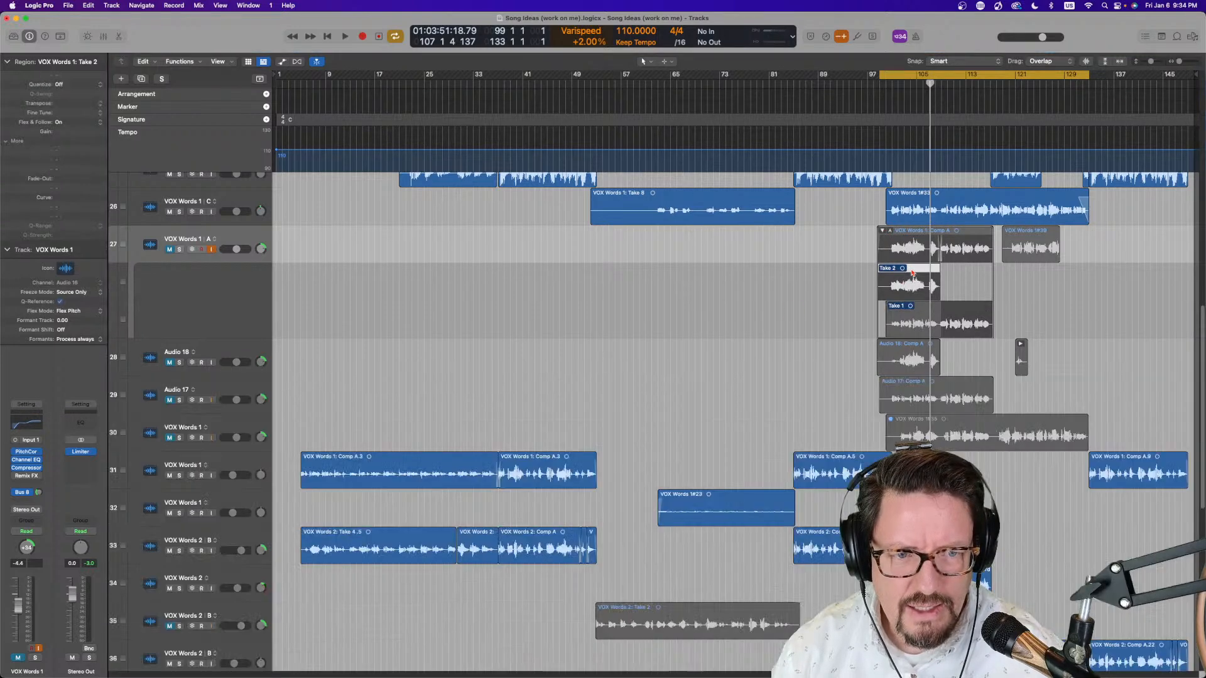
double_click(922, 274)
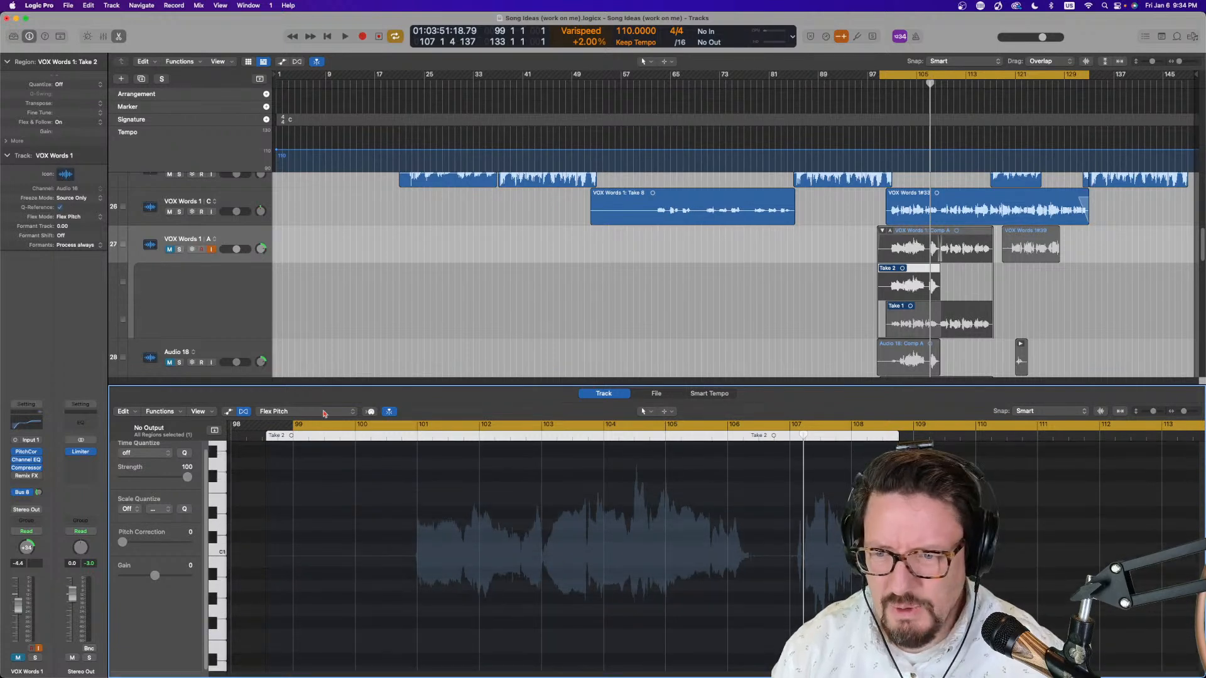
left_click(293, 412)
left_click(293, 412)
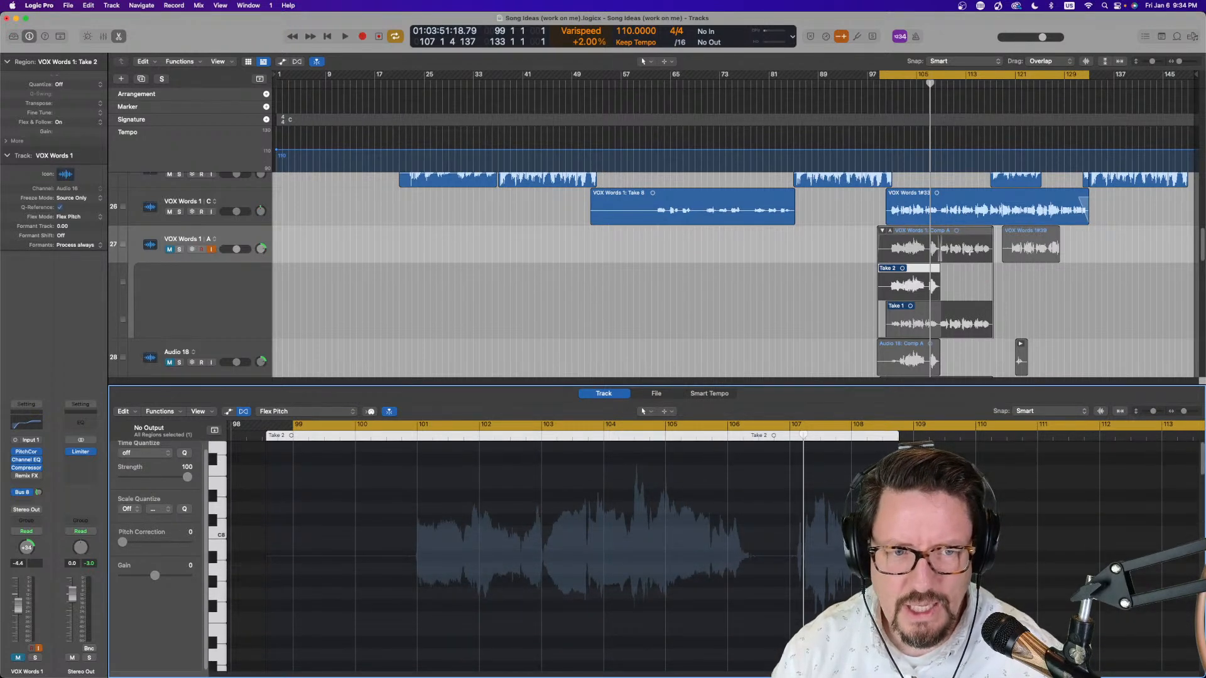
Collapse the Comp A take folder and duplicate alternative A of track 27
left_click(883, 231)
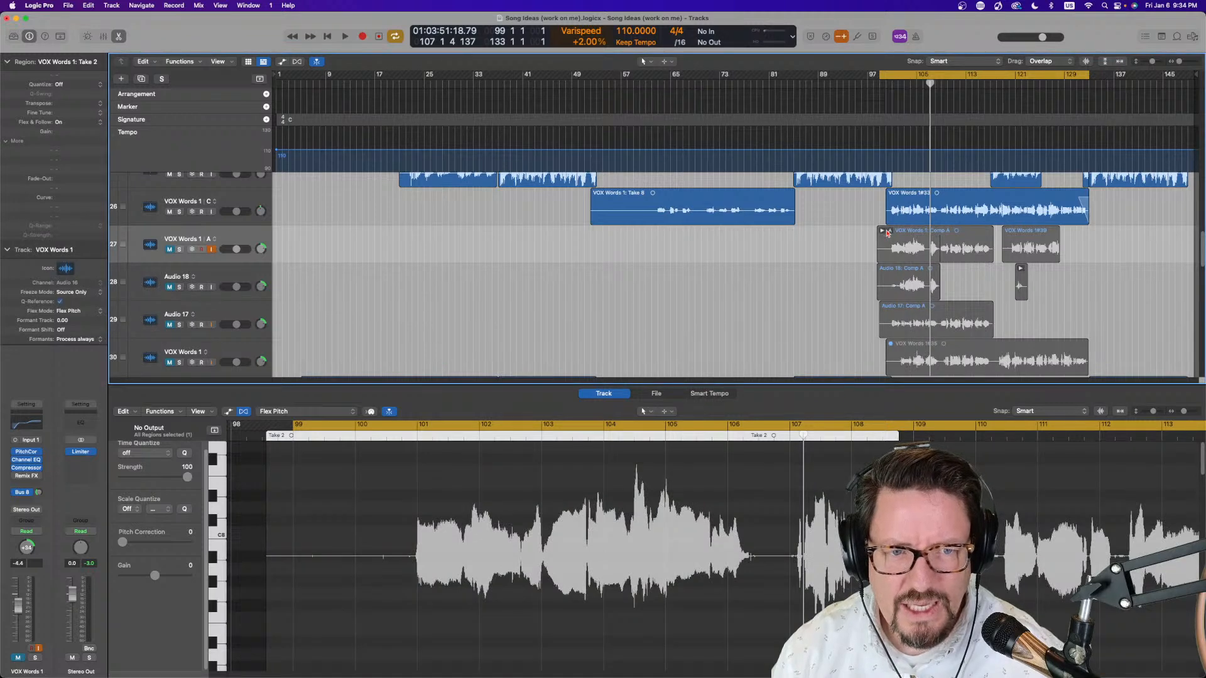
left_click(214, 241)
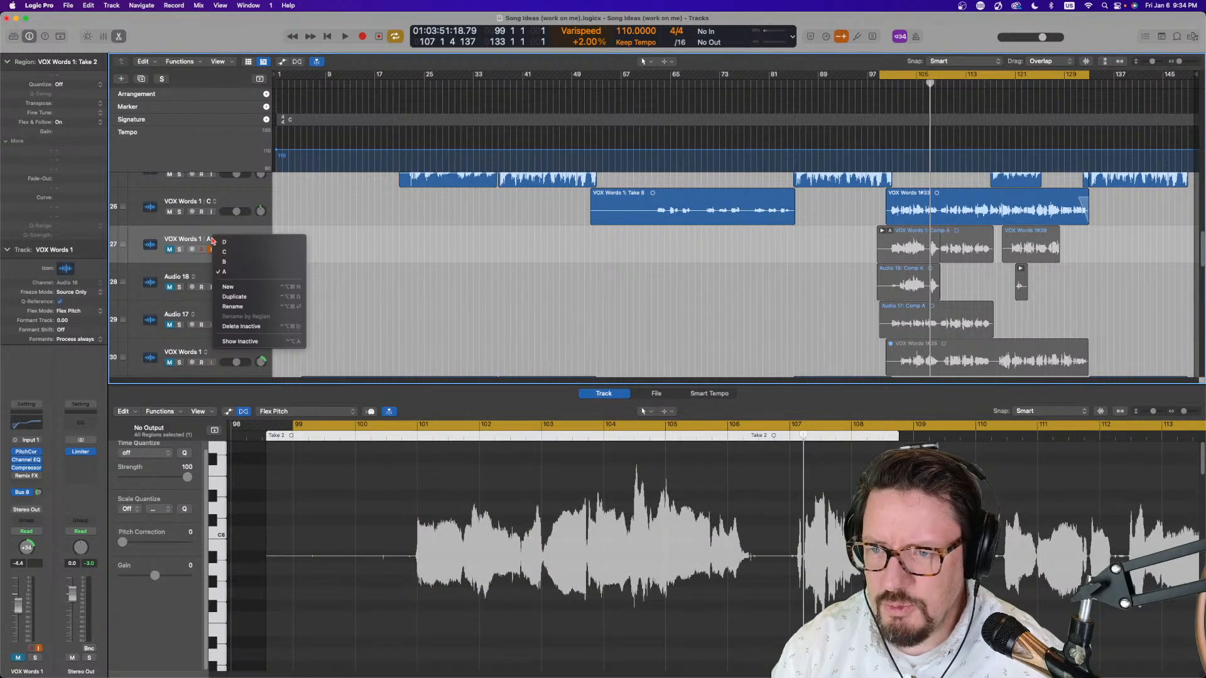
left_click(233, 296)
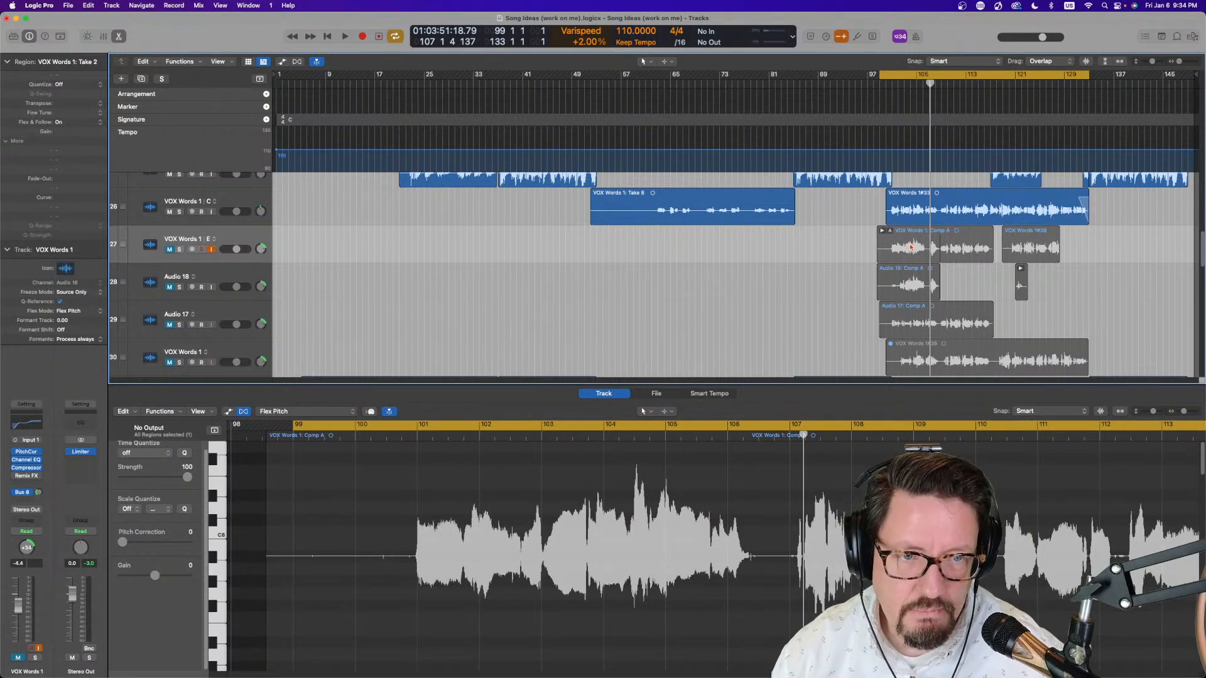
Unmute track 27 and turn off its input monitoring
left_click(173, 251)
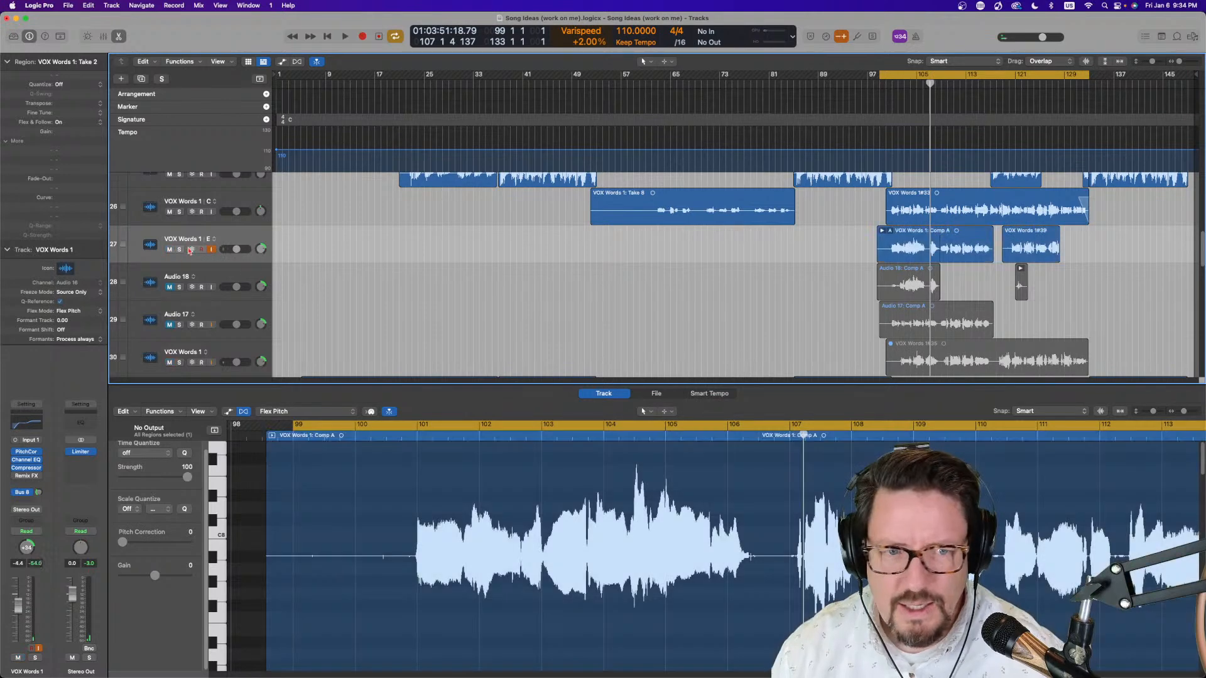
left_click(213, 250)
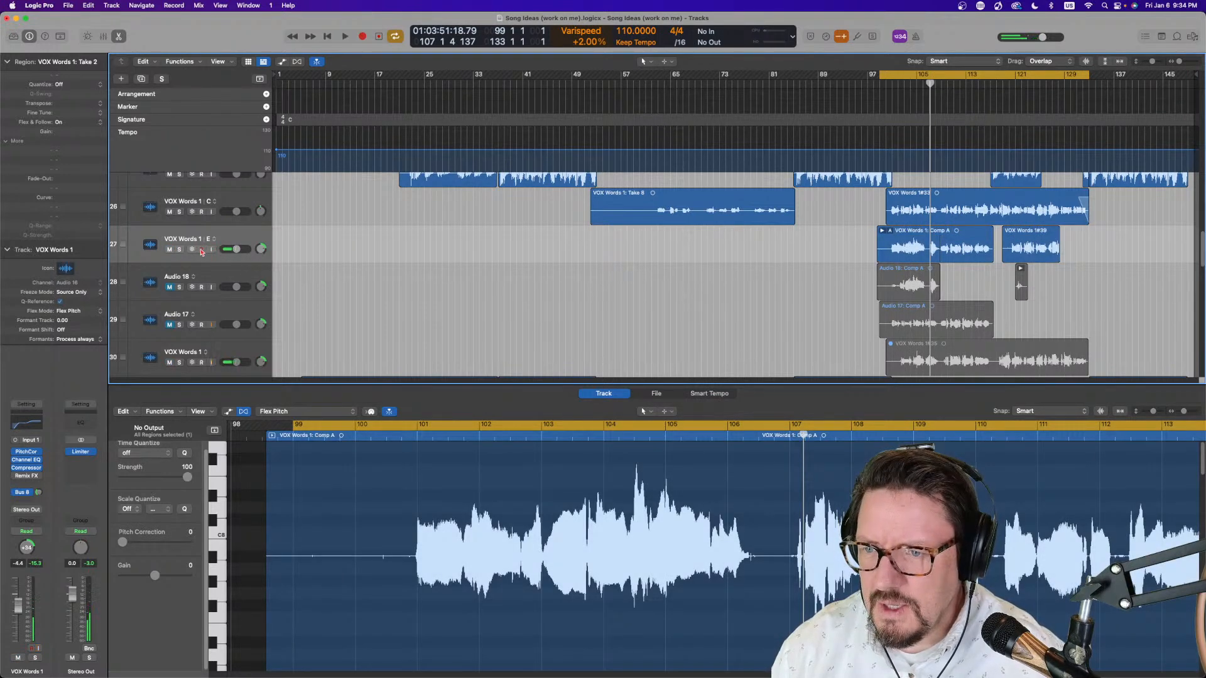
Reopen the take folder, extend Take 1's comp selection back to about bar 104, and flatten and merge the comp
left_click(882, 231)
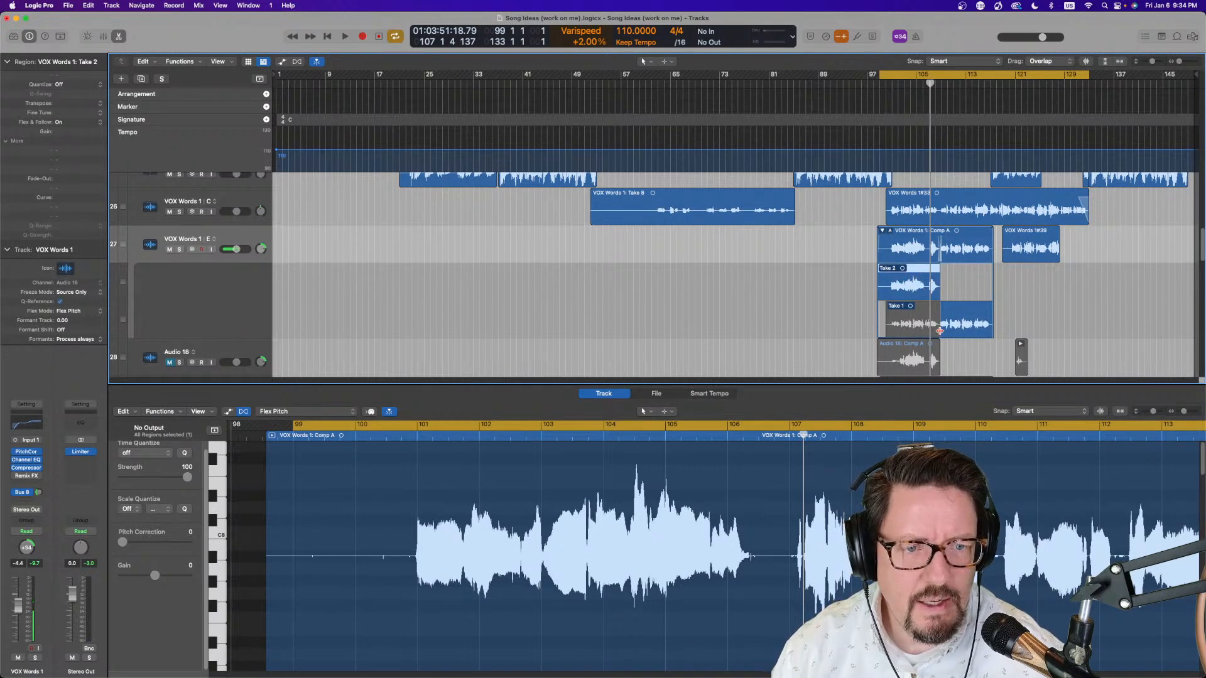
left_click_drag(938, 330, 912, 327)
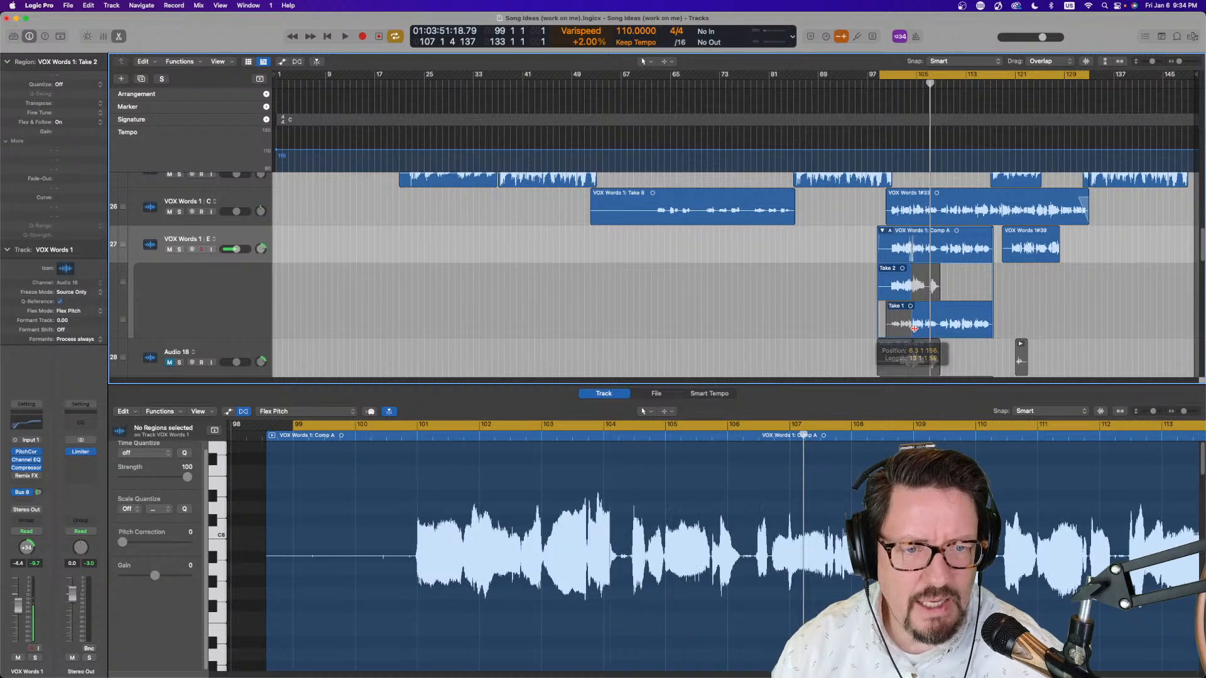
left_click(891, 231)
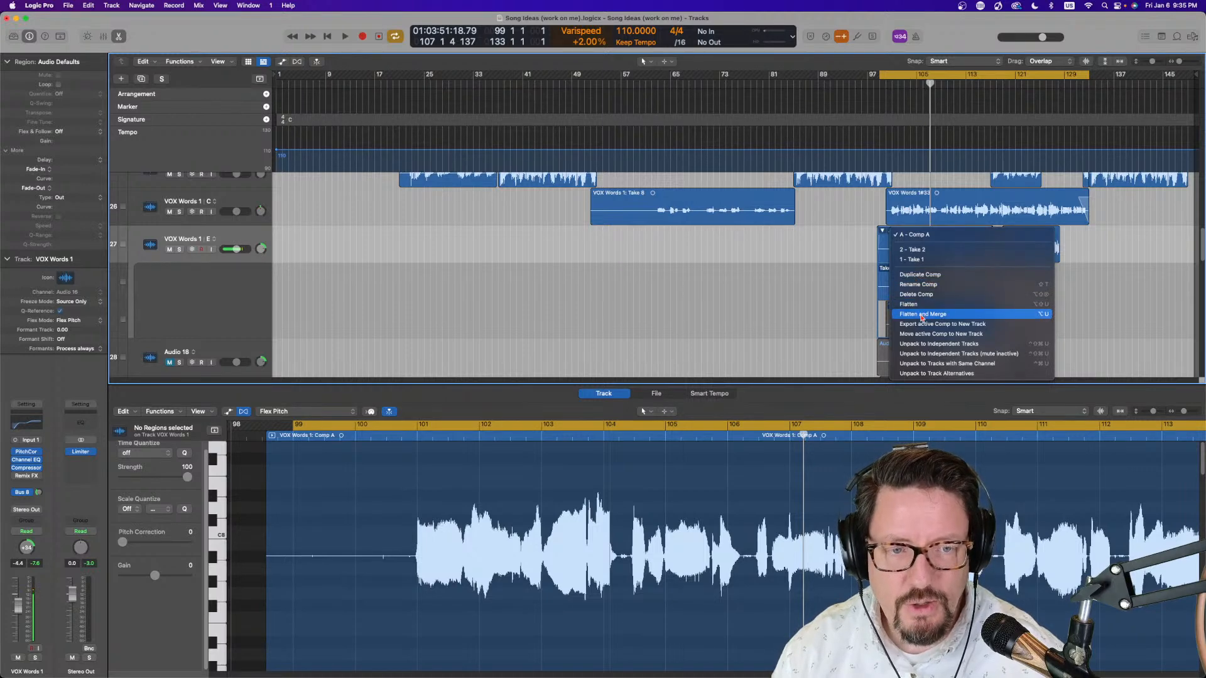
left_click(921, 315)
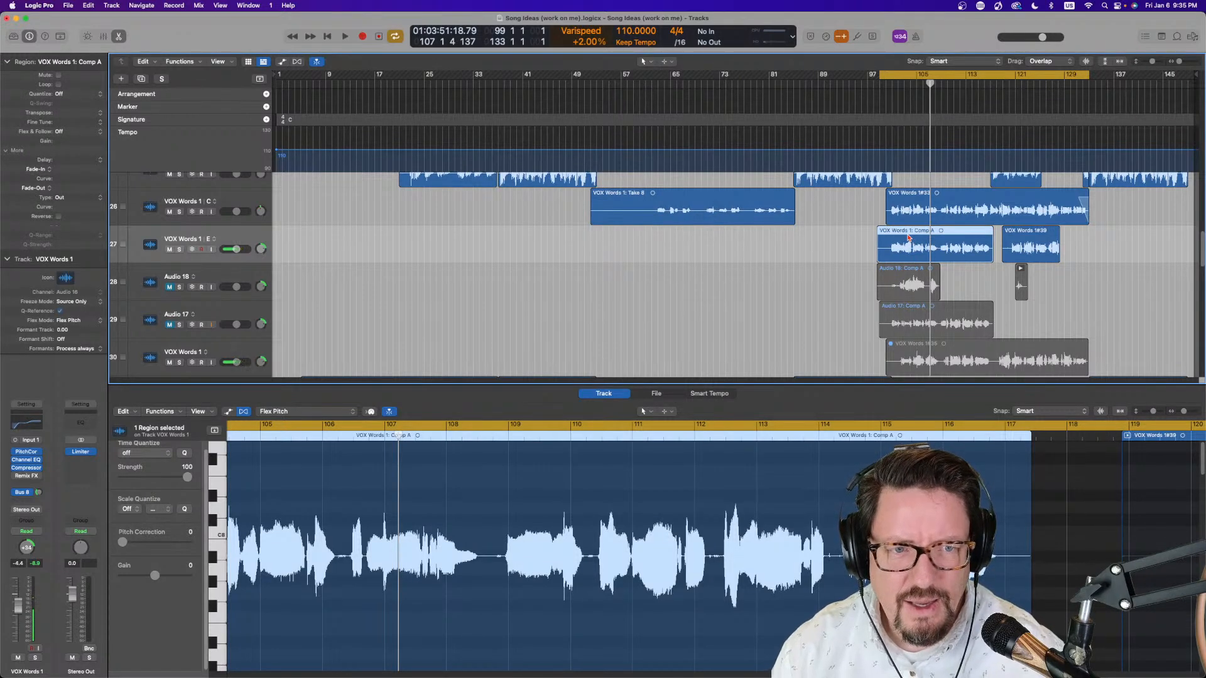
Reselect the merged Comp A region and choose Flex Pitch as its flex mode again
left_click(299, 416)
left_click(299, 416)
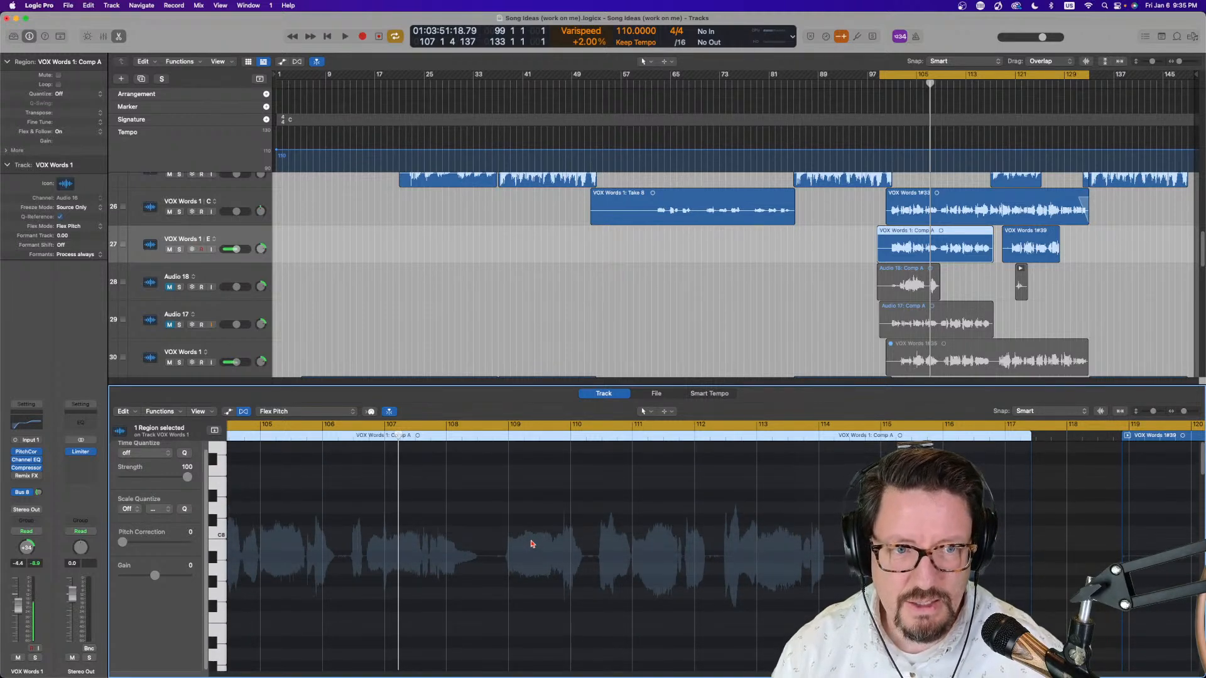
left_click(878, 201)
left_click(893, 232)
scroll(554, 565, "down", 10)
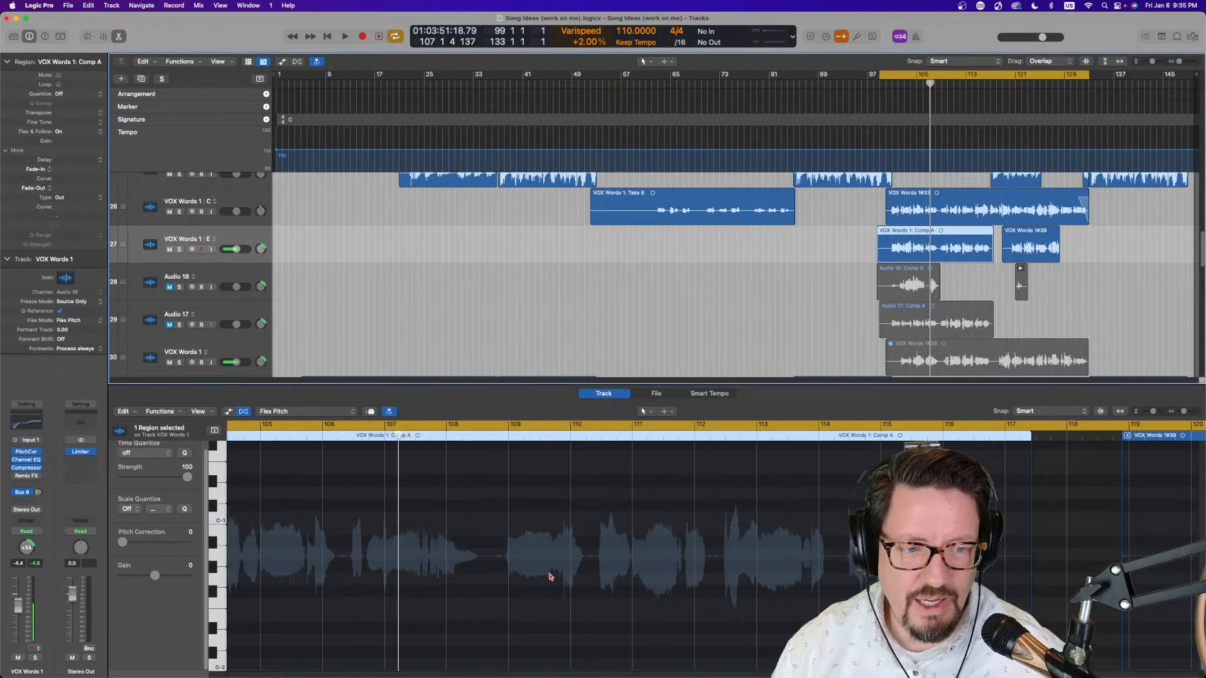
left_click(268, 413)
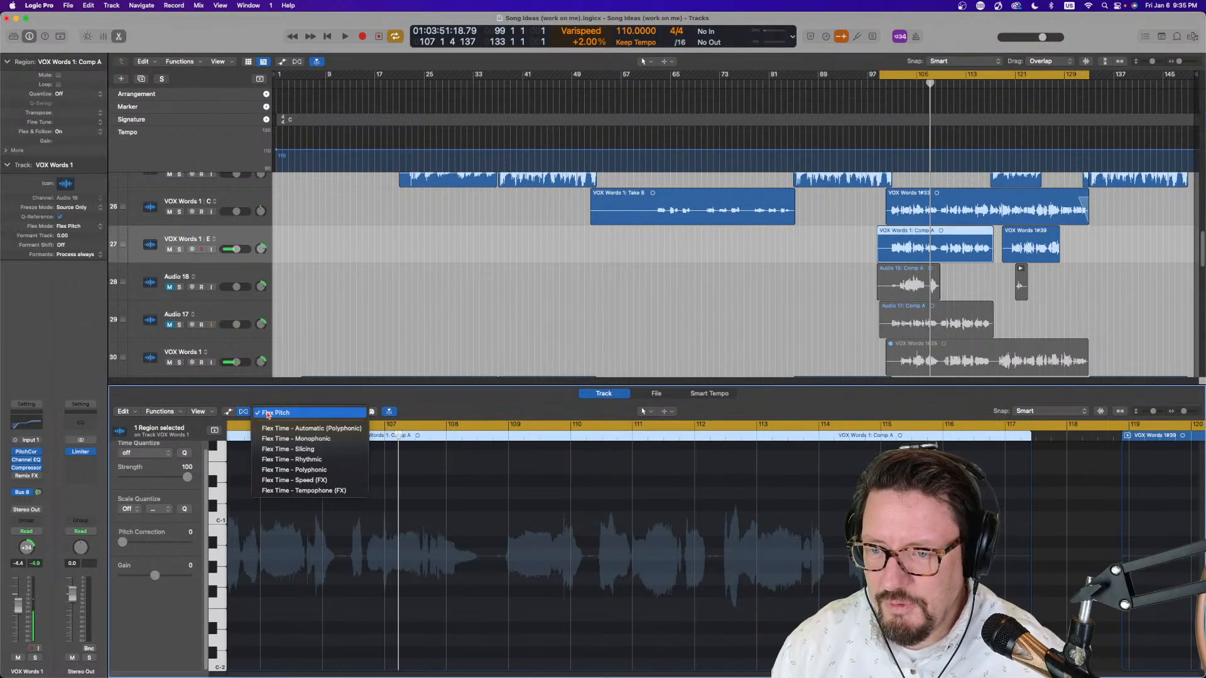
left_click(269, 414)
Look through the merged Comp A region across its length and pitch range for detected Flex Pitch notes
scroll(391, 602, "up", 10)
scroll(401, 542, "left", 8)
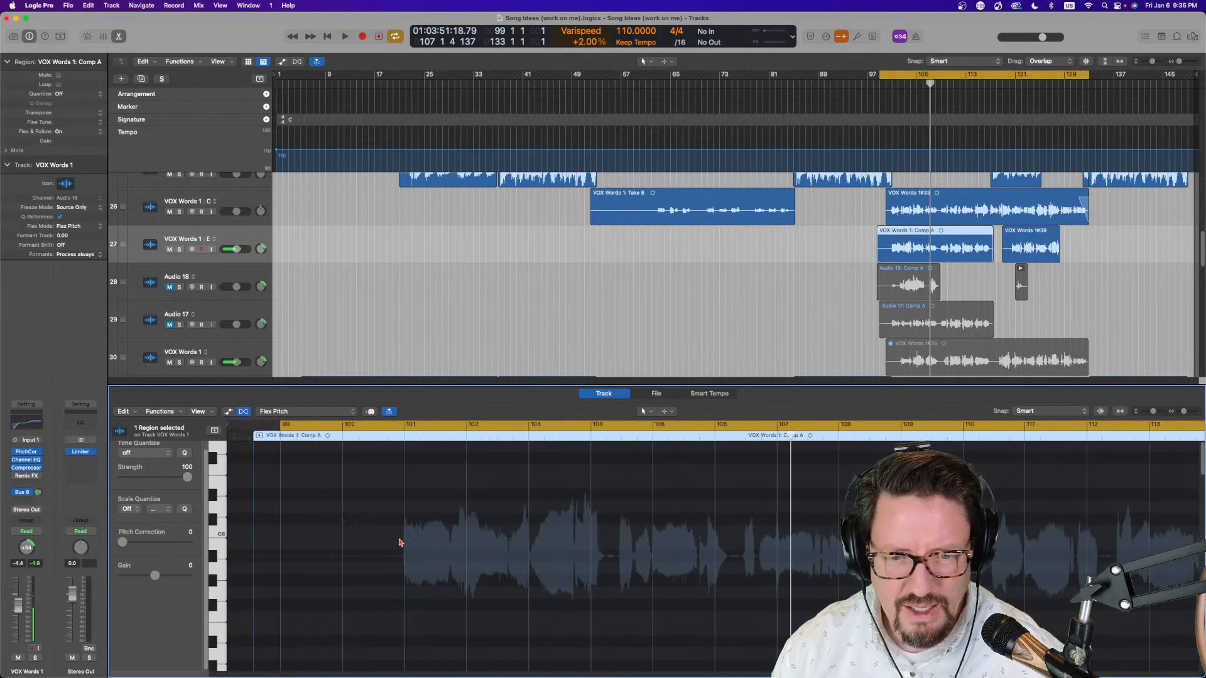
scroll(401, 544, "down", 10)
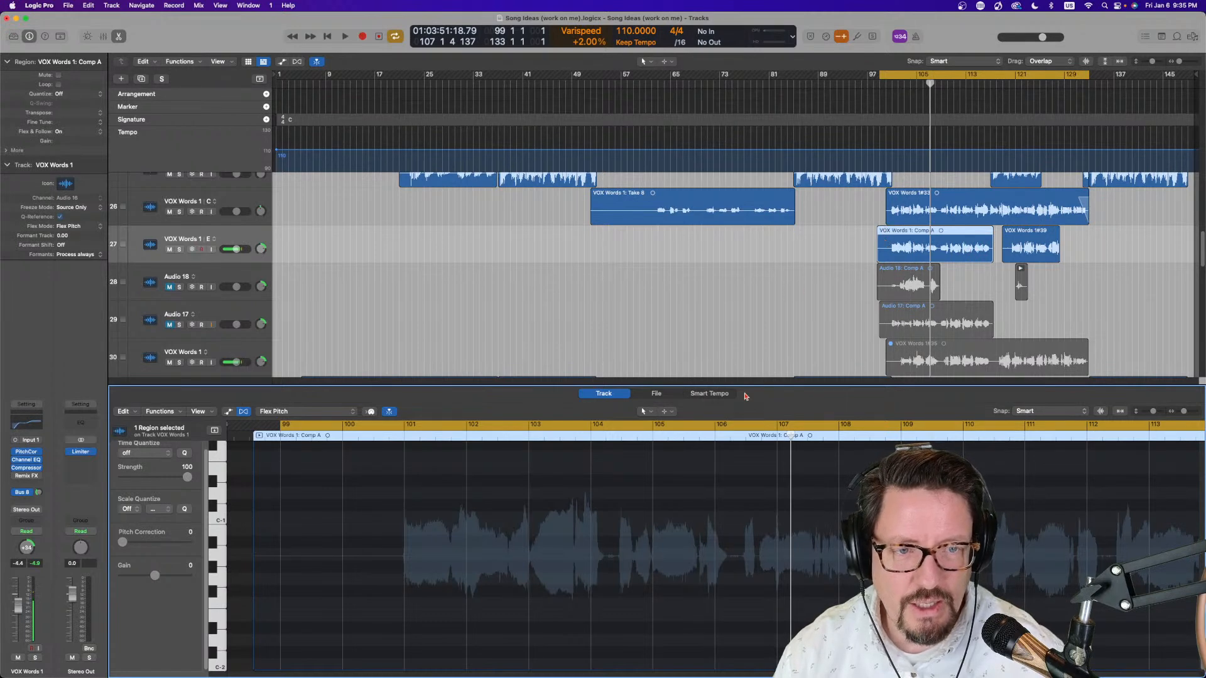
scroll(540, 539, "right", 8)
scroll(578, 534, "left", 3)
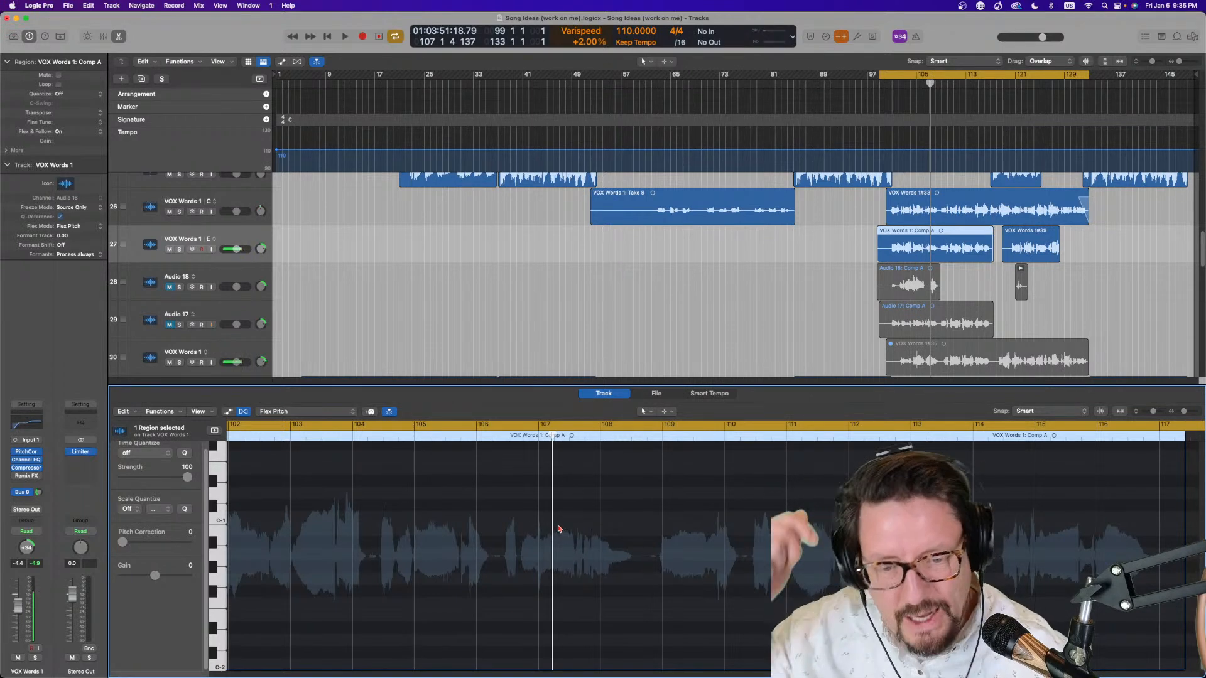
scroll(558, 561, "up", 2)
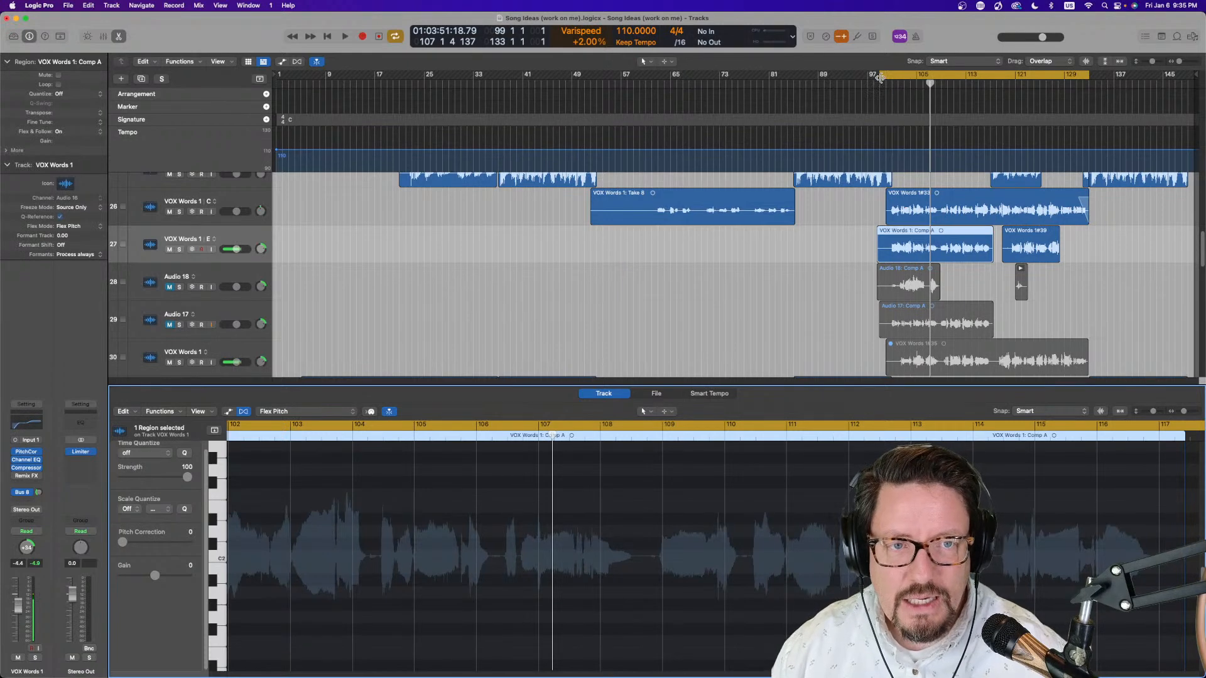
Extend the cycle start back to bar 98 and record a short take on track 27, stopping around bar 99
left_click_drag(879, 78, 874, 77)
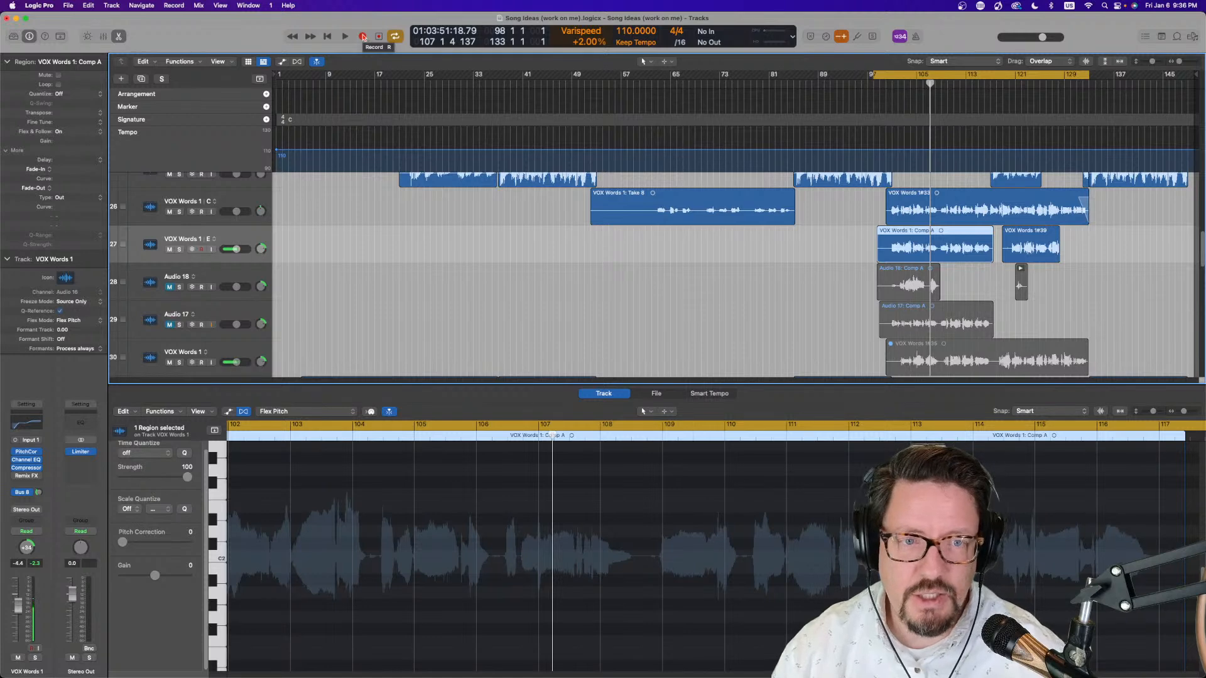
left_click(363, 37)
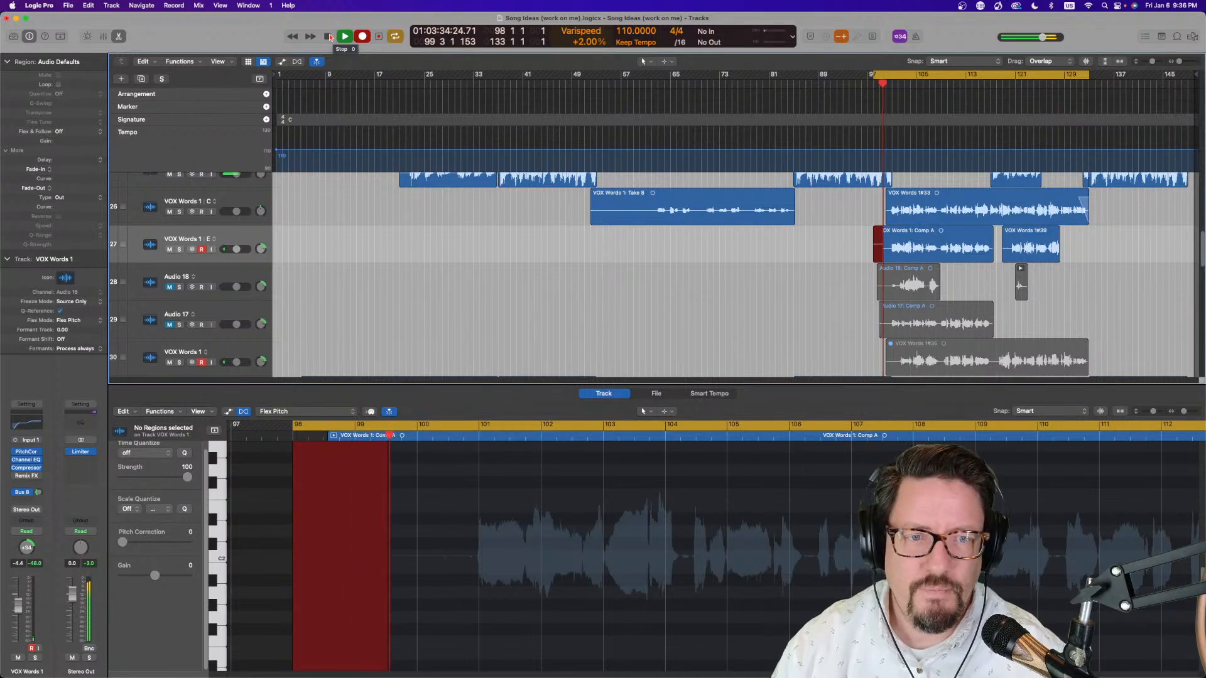
left_click(329, 37)
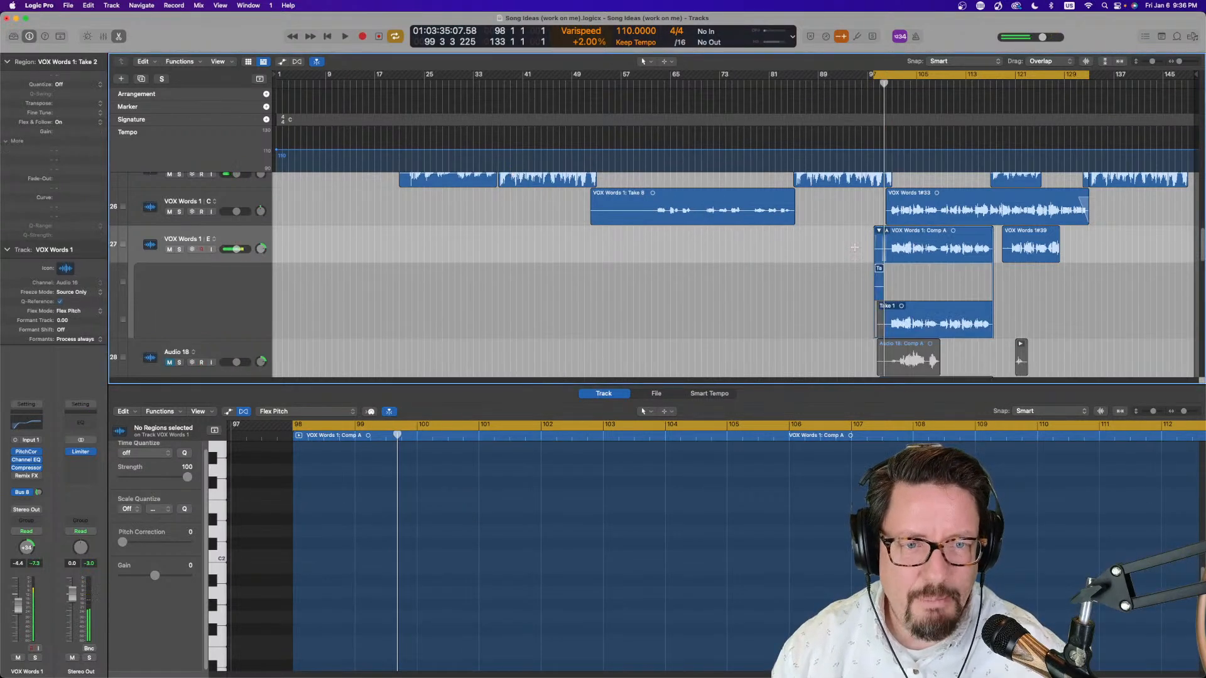
Flatten and merge the take folder's comp on track 27 and choose Flex Pitch again for the merged Comp A region
left_click(888, 232)
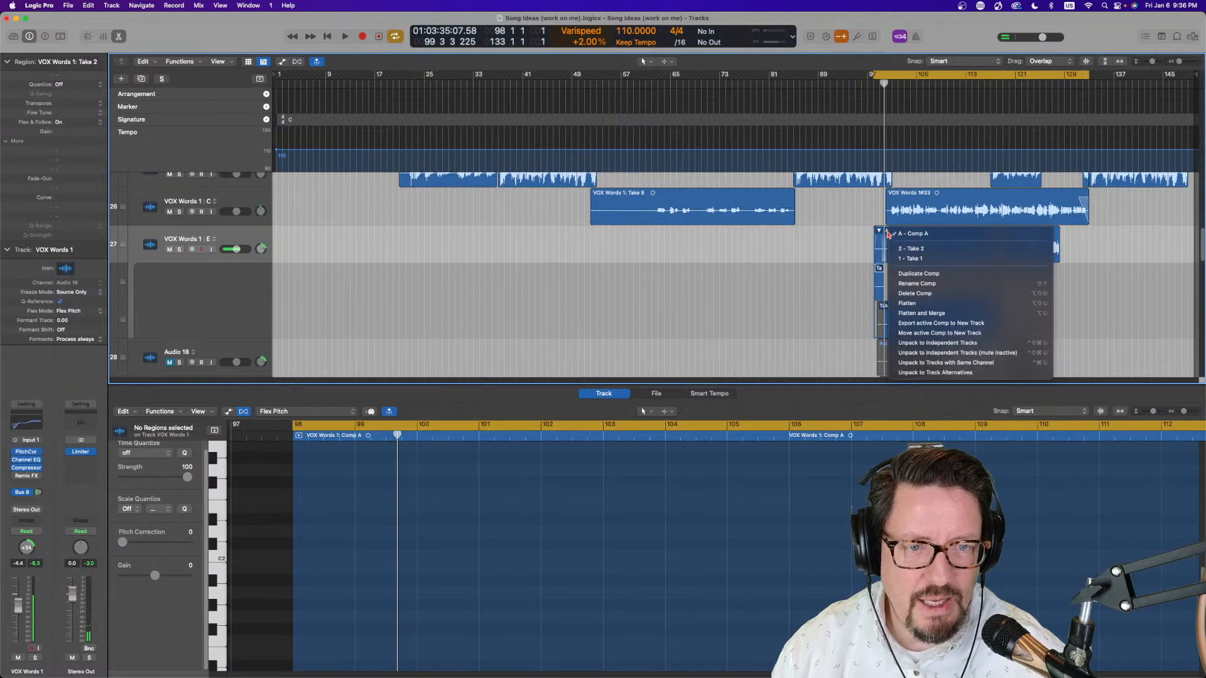
left_click(904, 312)
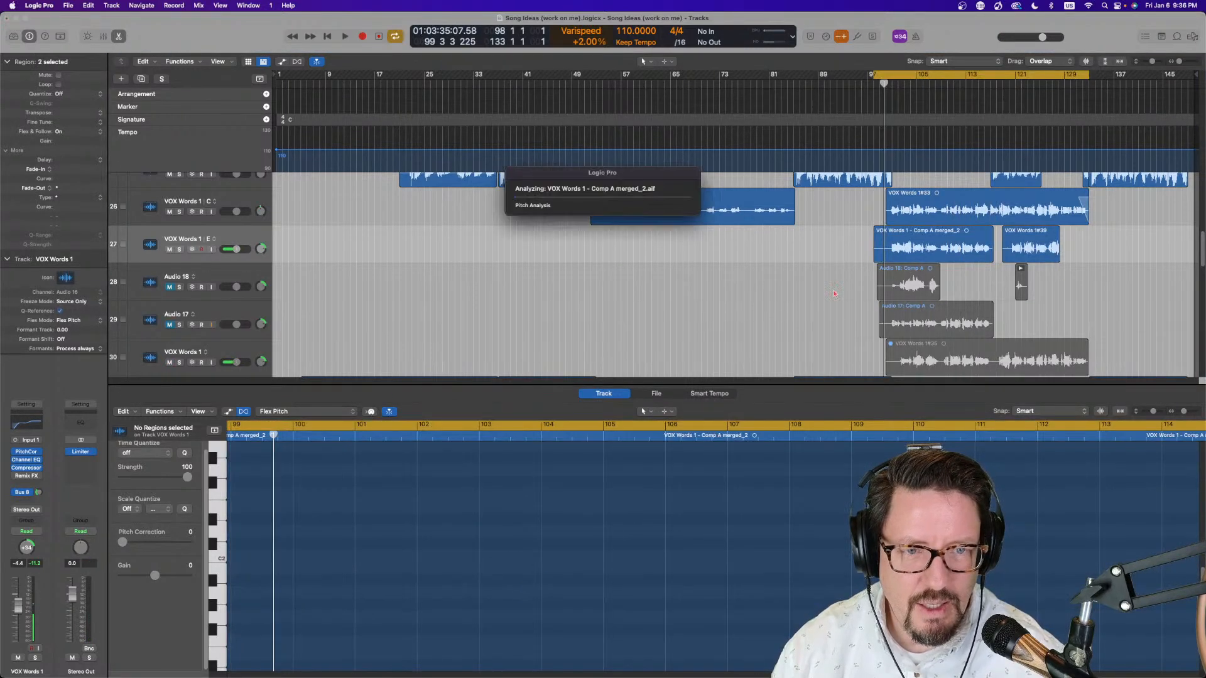
left_click(297, 413)
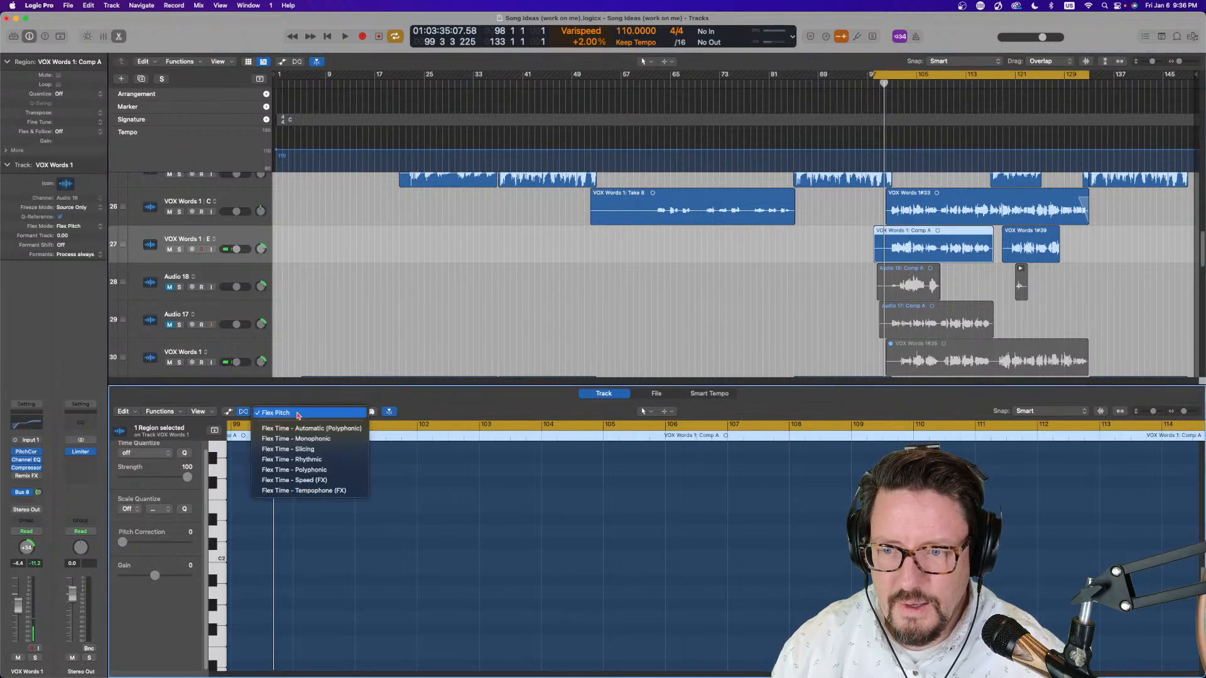
key("Return")
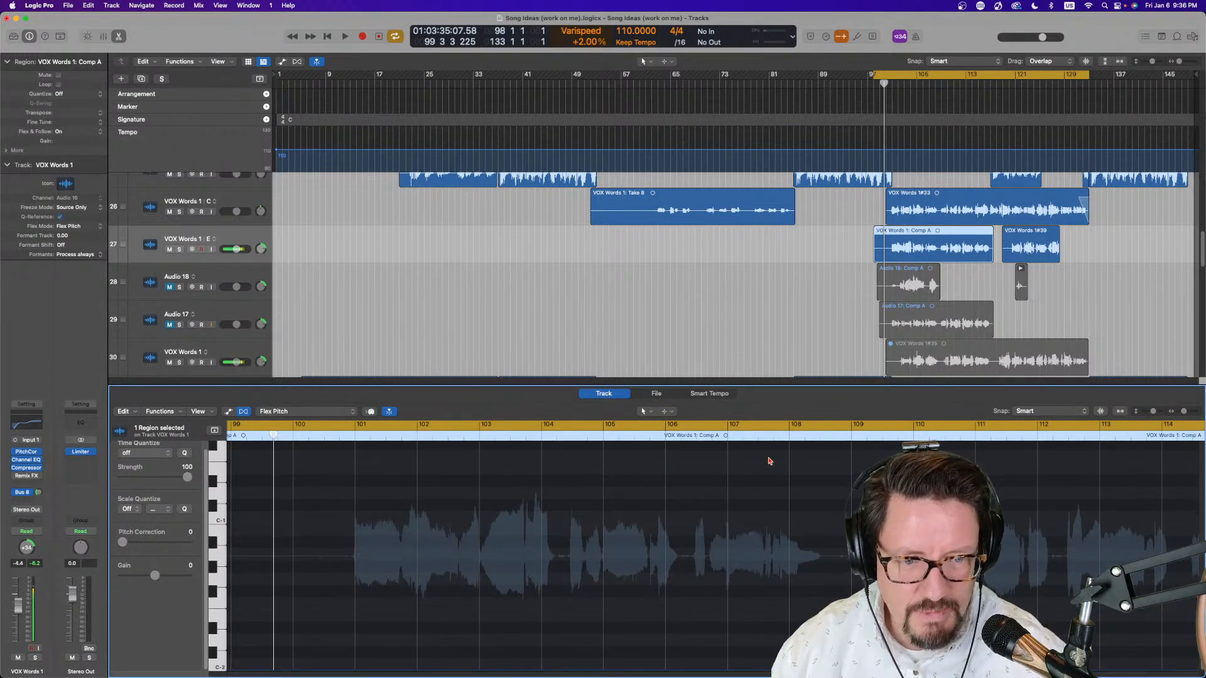
Turn cycle mode off and review the audio Cycle Off choices for overlapping track recordings in the Recording settings, keeping Create Take Folder
left_click(895, 75)
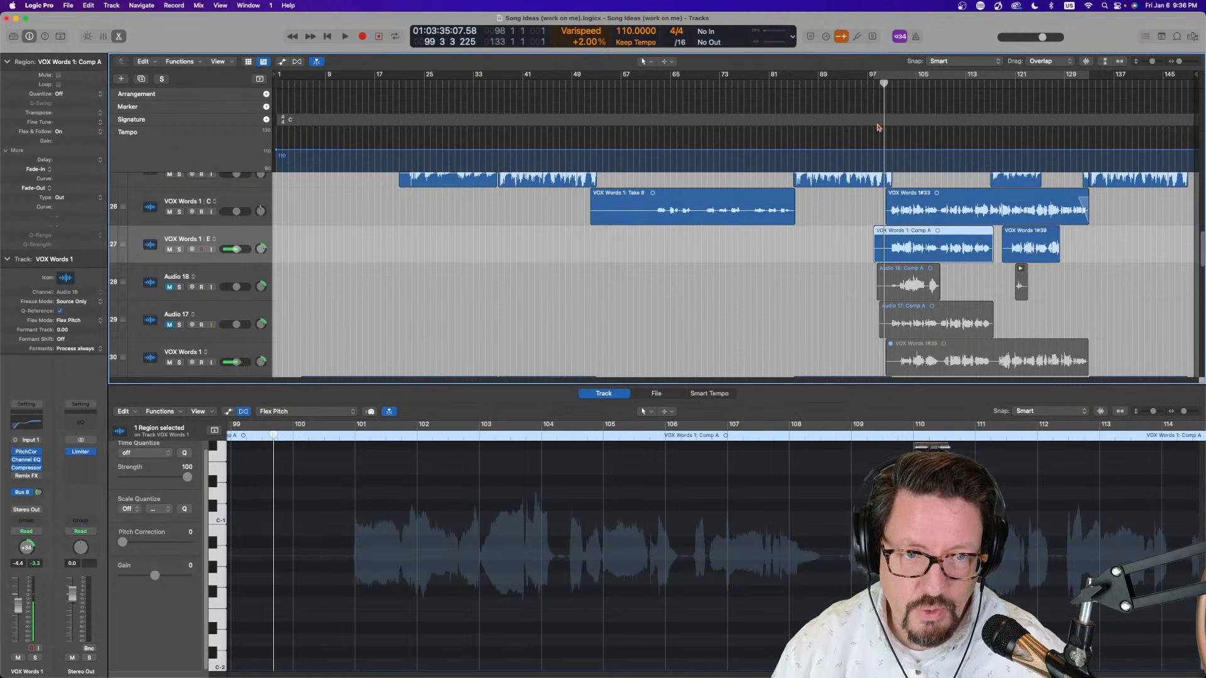
left_click(45, 5)
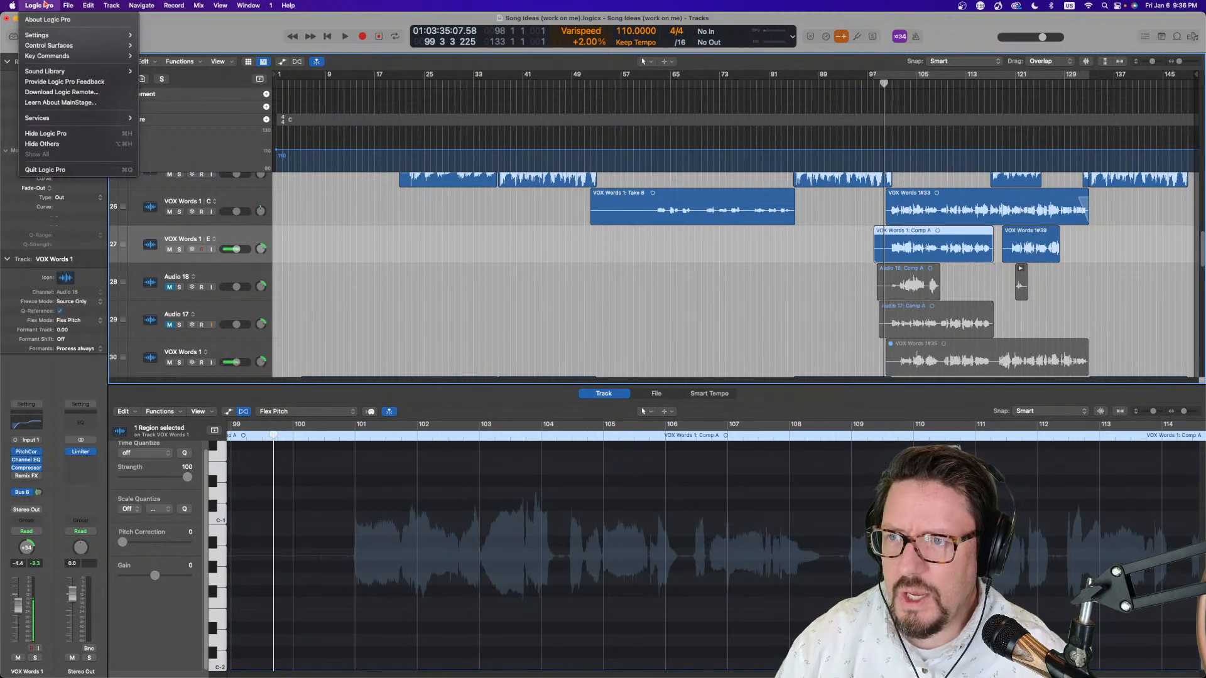
mouse_move(88, 35)
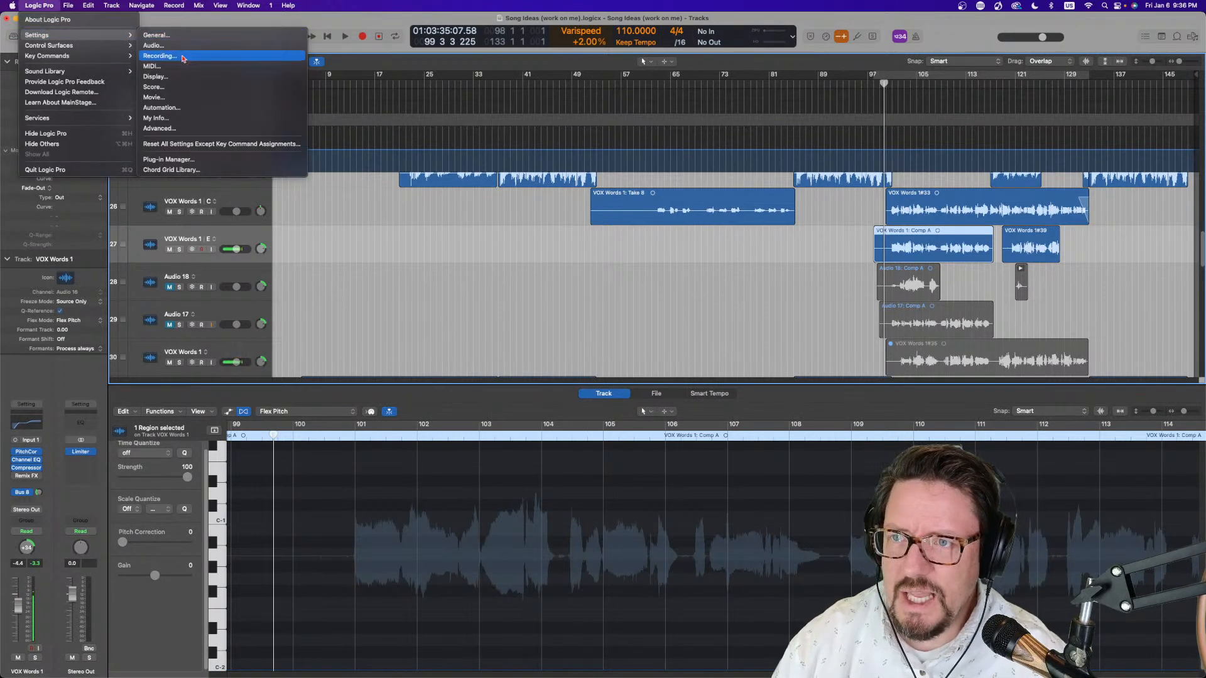
left_click(159, 56)
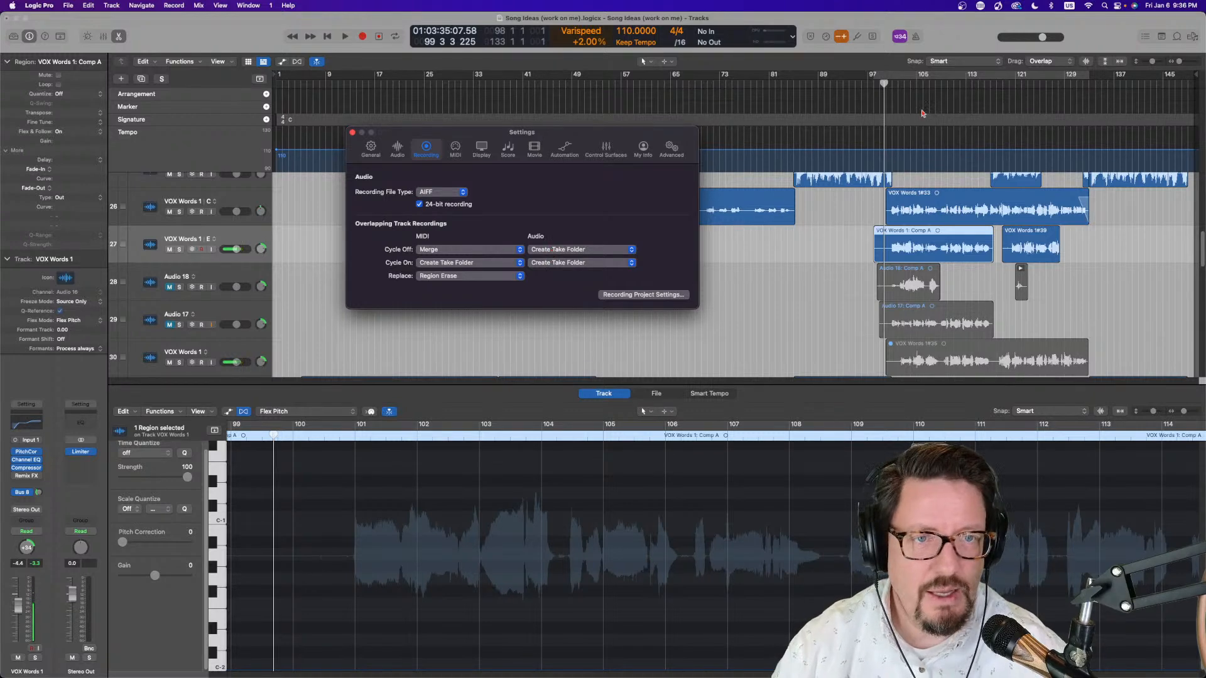
left_click(568, 251)
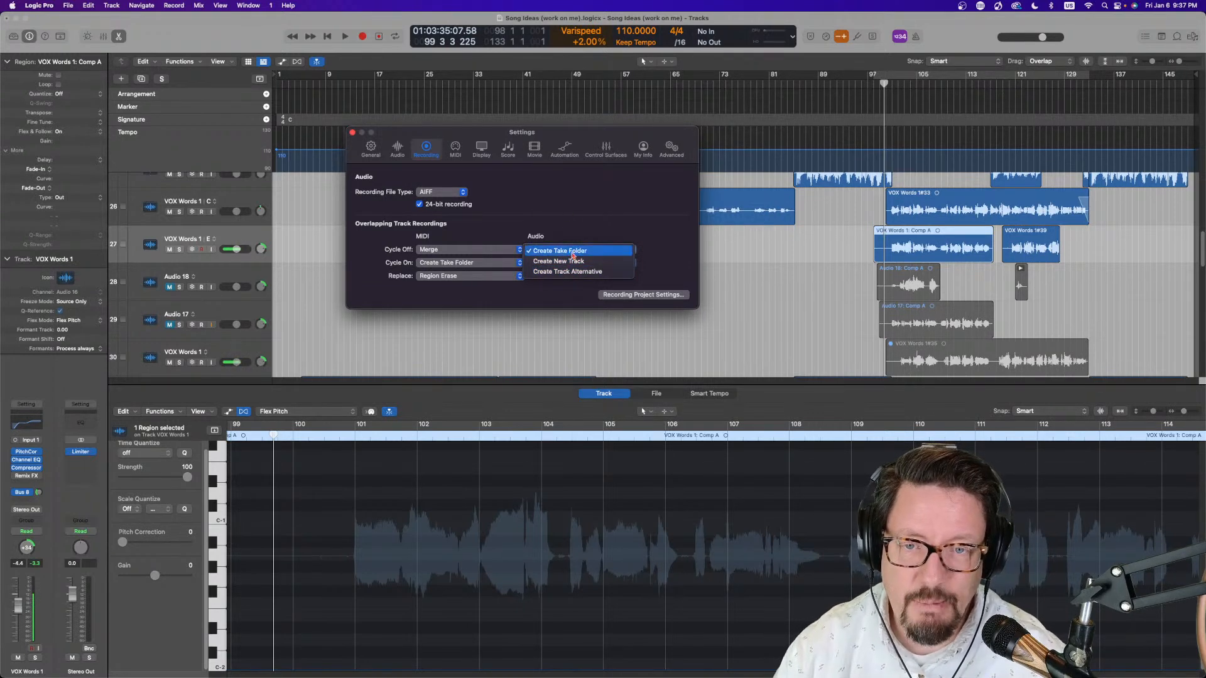
left_click(544, 178)
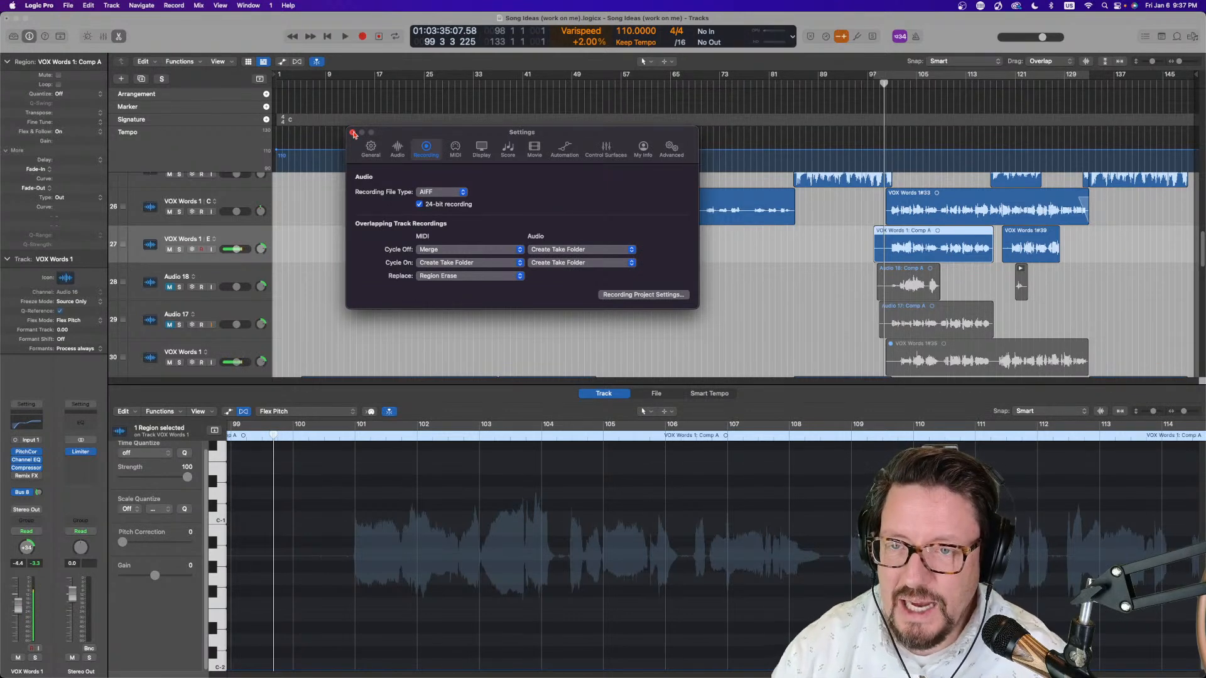
left_click(353, 133)
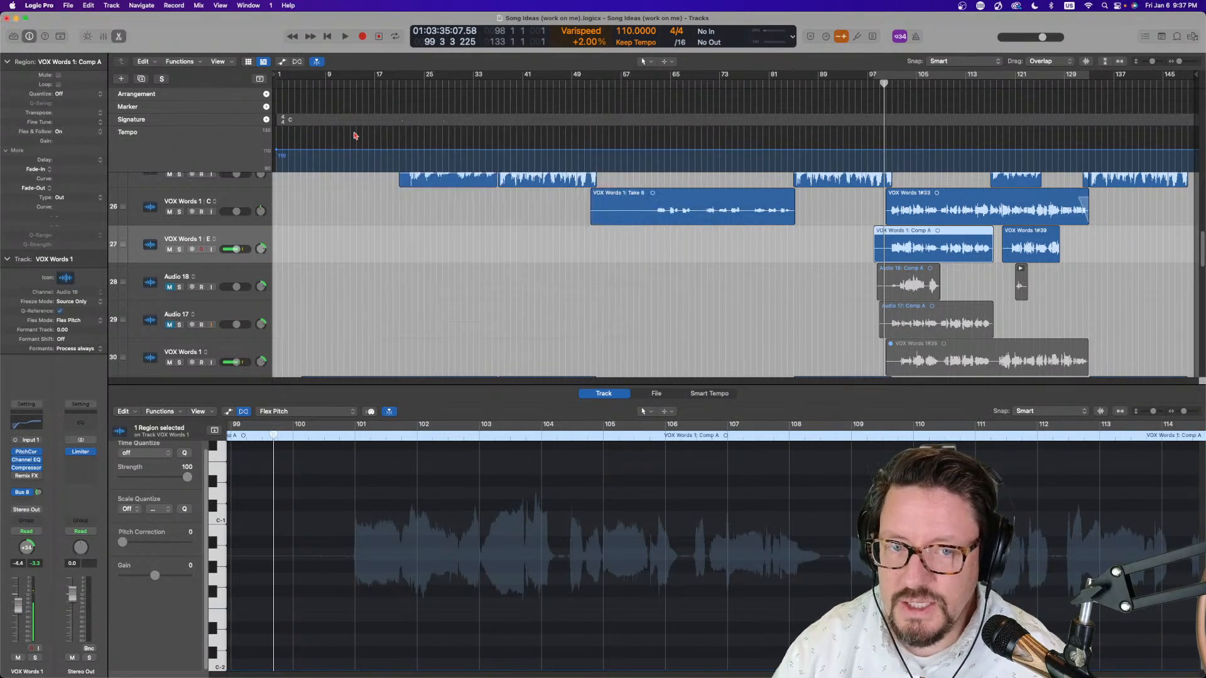
Record a short overlapping take on track 27 from about bar 96 to bar 100 with input monitoring on, and disarm the track
left_click(867, 80)
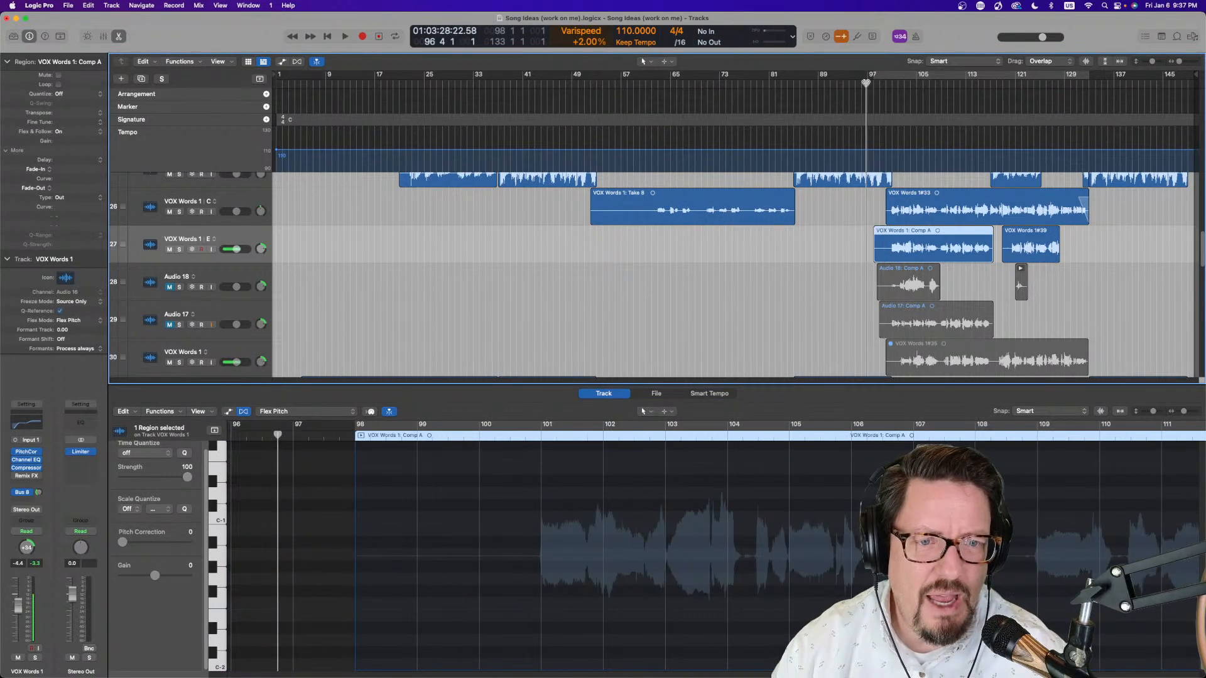
left_click(200, 250)
left_click(212, 250)
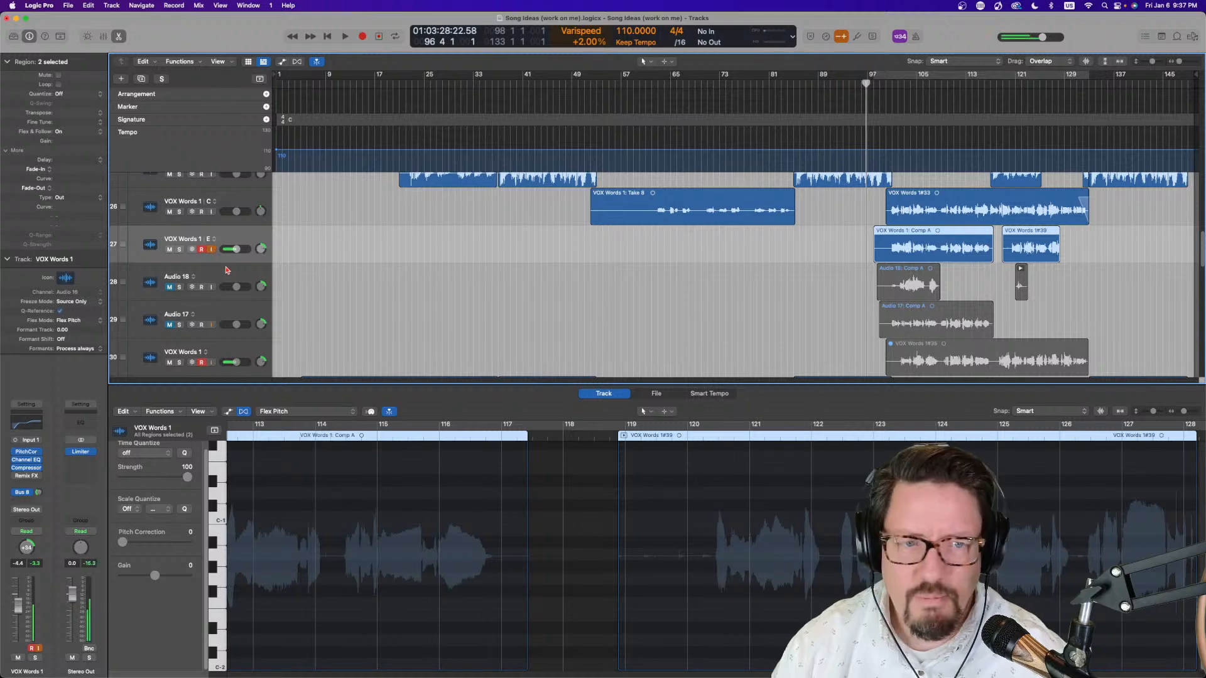
left_click(201, 250)
left_click(364, 37)
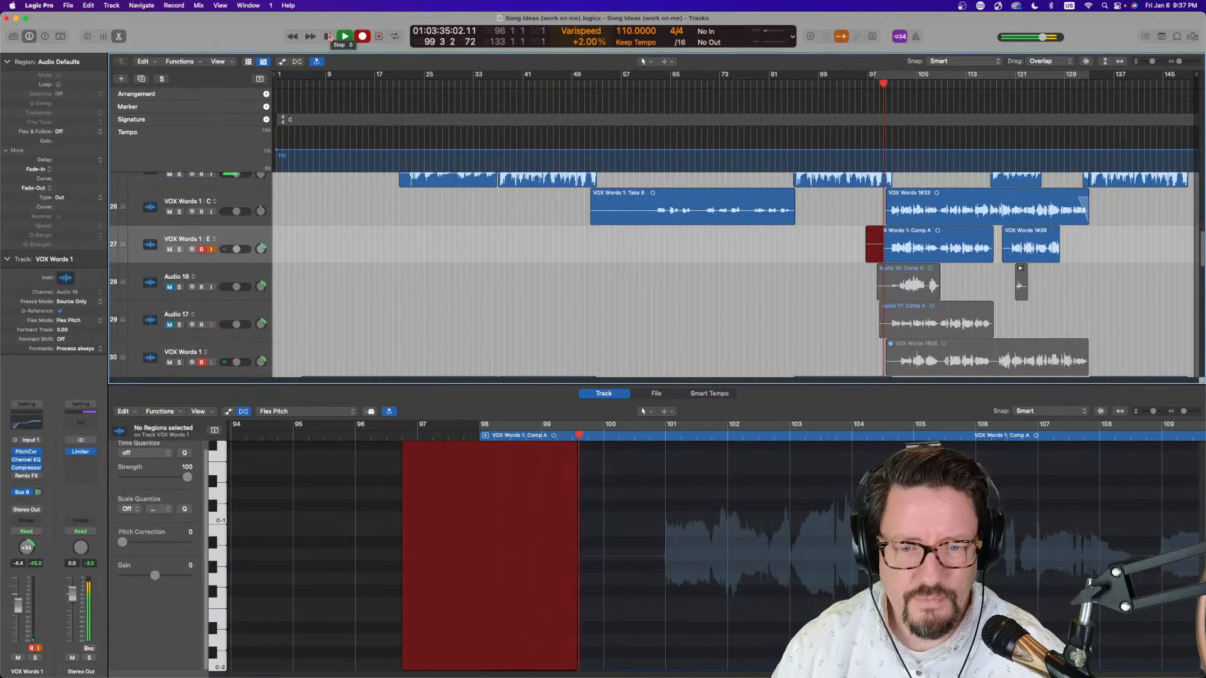
left_click(329, 37)
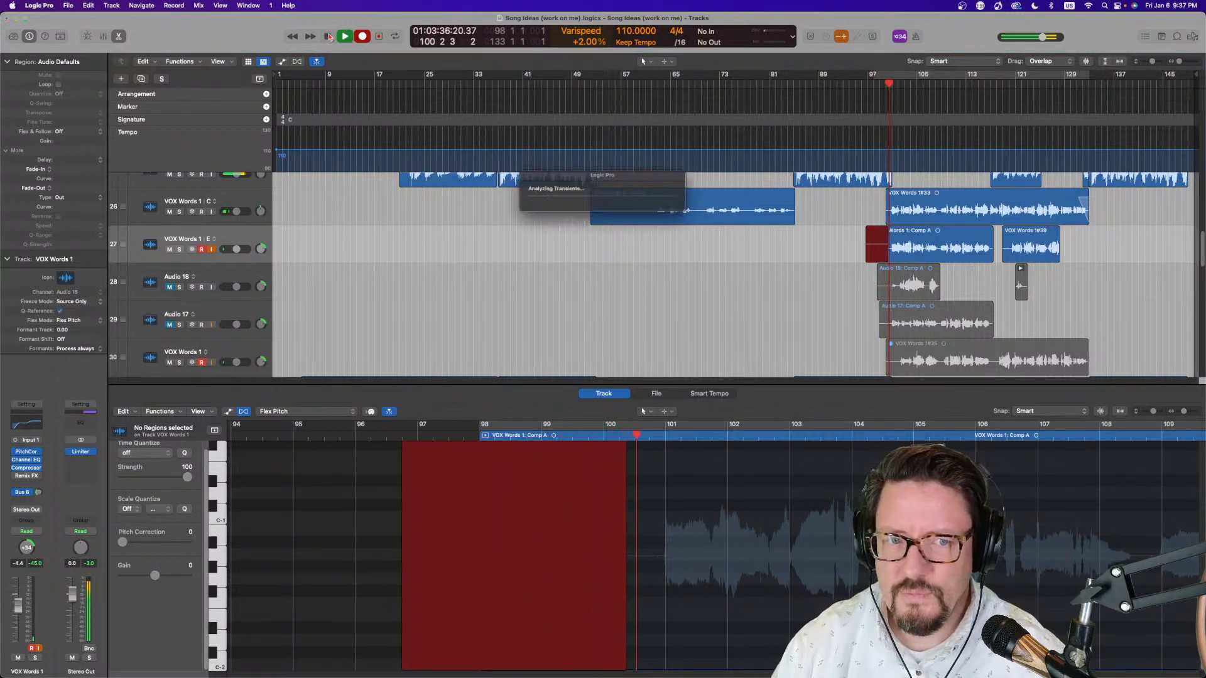
left_click(203, 250)
left_click(202, 250)
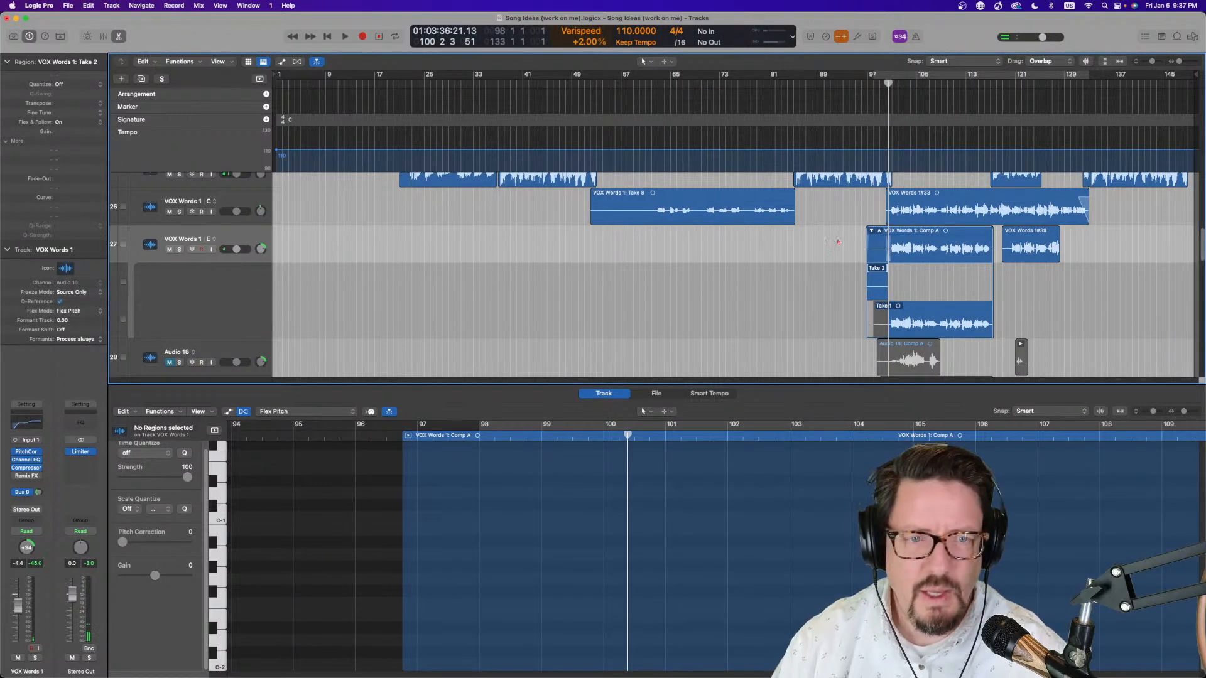
Flatten and merge the new comp on track 27, reapply Flex Pitch, and reselect the merged Comp A region to inspect it
left_click(881, 231)
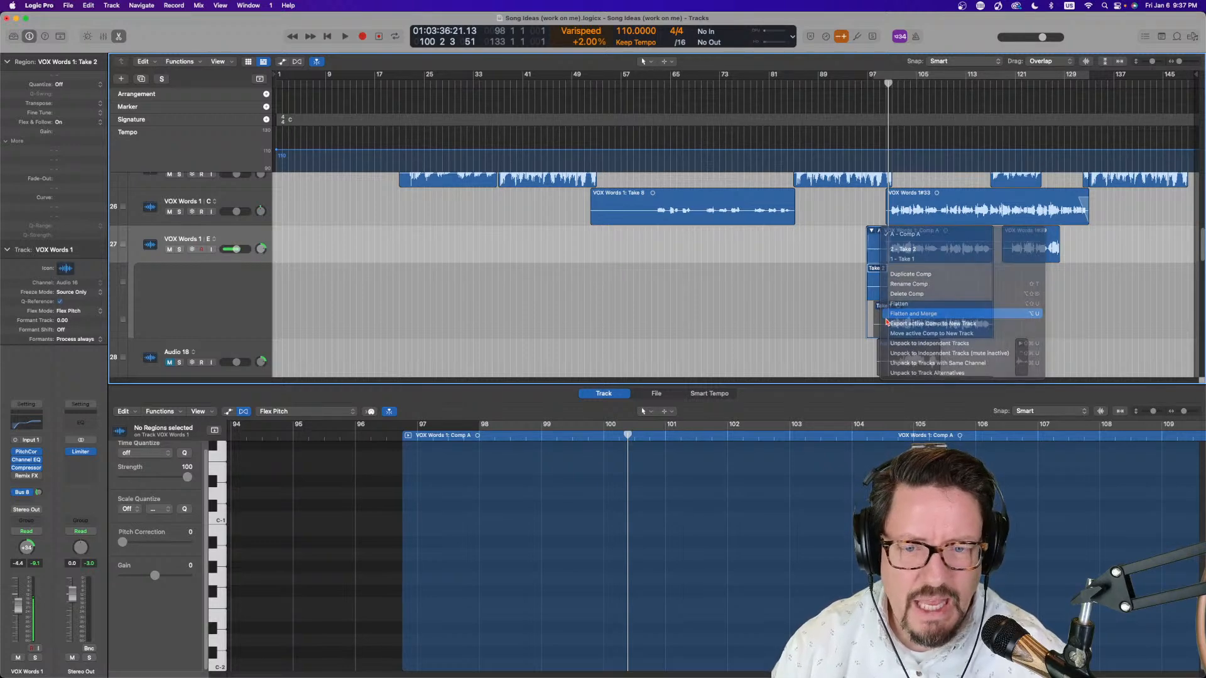
left_click(911, 313)
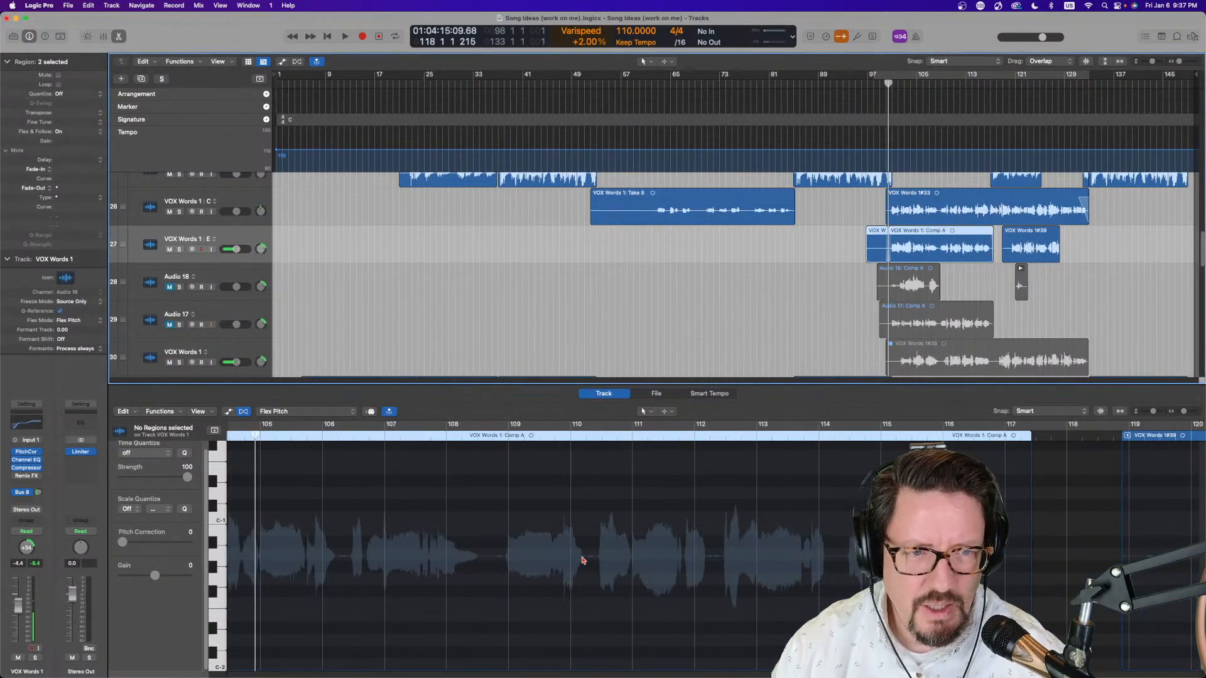
left_click(300, 415)
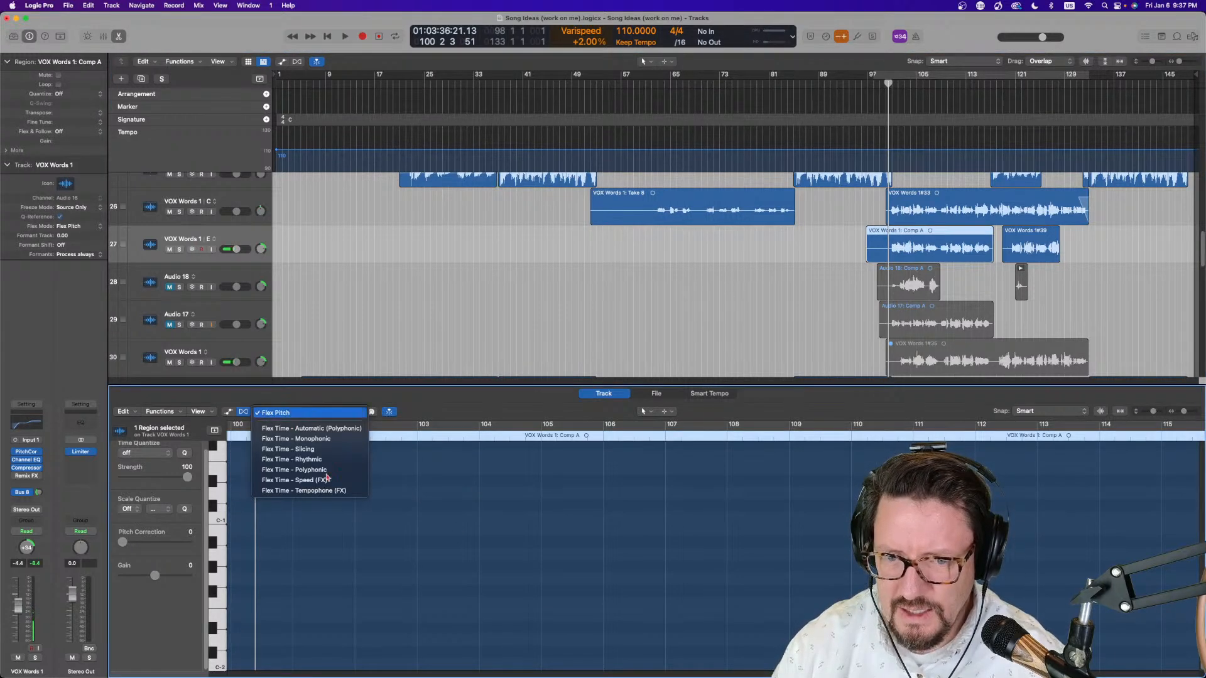
left_click(300, 414)
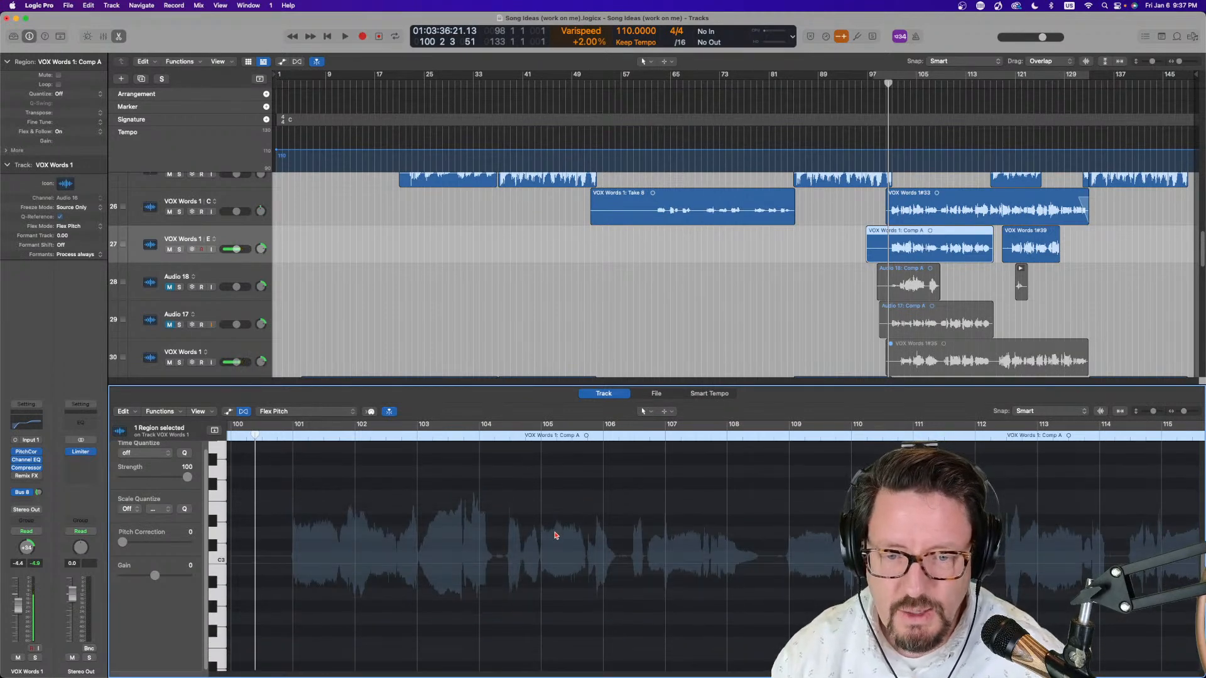
left_click(1025, 238)
left_click(943, 236)
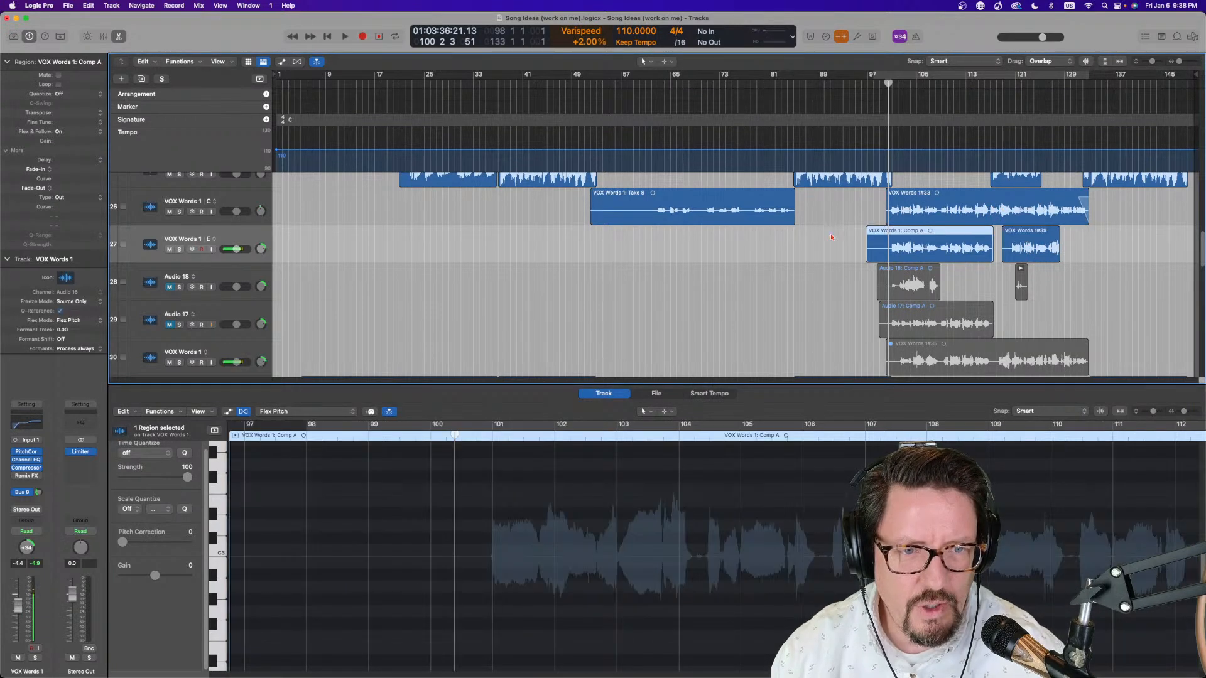
Record a short separate vocal take on track 27 from bar 90 to about bar 91, and disarm the track
left_click(819, 83)
key("space")
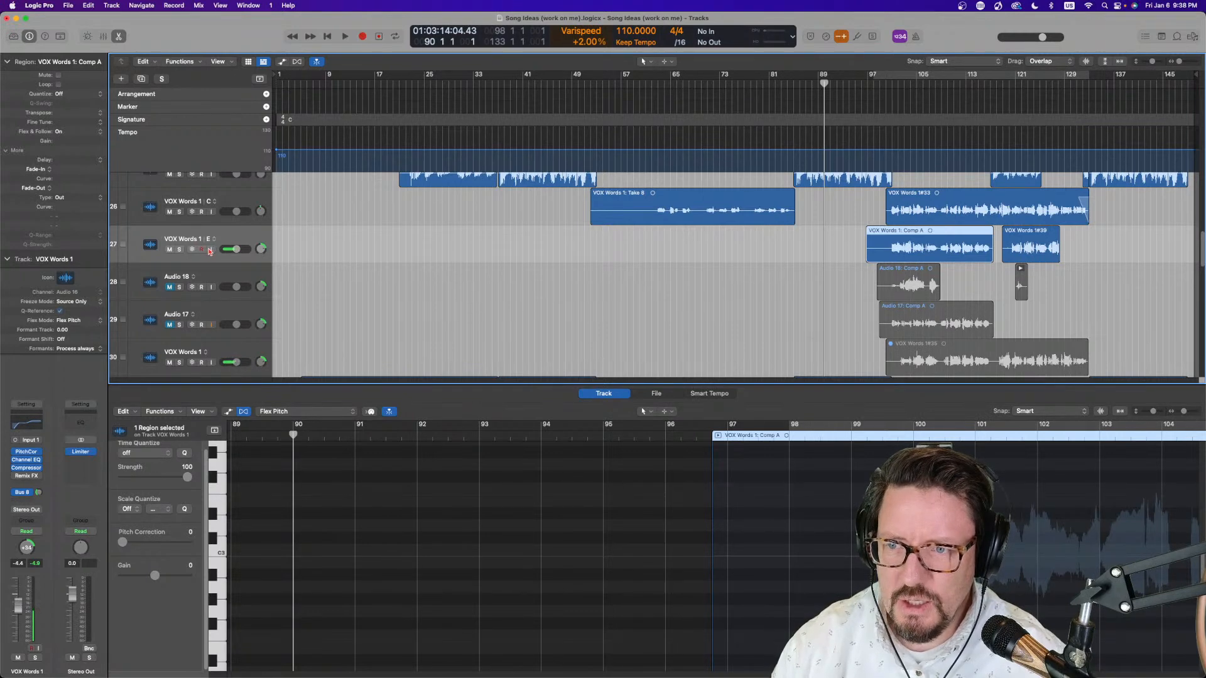
left_click(212, 249)
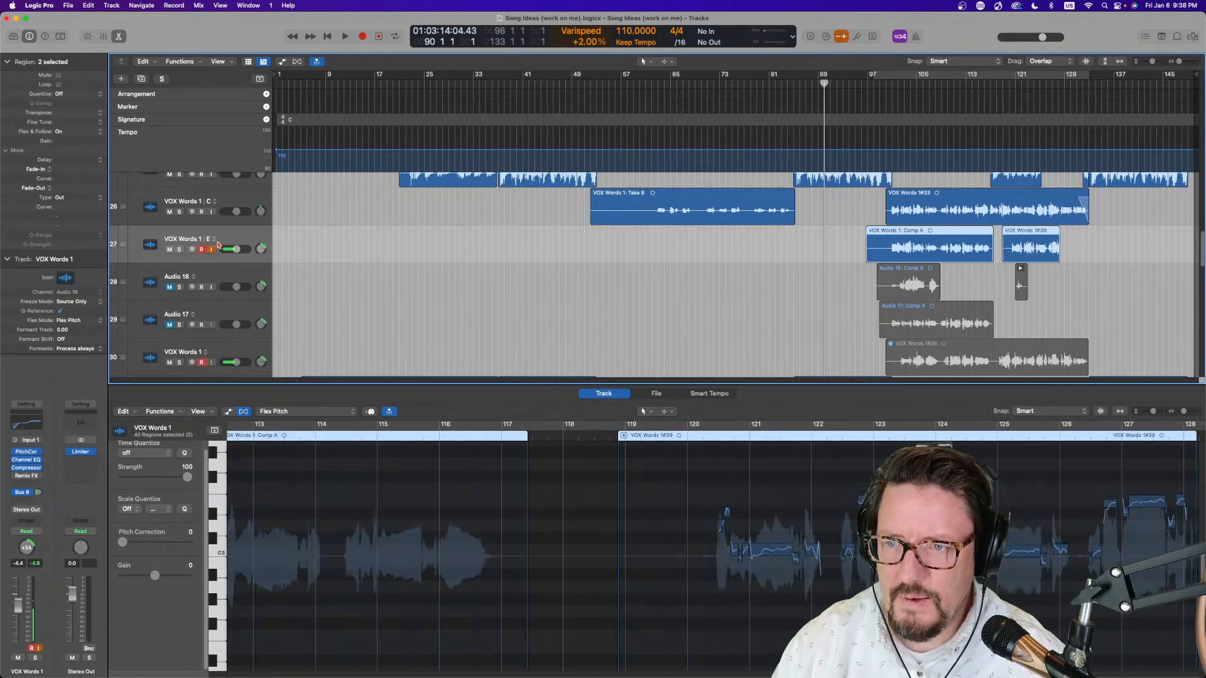
left_click(362, 37)
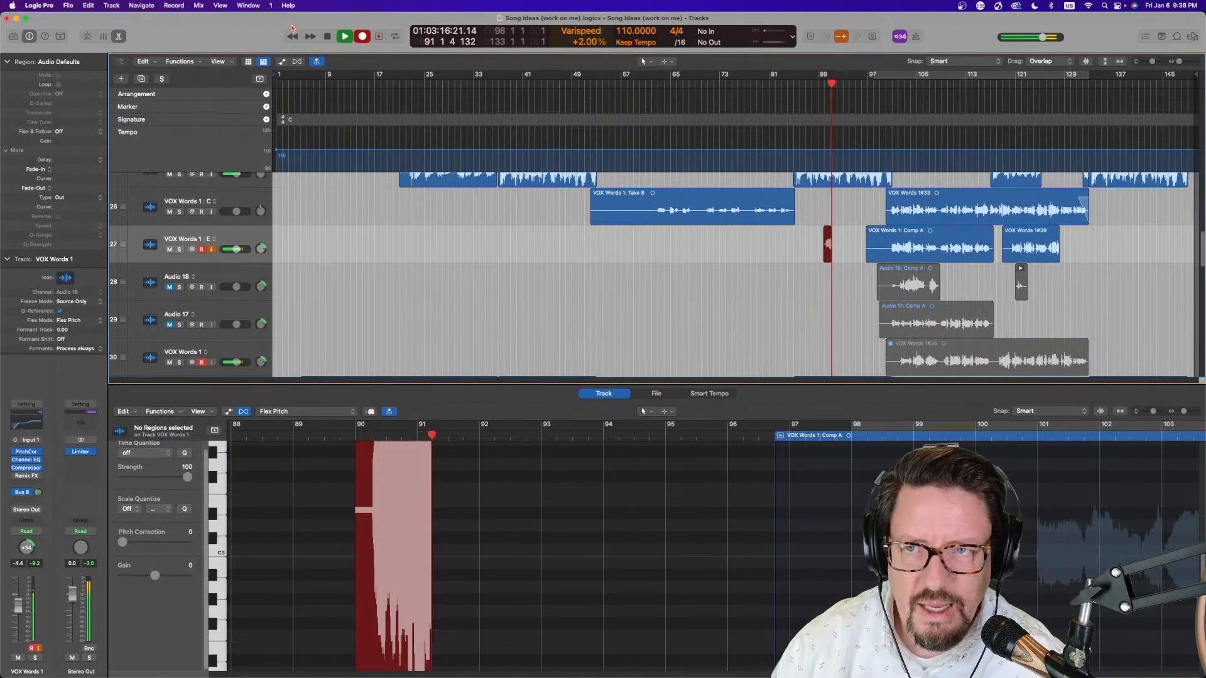
left_click(330, 36)
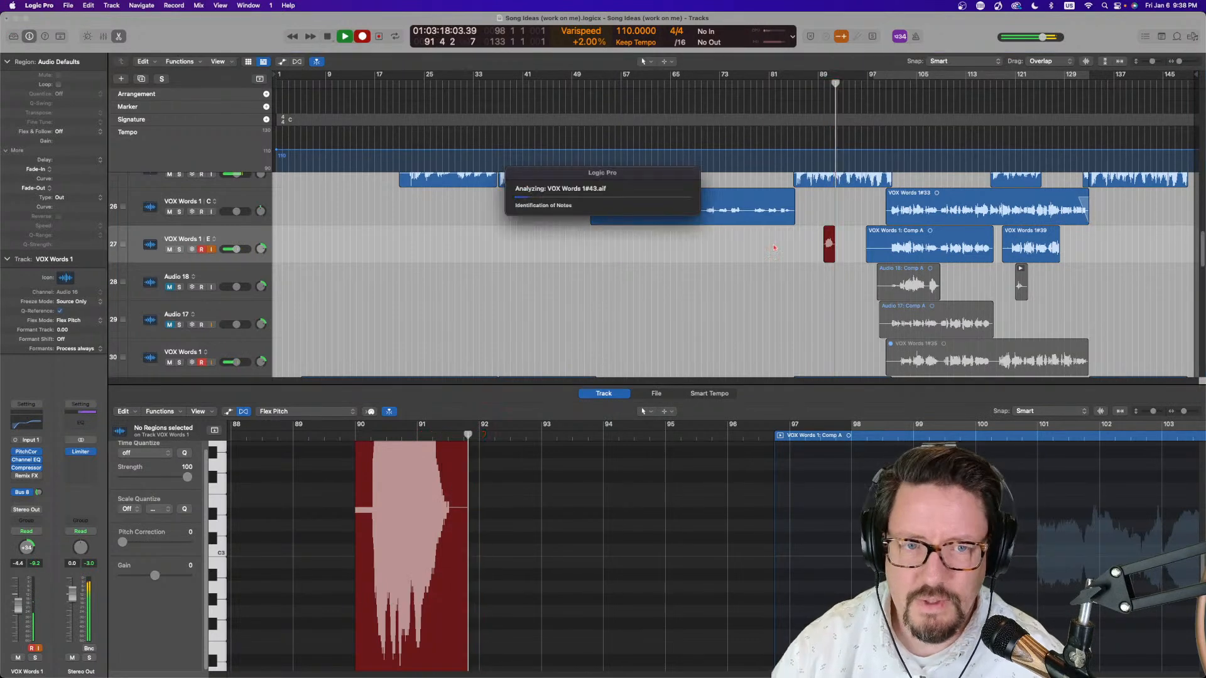
left_click(201, 249)
Zoom in on the newly recorded region at bar 90 and choose Flex Pitch as its flex mode
left_click_drag(833, 84, 840, 240)
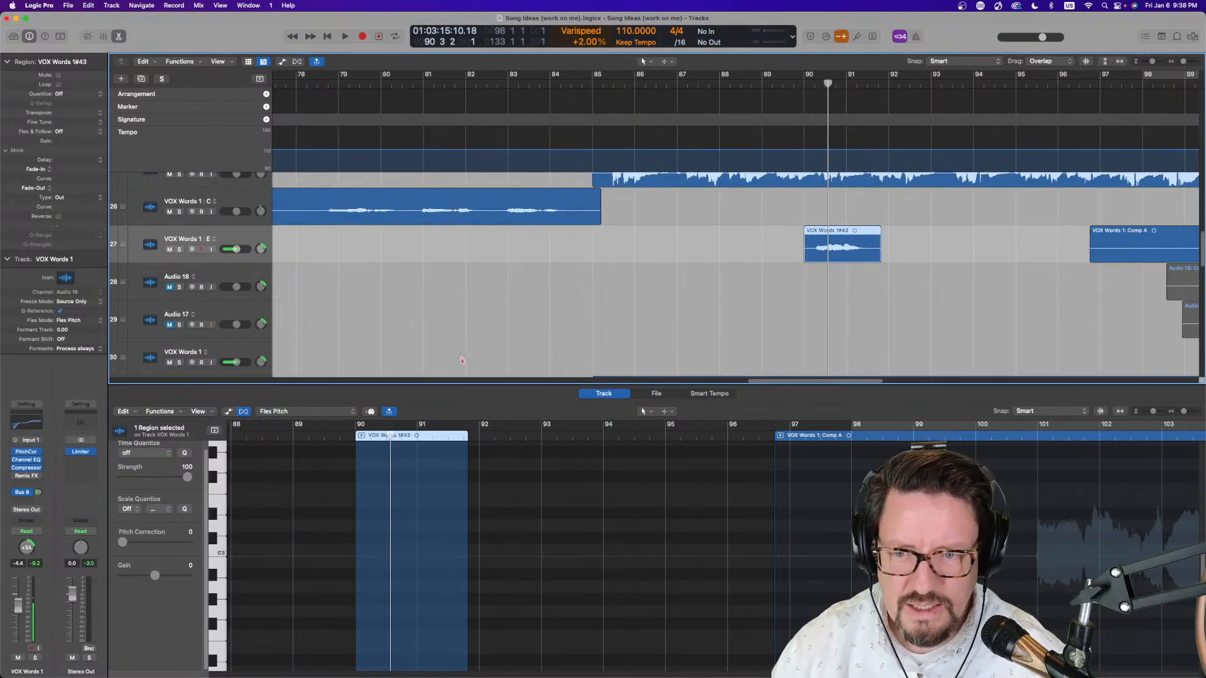
left_click(288, 413)
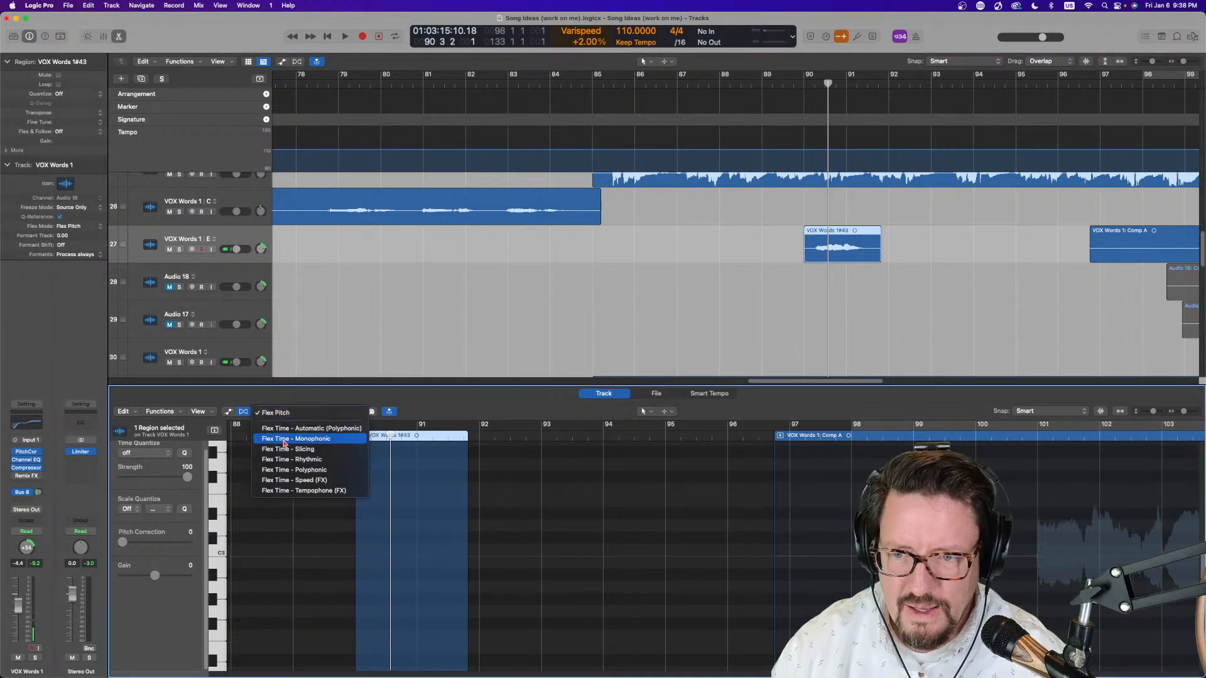
left_click(522, 531)
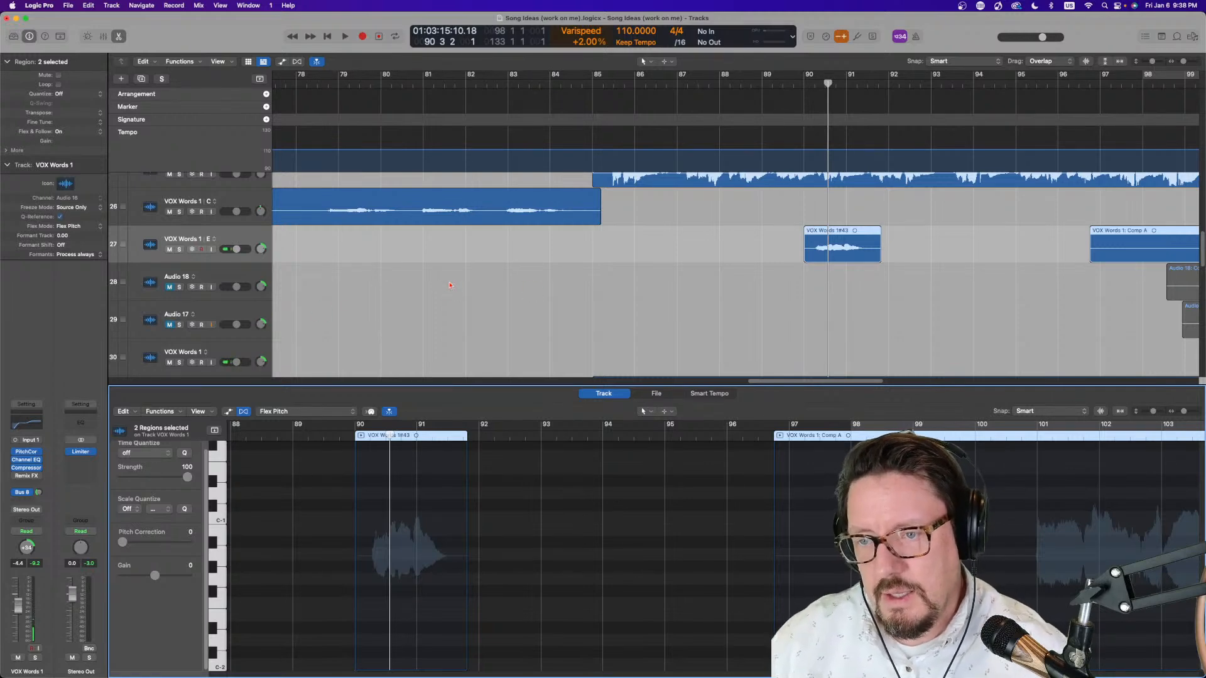
Compare the Flex Pitch display of the new bar 90 region, the merged Comp A region and the VOX Words 1#39 region
scroll(620, 268, "right", 10)
scroll(620, 269, "right", 4)
key("super+Left")
key("super+Left")
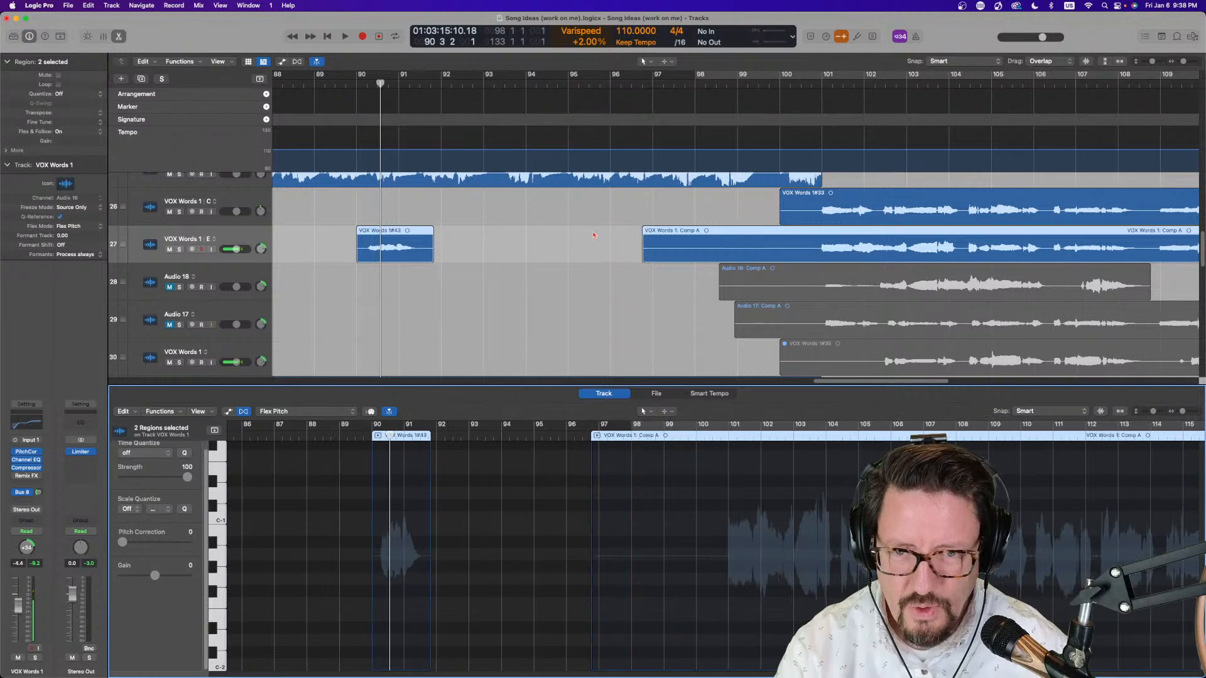
left_click(510, 232)
scroll(509, 241, "down", 5)
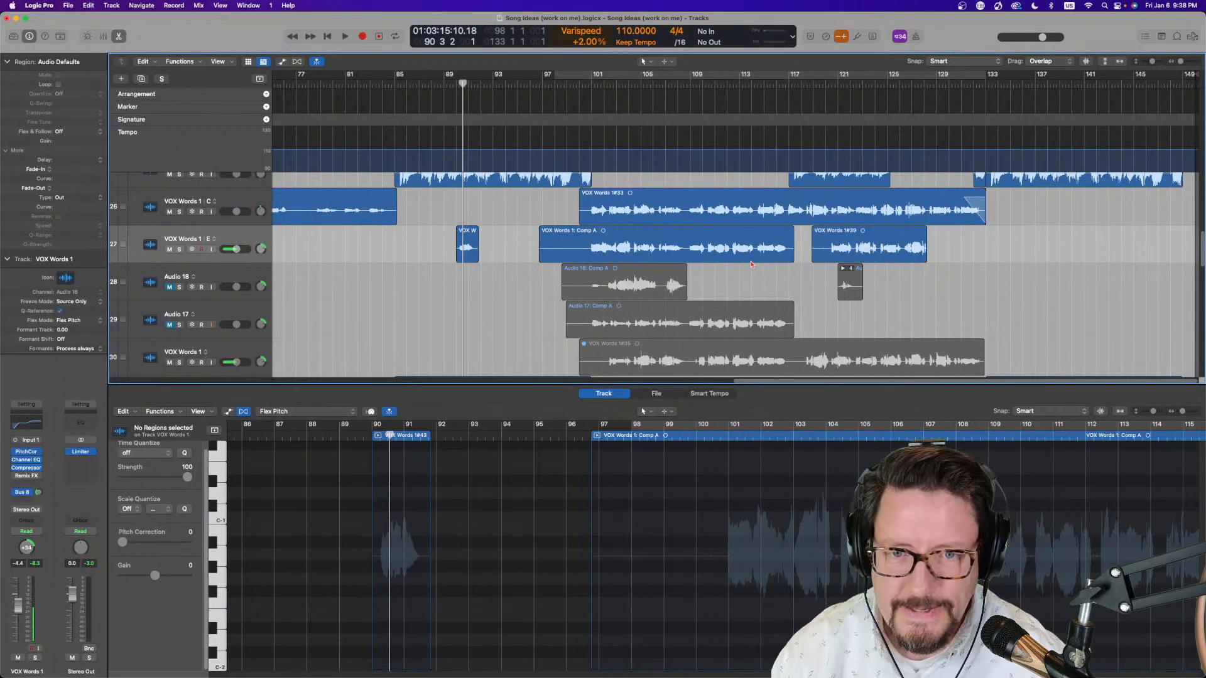
left_click(819, 82)
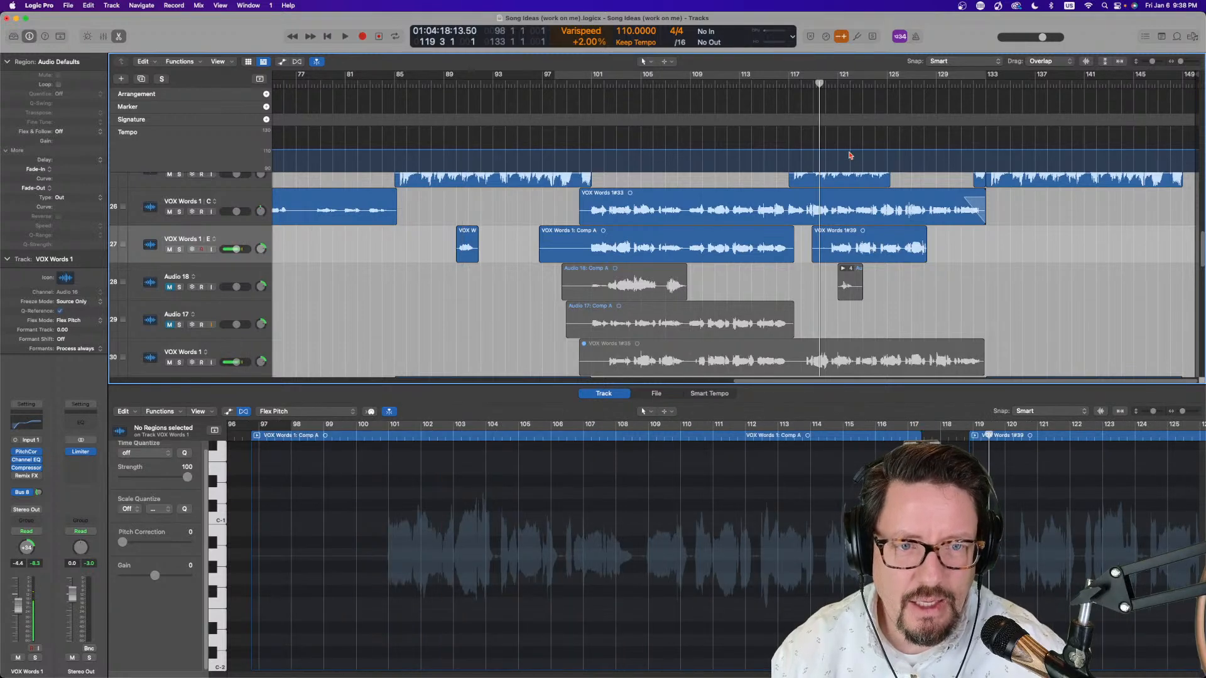
left_click(839, 239)
scroll(569, 588, "right", 10)
scroll(568, 589, "down", 1)
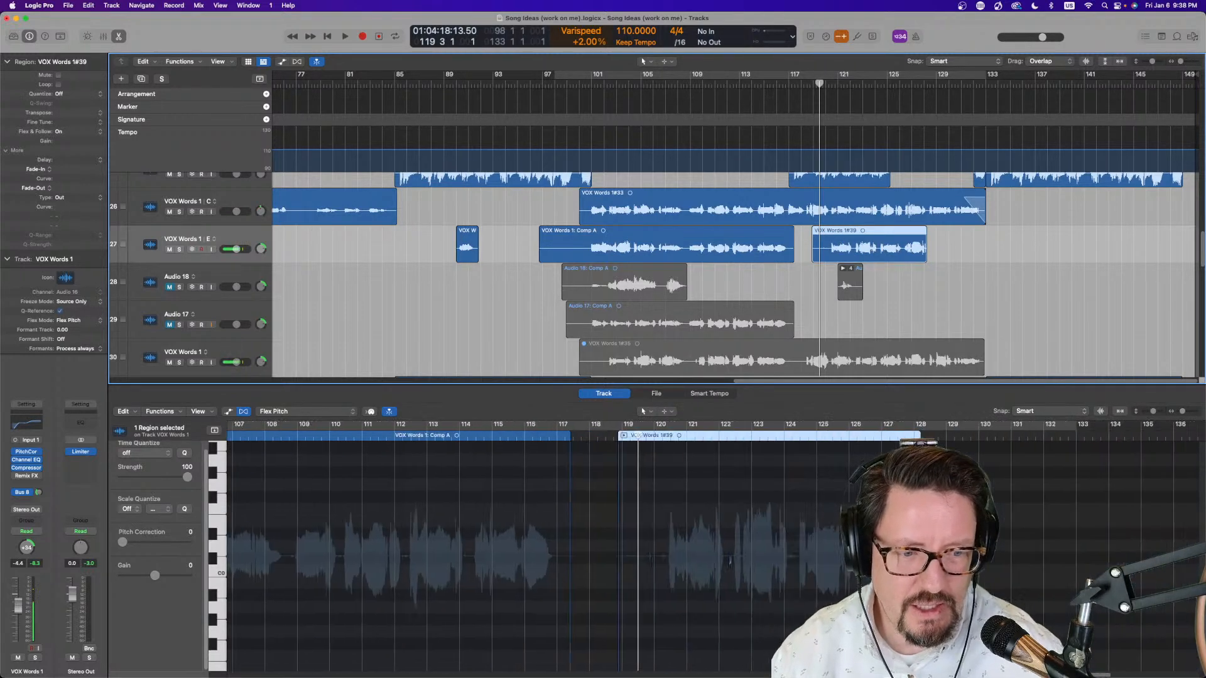
scroll(568, 589, "up", 5)
scroll(569, 589, "up", 3)
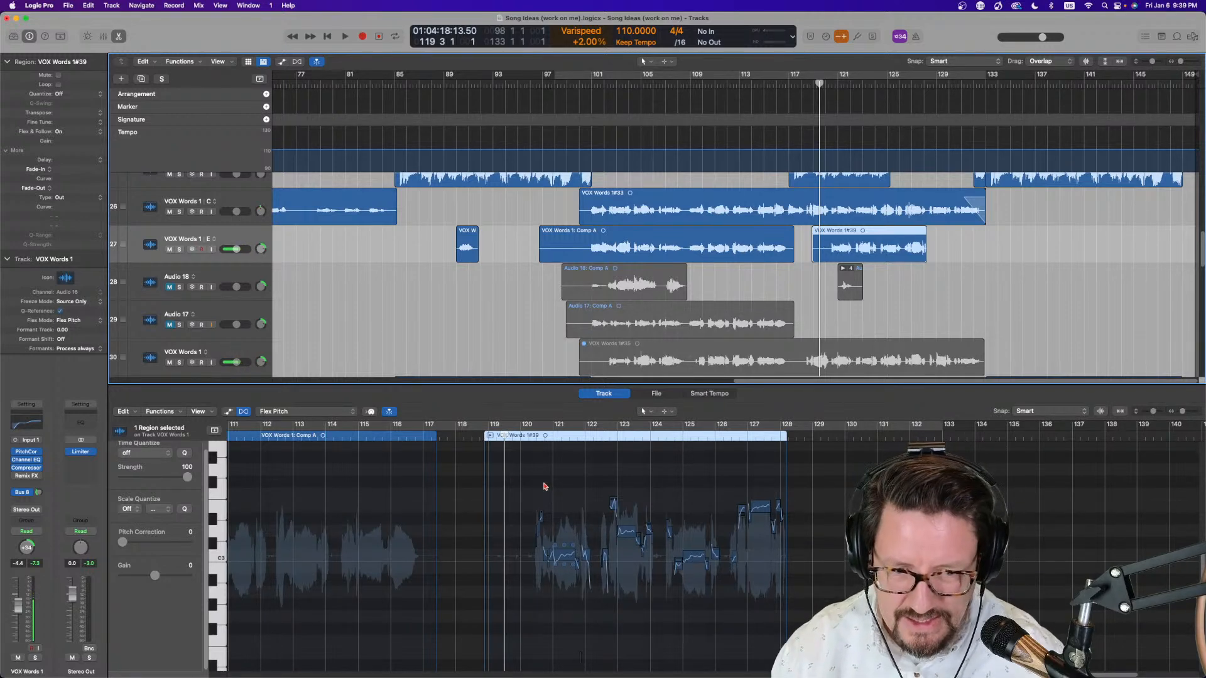
scroll(544, 486, "left", 5)
scroll(543, 485, "left", 10)
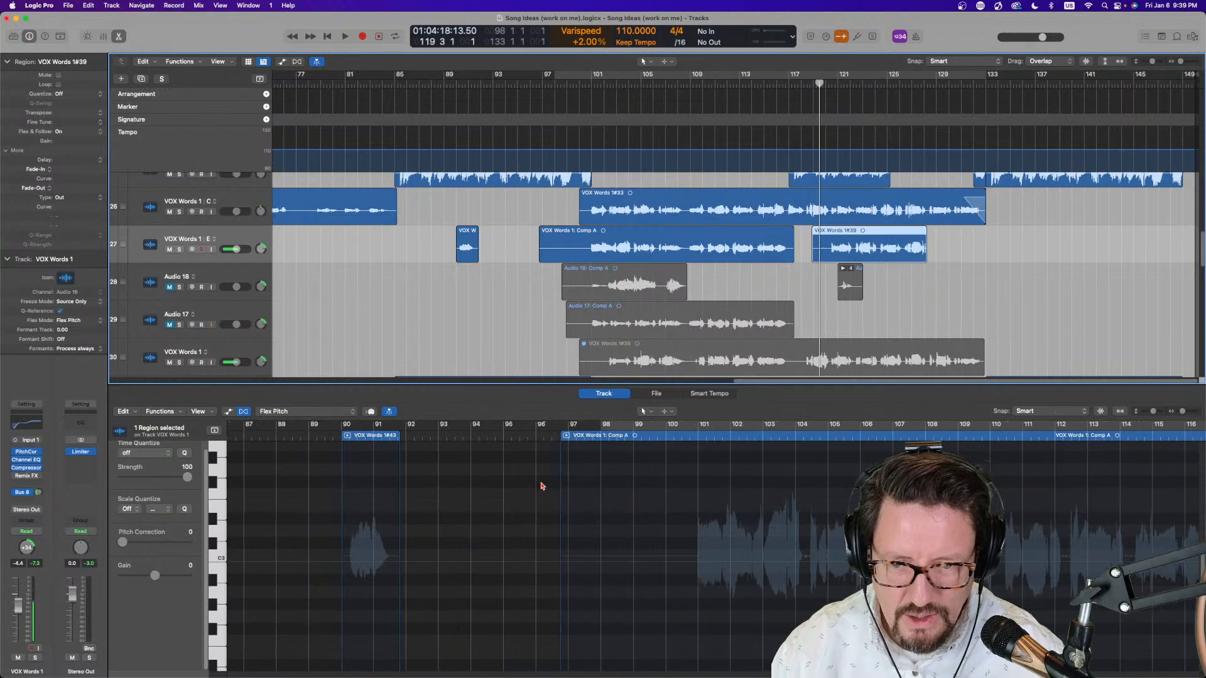
scroll(517, 525, "up", 3)
scroll(517, 525, "up", 5)
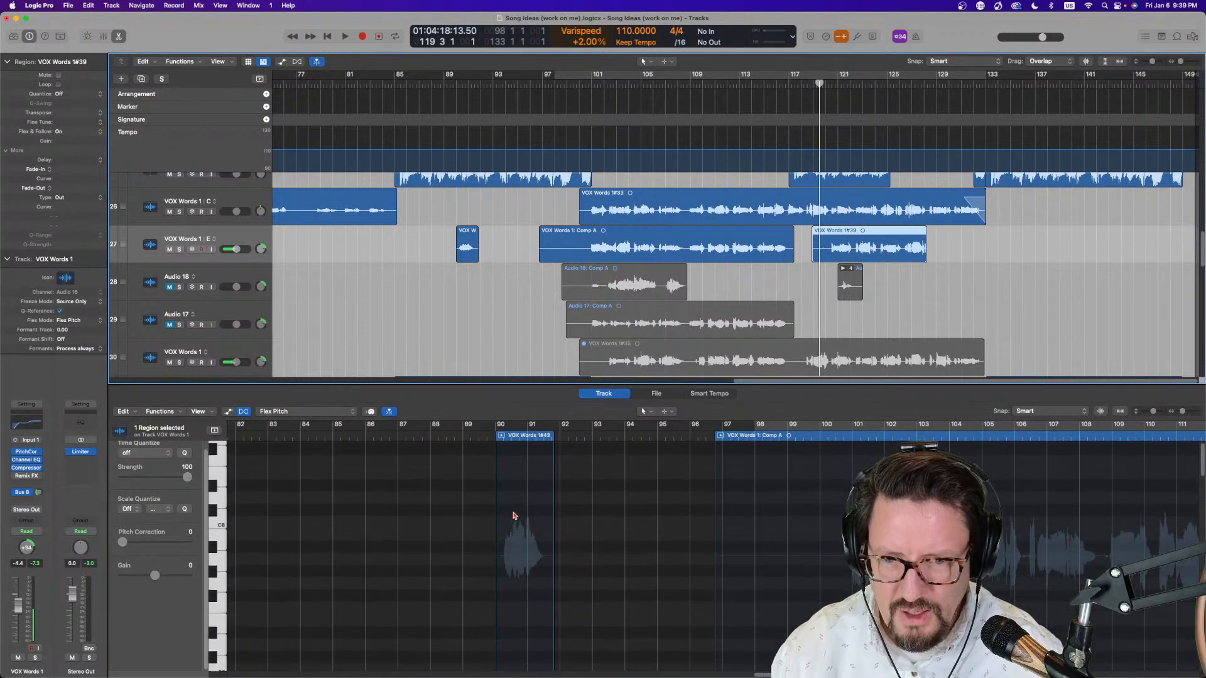
Examine the short bar 90 vocal region on track 27 in the Flex Pitch editor, comparing it with the following regions across the octaves
left_click(466, 242)
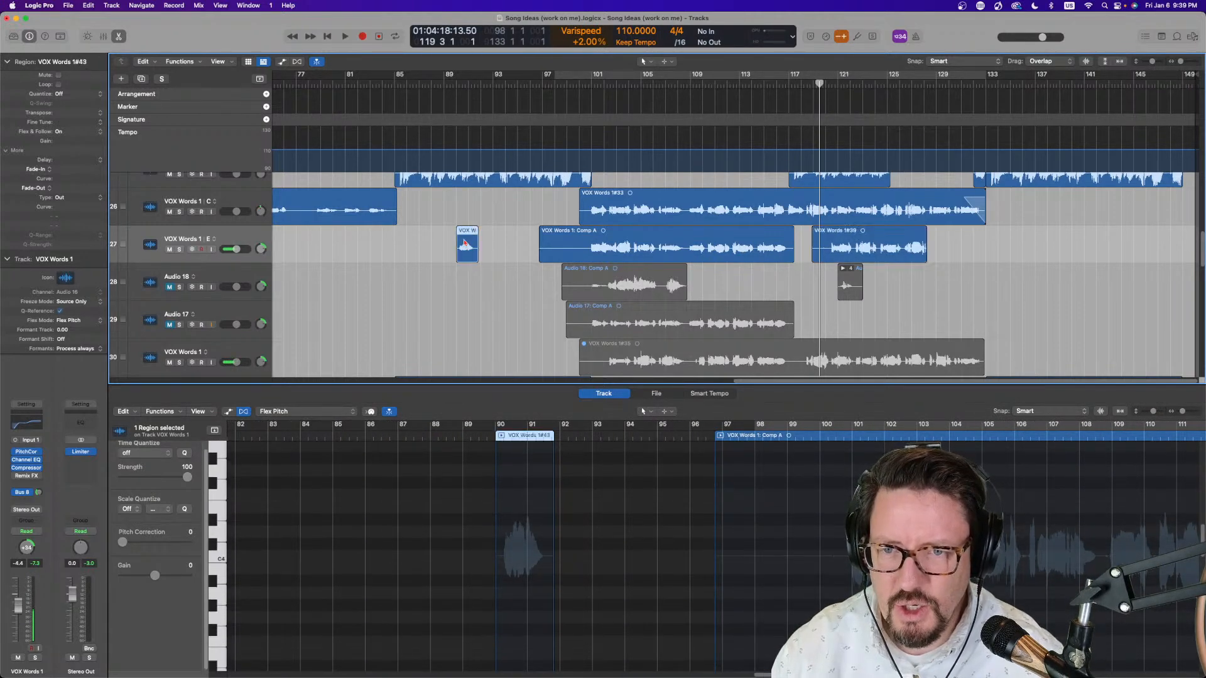
scroll(520, 571, "down", 6)
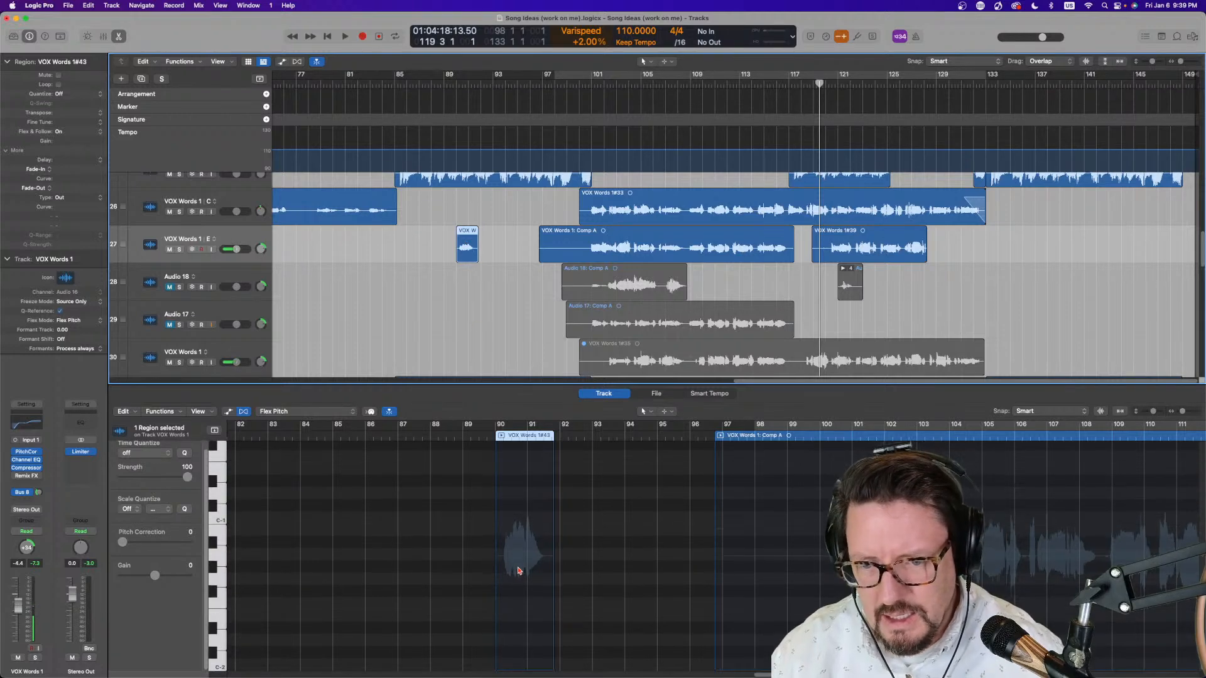
scroll(813, 570, "right", 10)
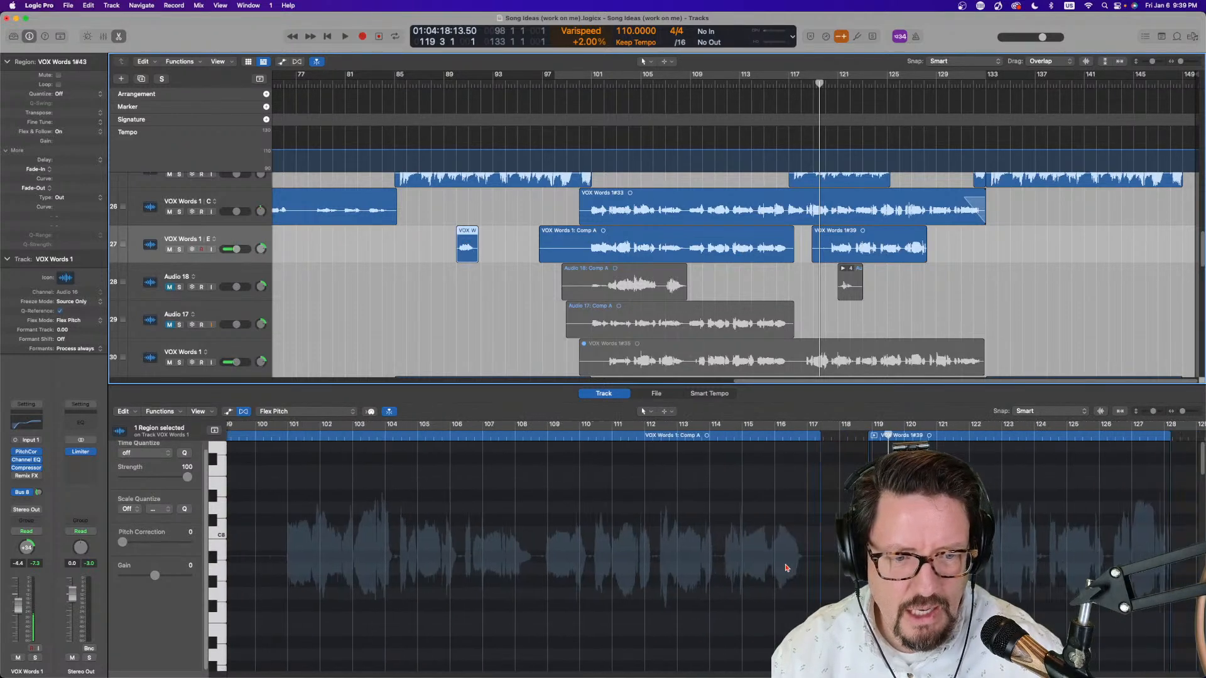
scroll(703, 561, "up", 2)
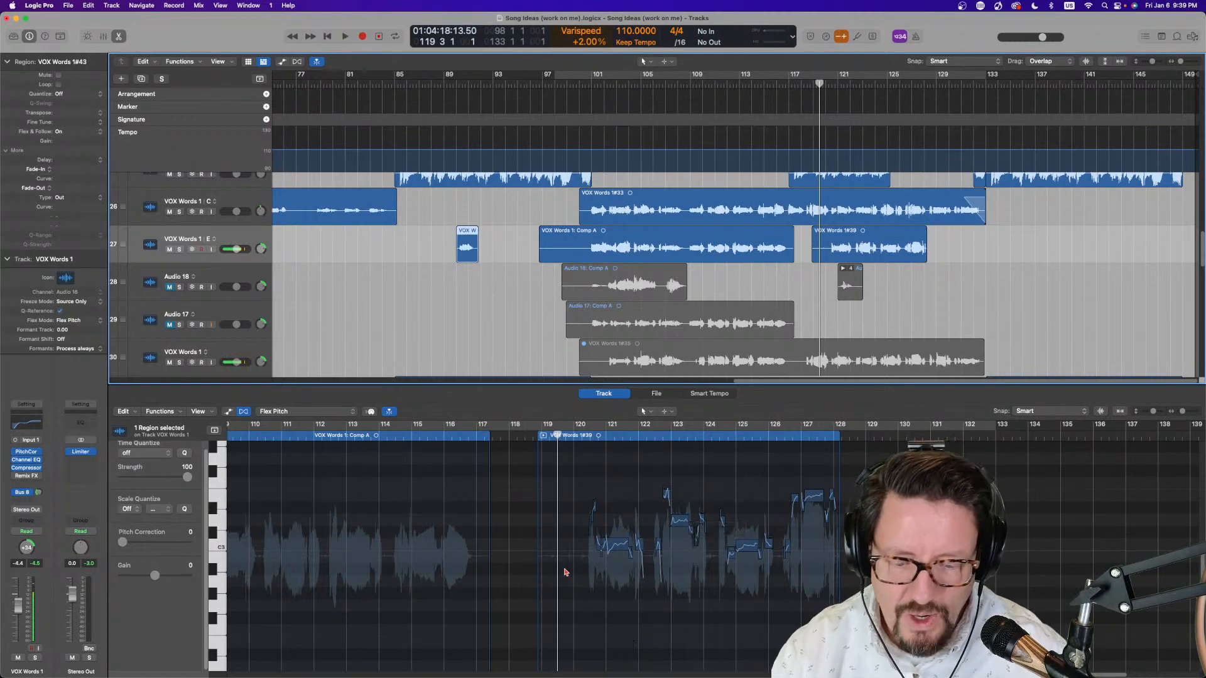
Place the playhead near bar 120 and inspect the Flex Pitch notes of the VOX Words 1#39 region up close
key("super+Right")
left_click(586, 435)
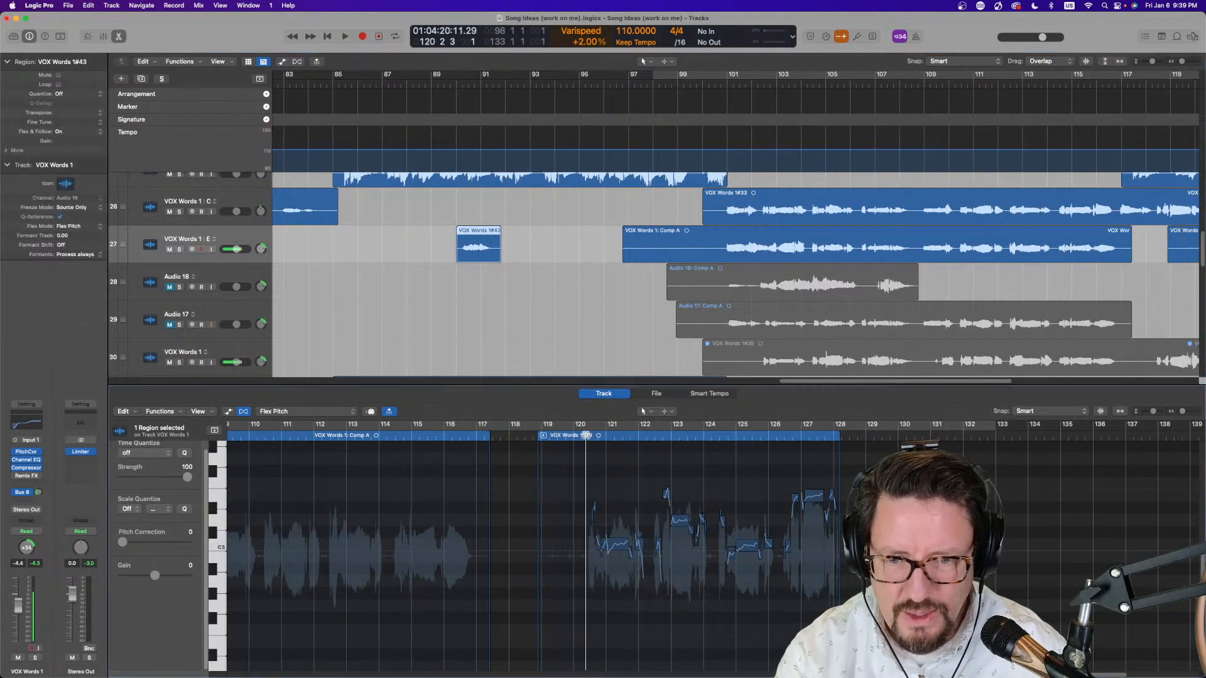
key("super+Right")
key("super+Right")
key("super+Right")
key("super+Right")
key("super+Right")
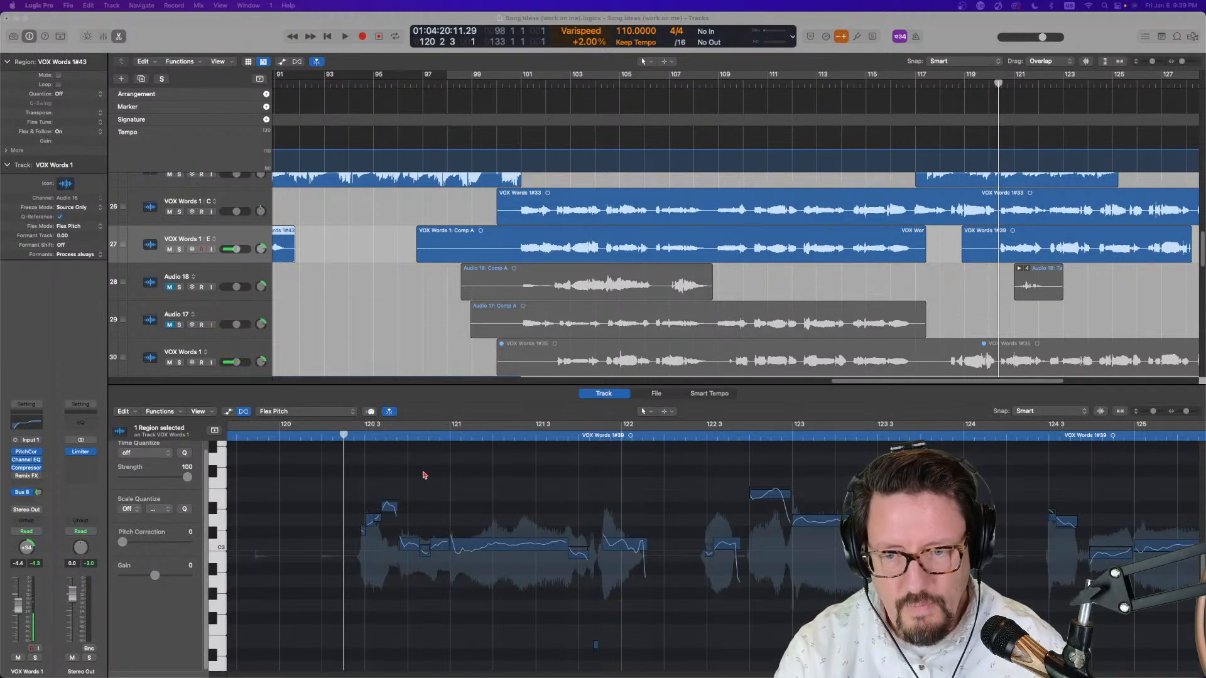
left_click(328, 436)
key("z")
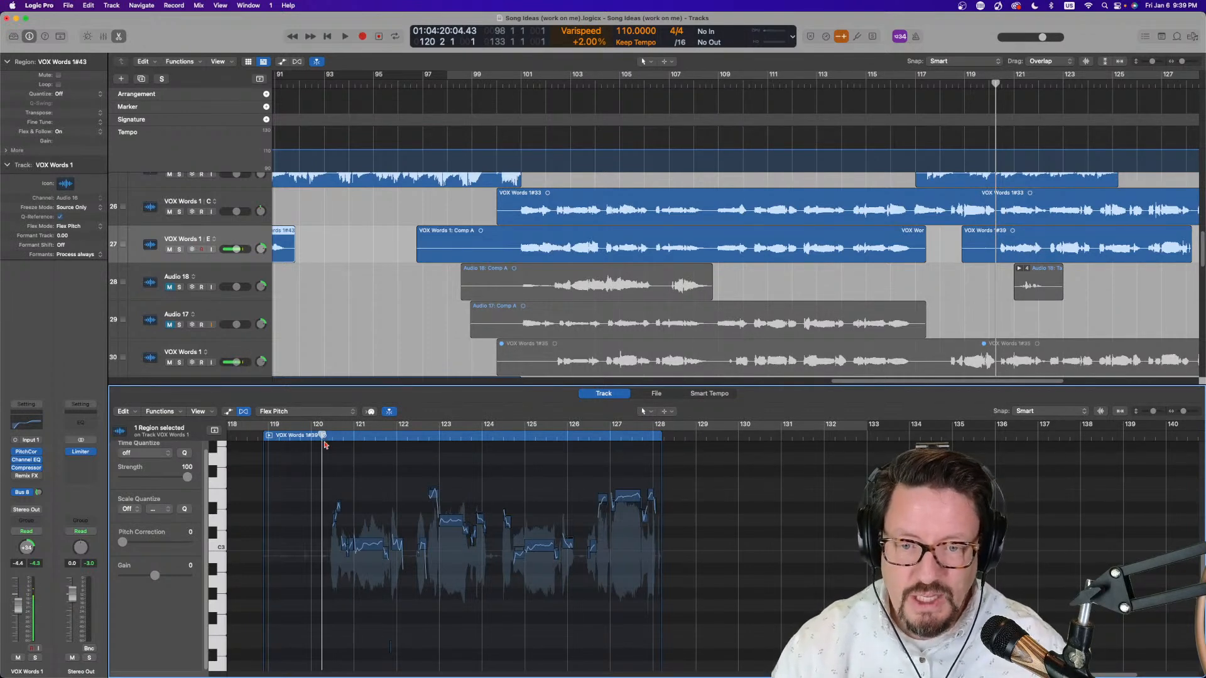
Compare the VOX Words 1#39 region with the merged Comp A region across several octaves of the Flex Pitch editor
key("super+Left")
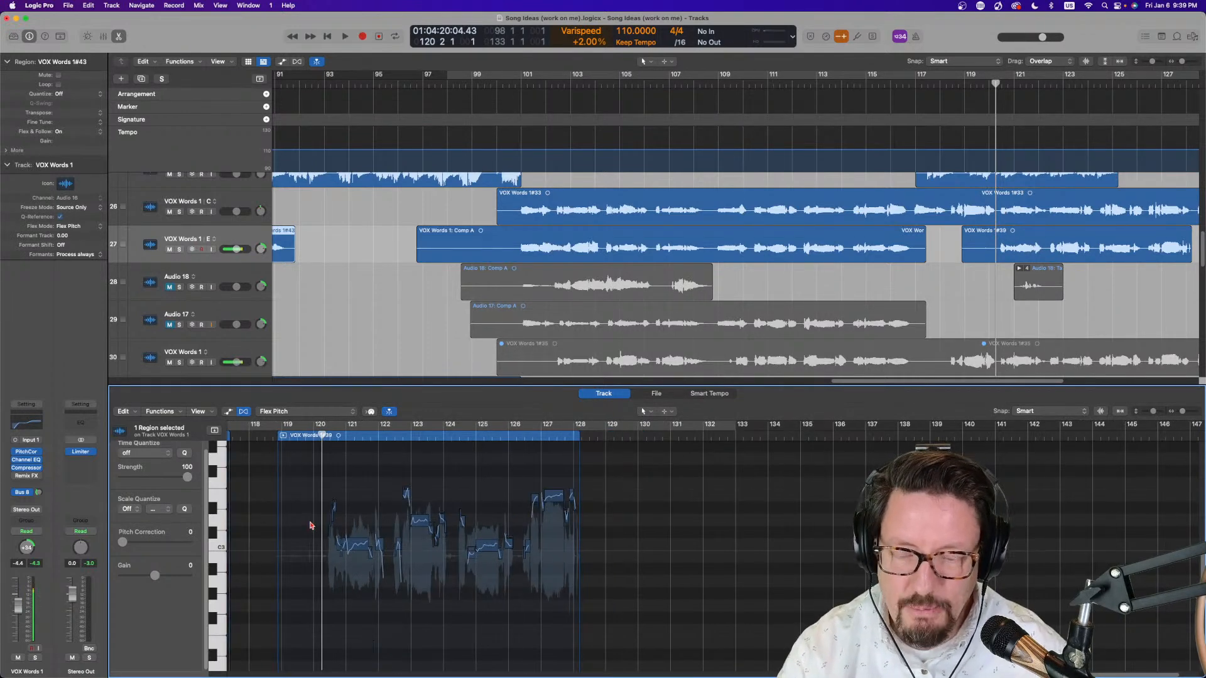
scroll(310, 520, "down", 1)
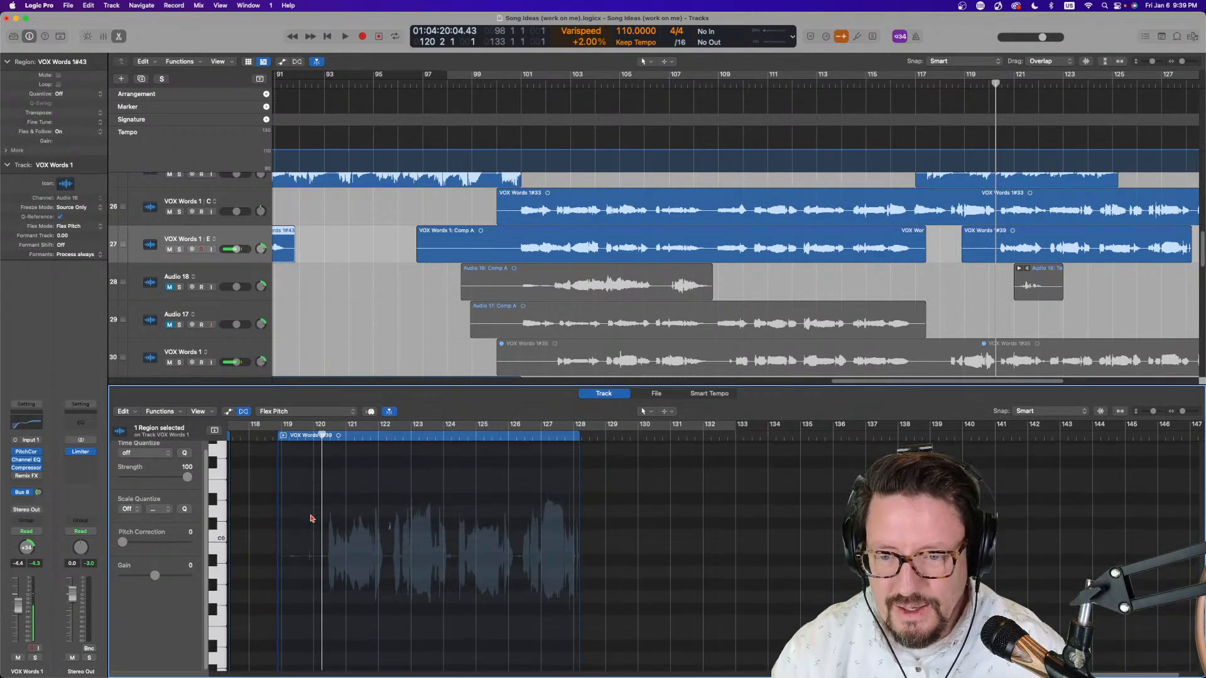
scroll(310, 519, "up", 2)
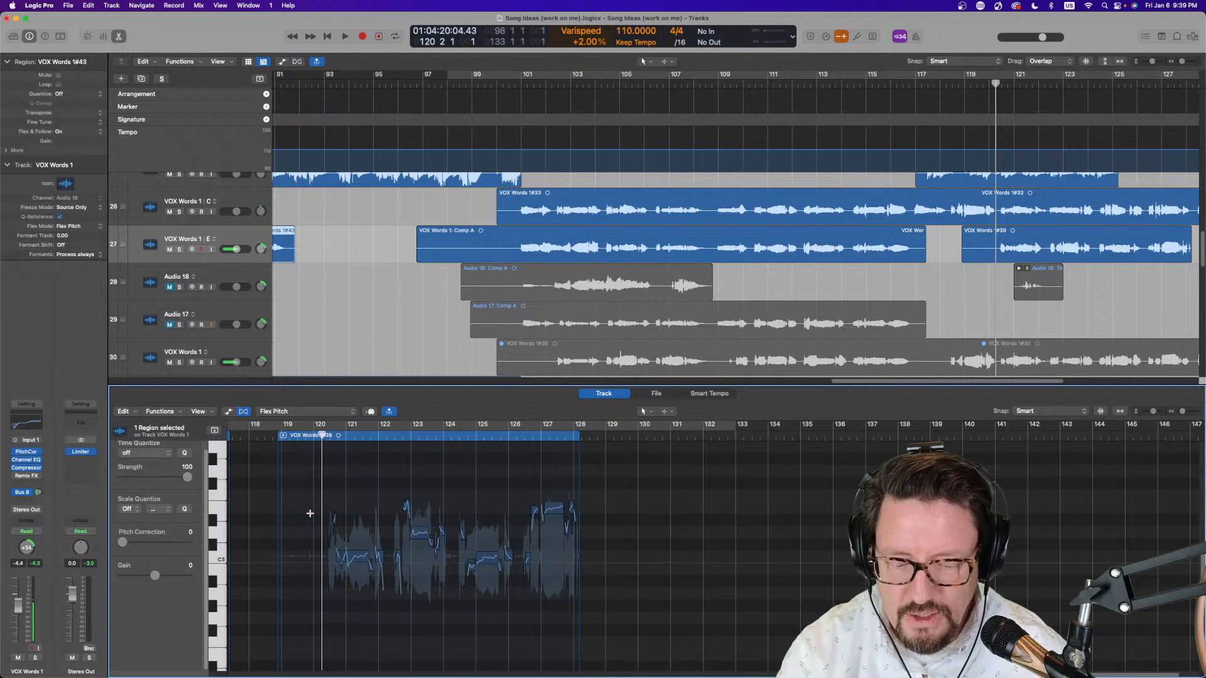
scroll(310, 514, "up", 1)
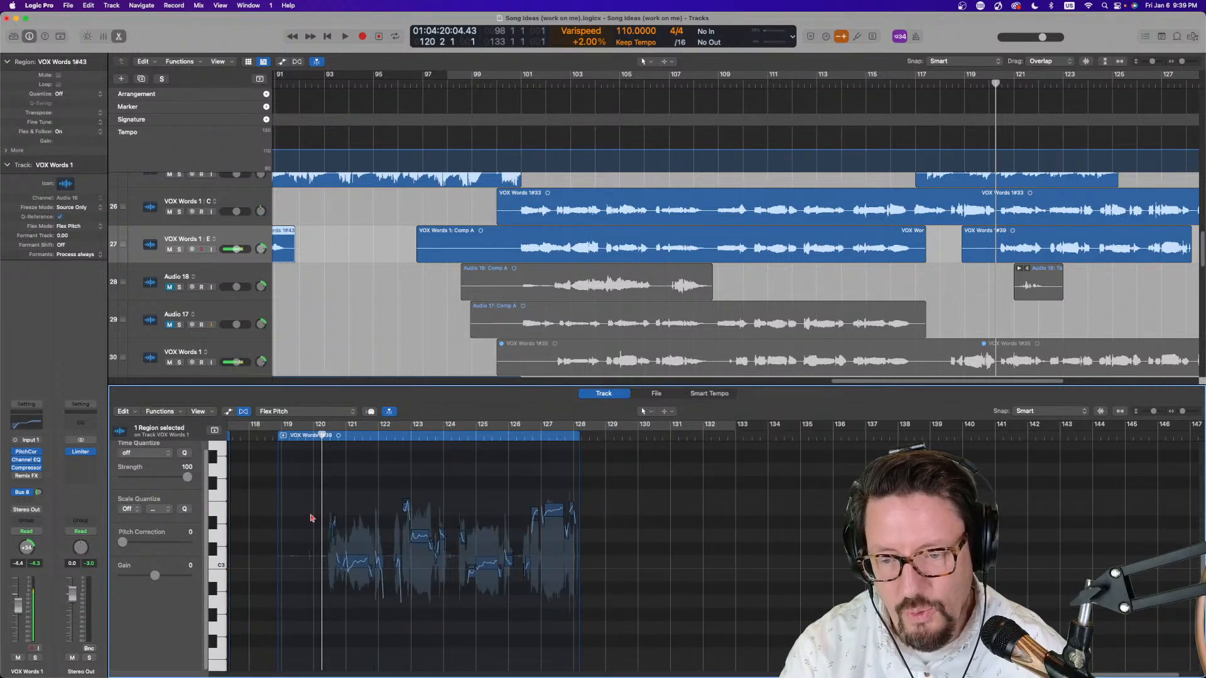
scroll(310, 515, "down", 2)
scroll(311, 517, "left", 10)
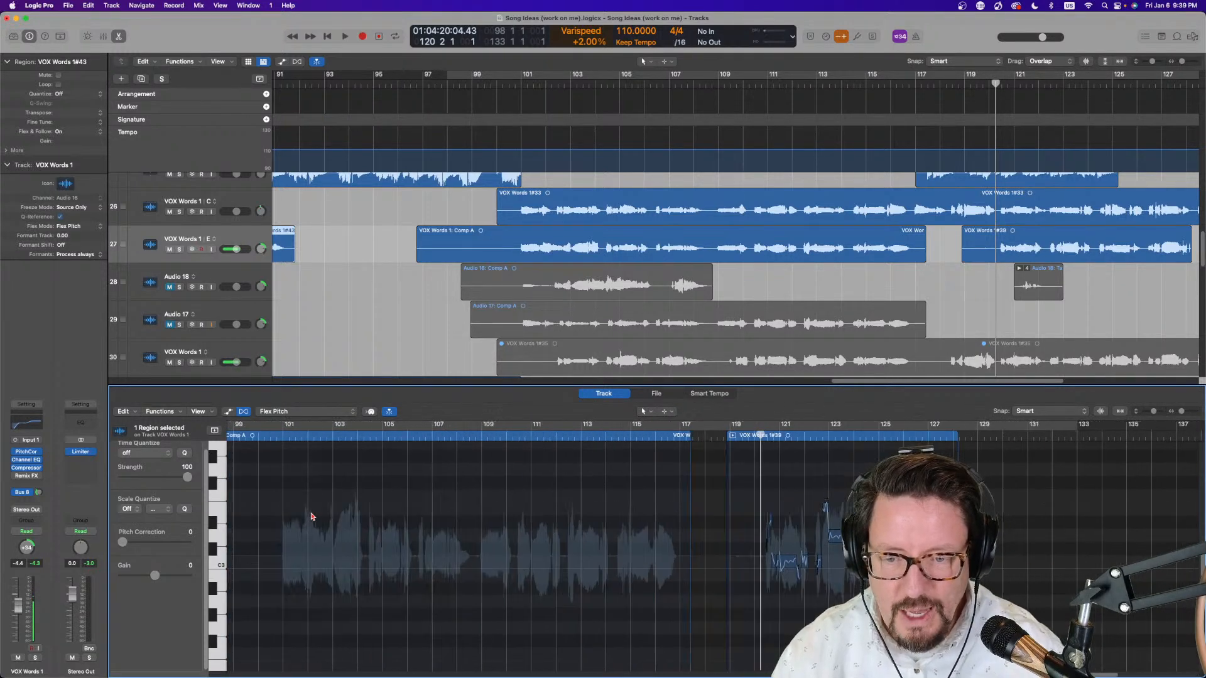
scroll(311, 516, "down", 3)
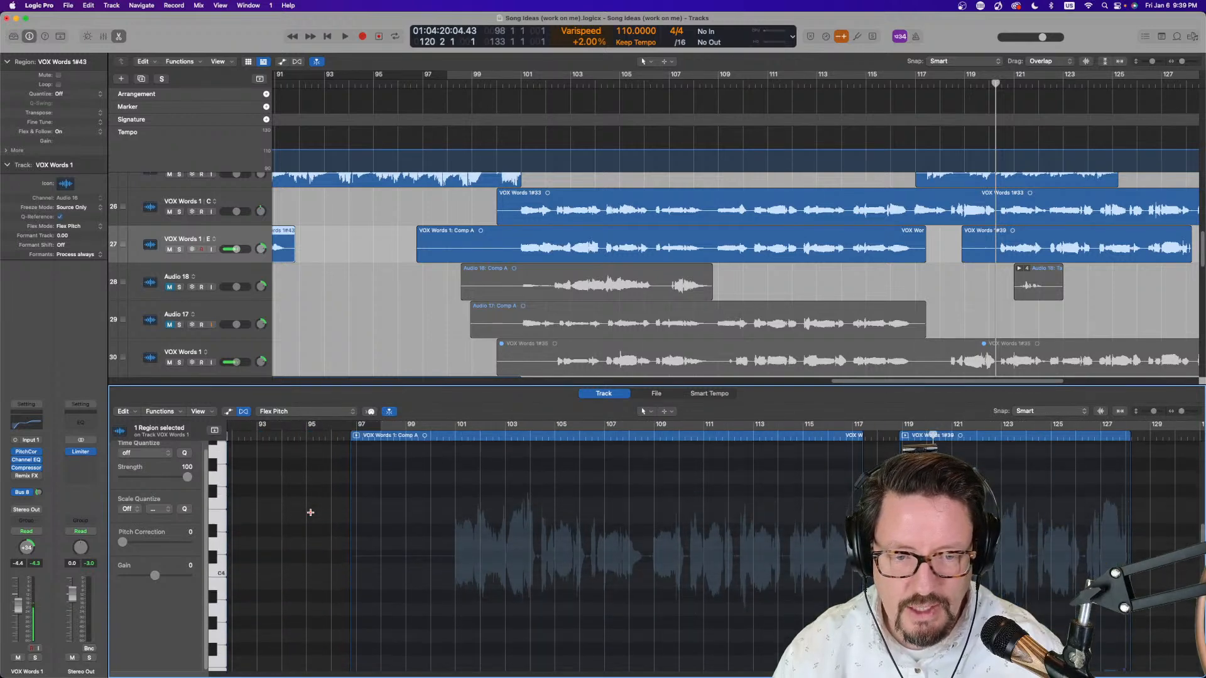
scroll(310, 517, "up", 6)
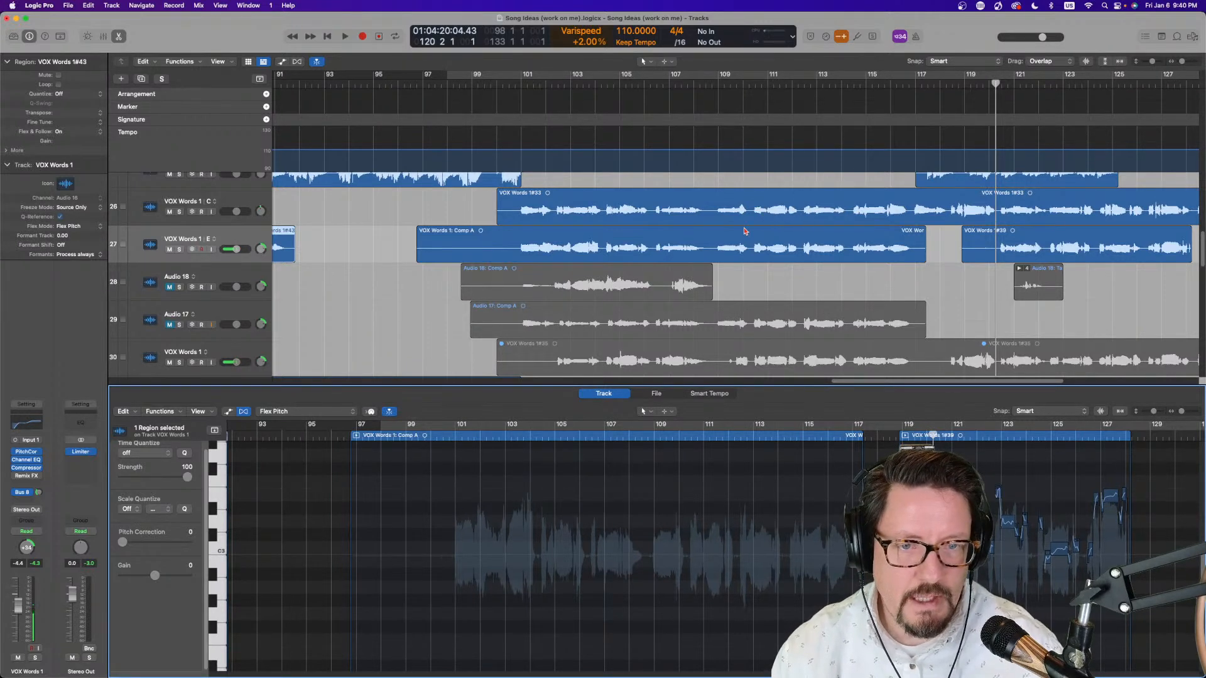
Reselect the merged Comp A region, rechoose Flex Pitch as its flex mode, and check the octaves for detected notes
left_click(618, 182)
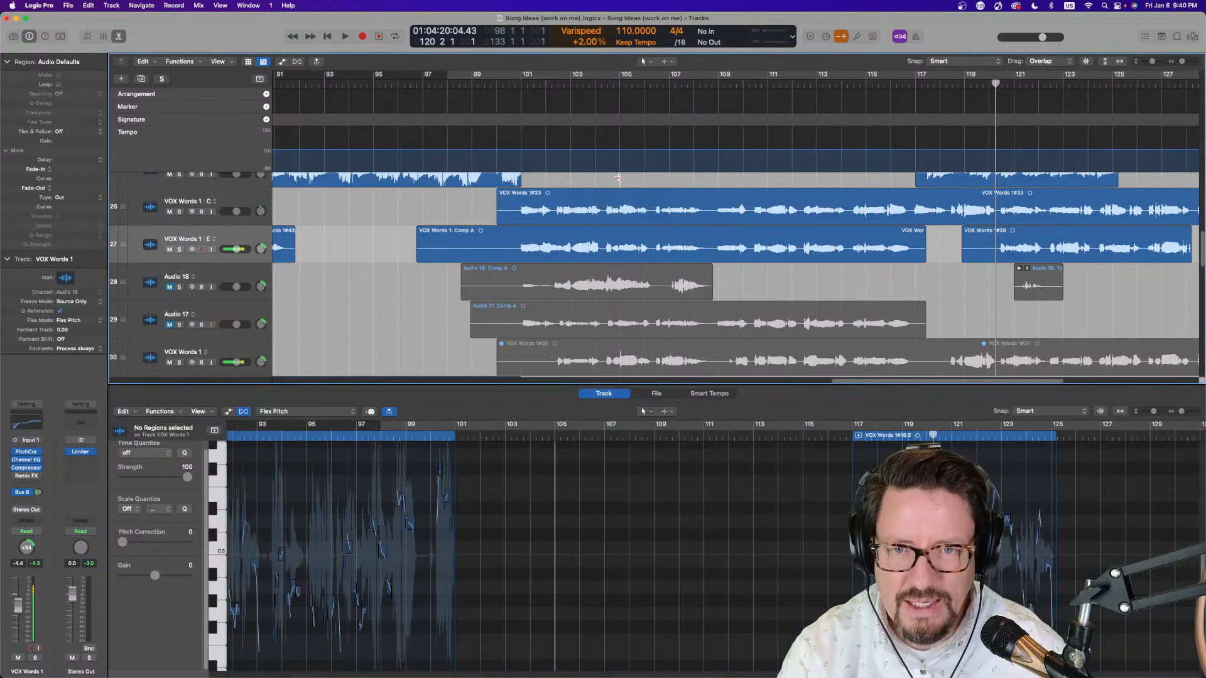
scroll(615, 182, "down", 5)
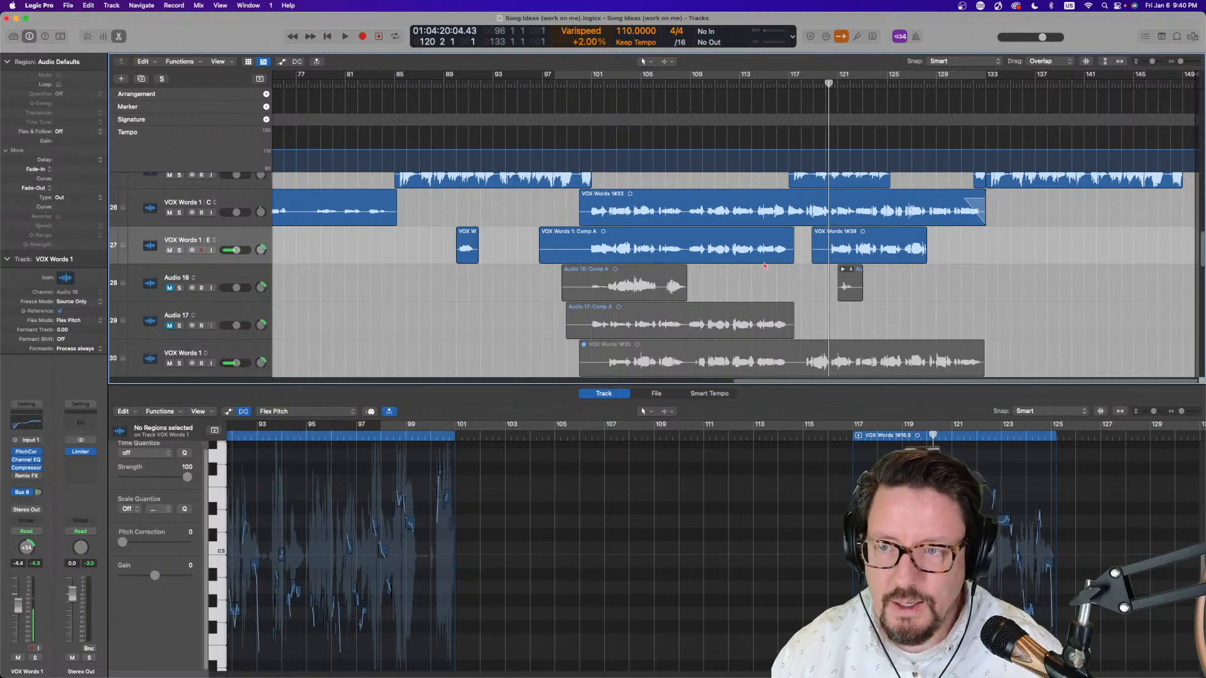
left_click(835, 238)
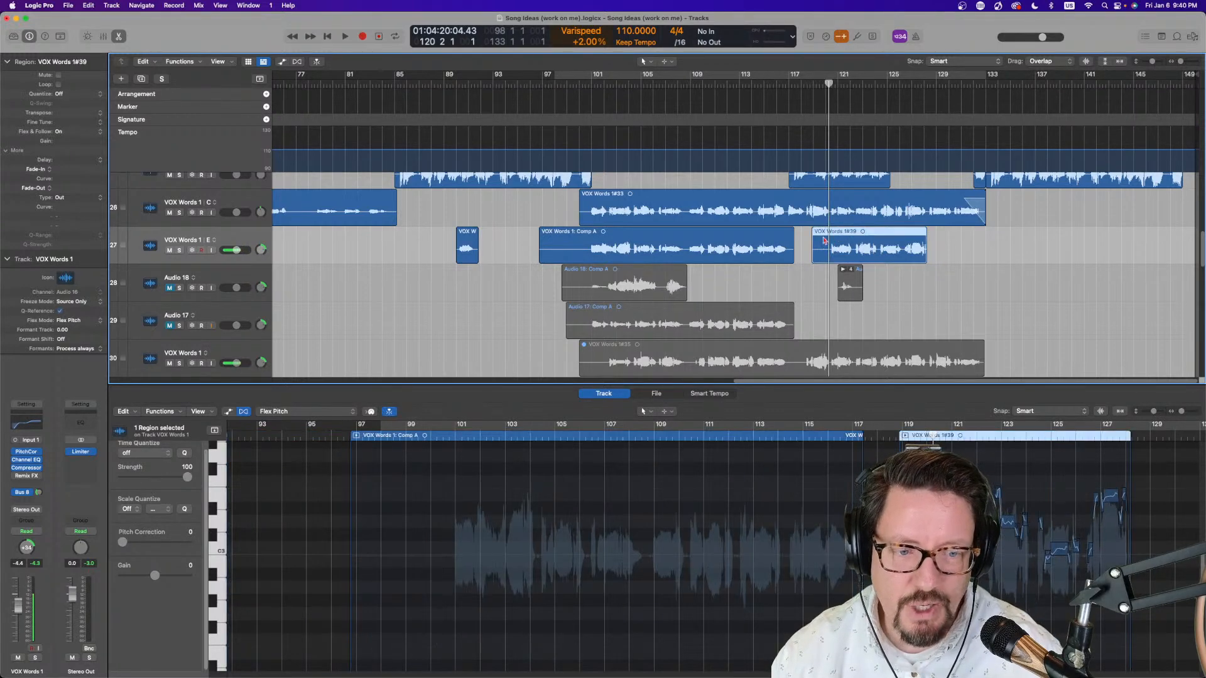
left_click(688, 244)
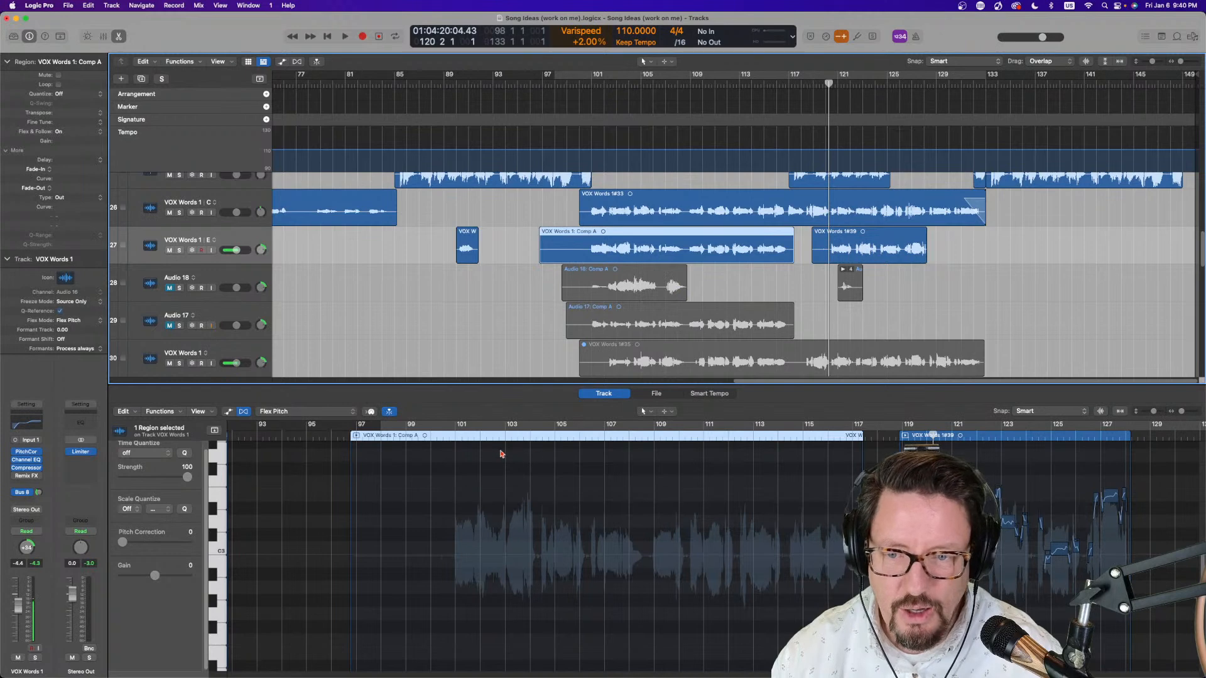
left_click(294, 412)
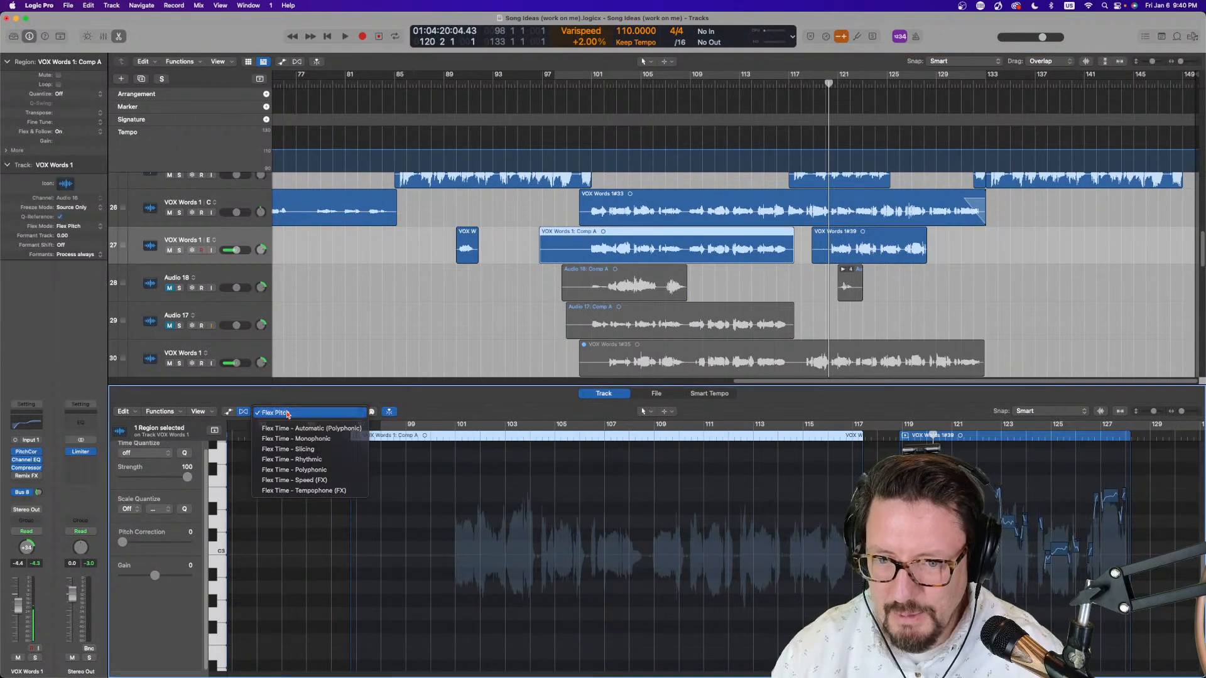
left_click(287, 412)
scroll(459, 525, "down", 15)
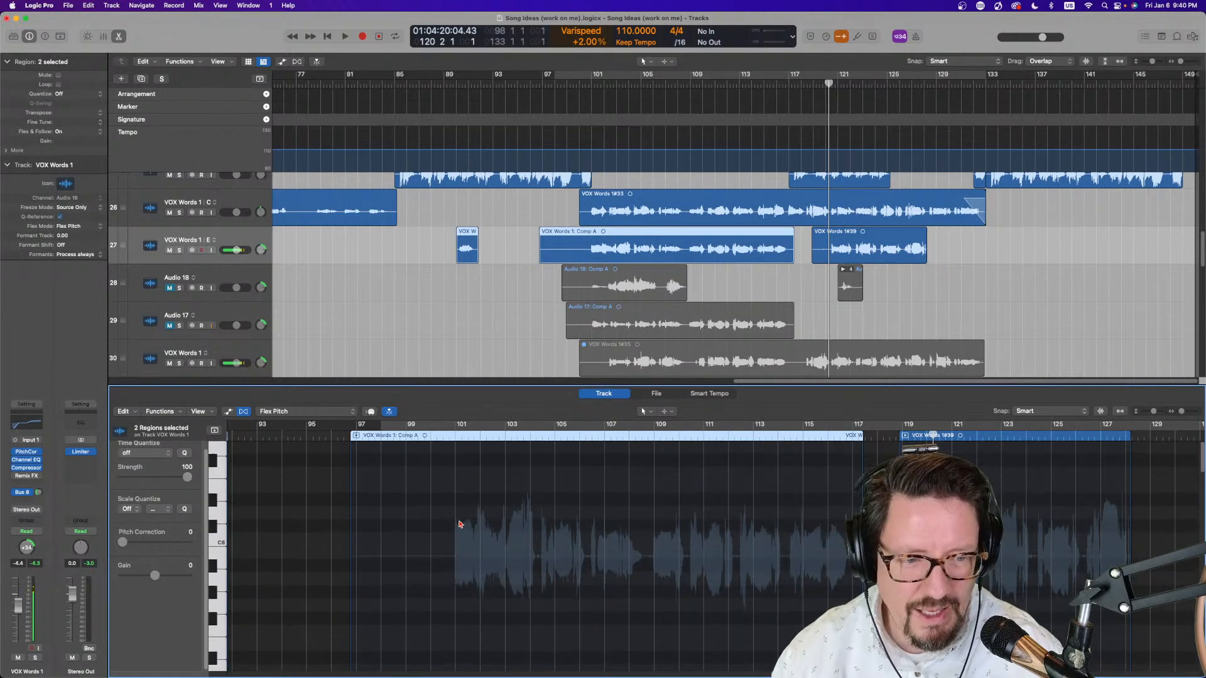
scroll(460, 523, "up", 8)
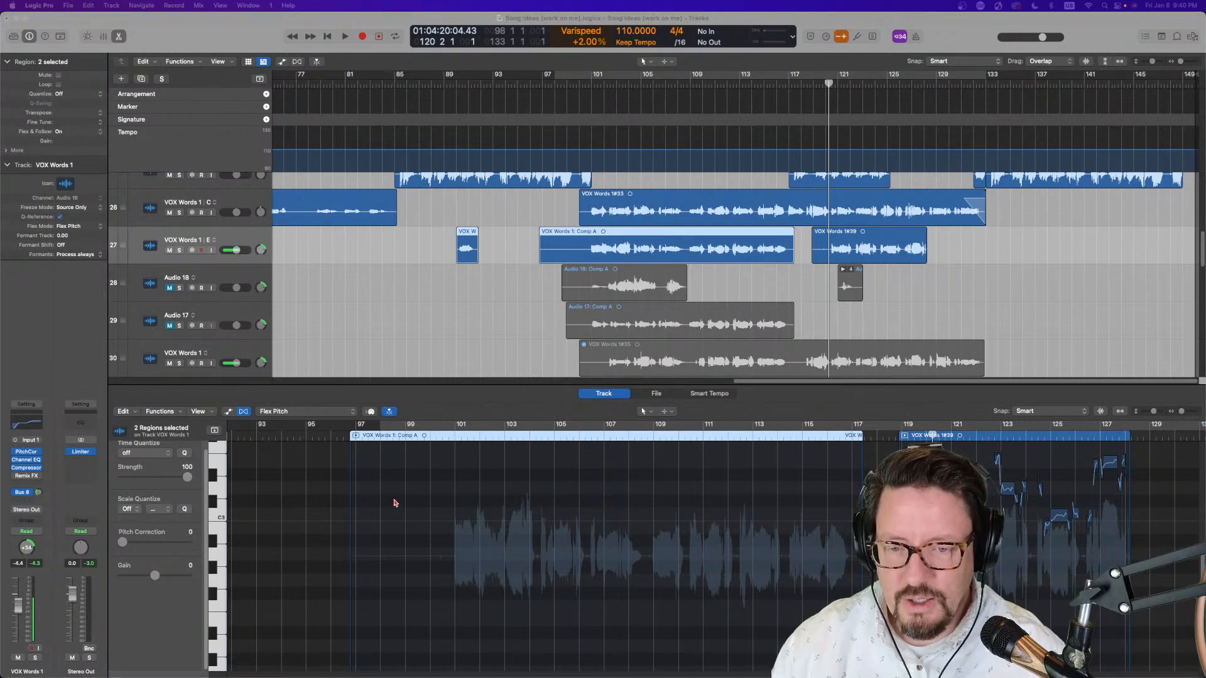
Place the playhead at bar 90 and move the short vocal region on track 27 from bar 90 to bar 92
left_click(444, 86)
left_click(454, 83)
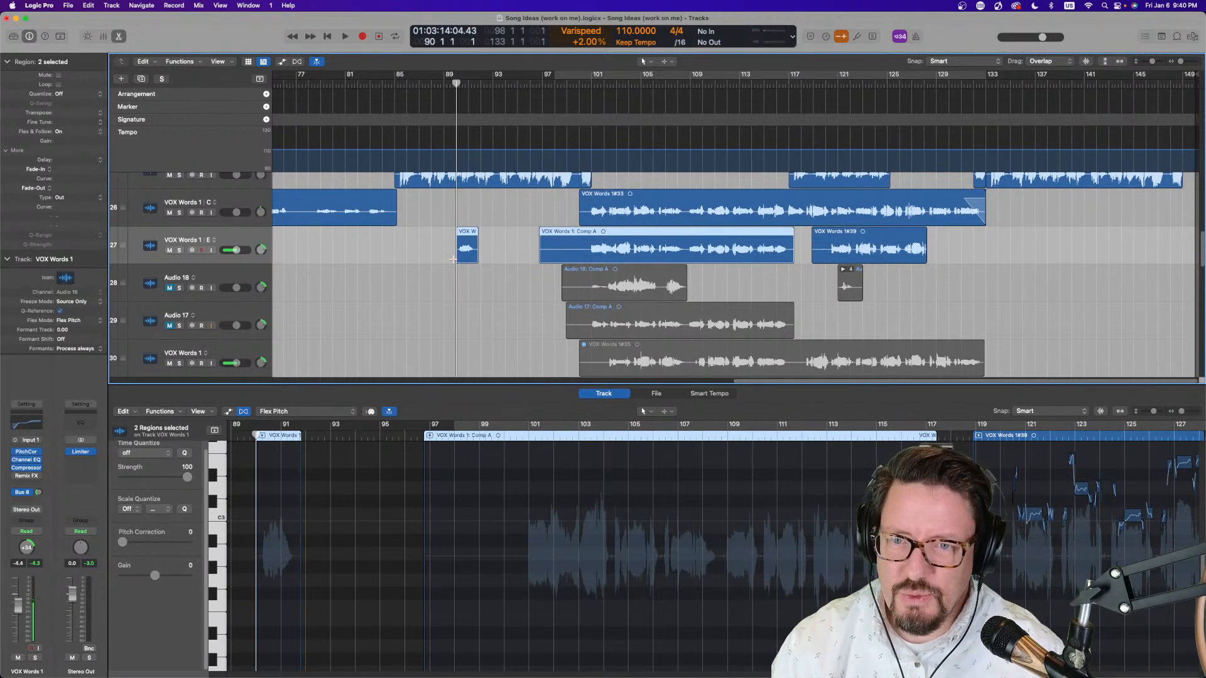
left_click(468, 233)
left_click_drag(468, 234, 491, 234)
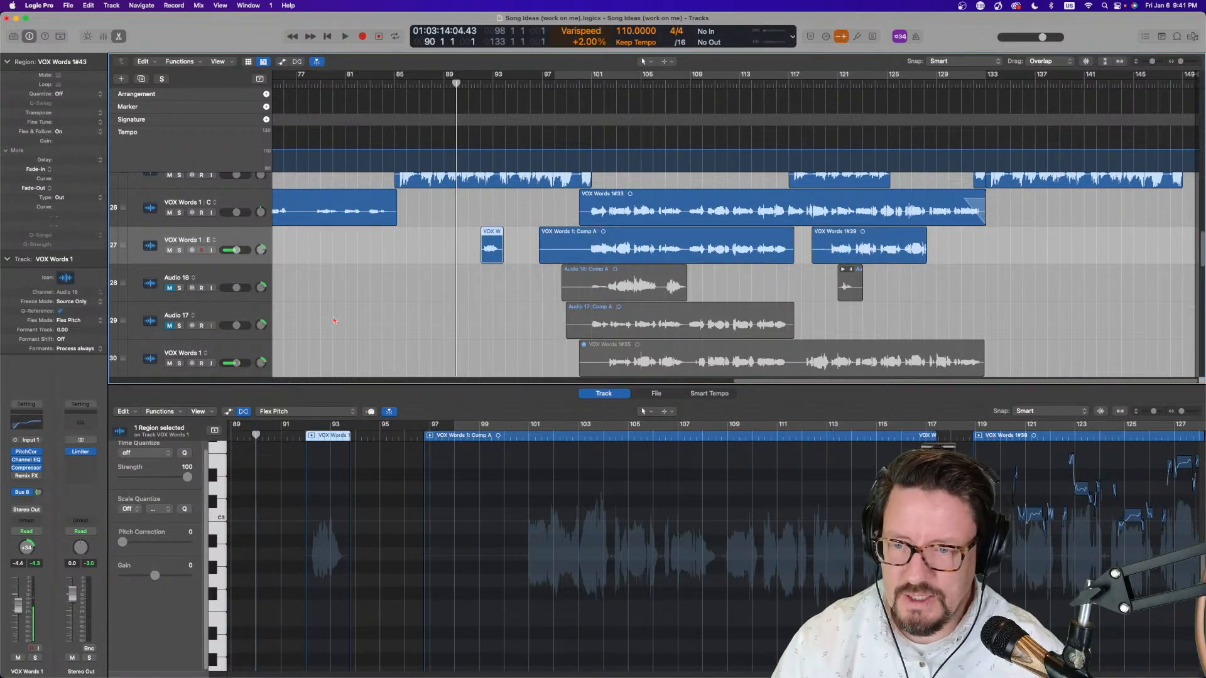
Search the Flex Pitch editor's octaves for notes in the bar 92 region and compare it with Comp A and VOX Words 1#39
scroll(334, 518, "up", 10)
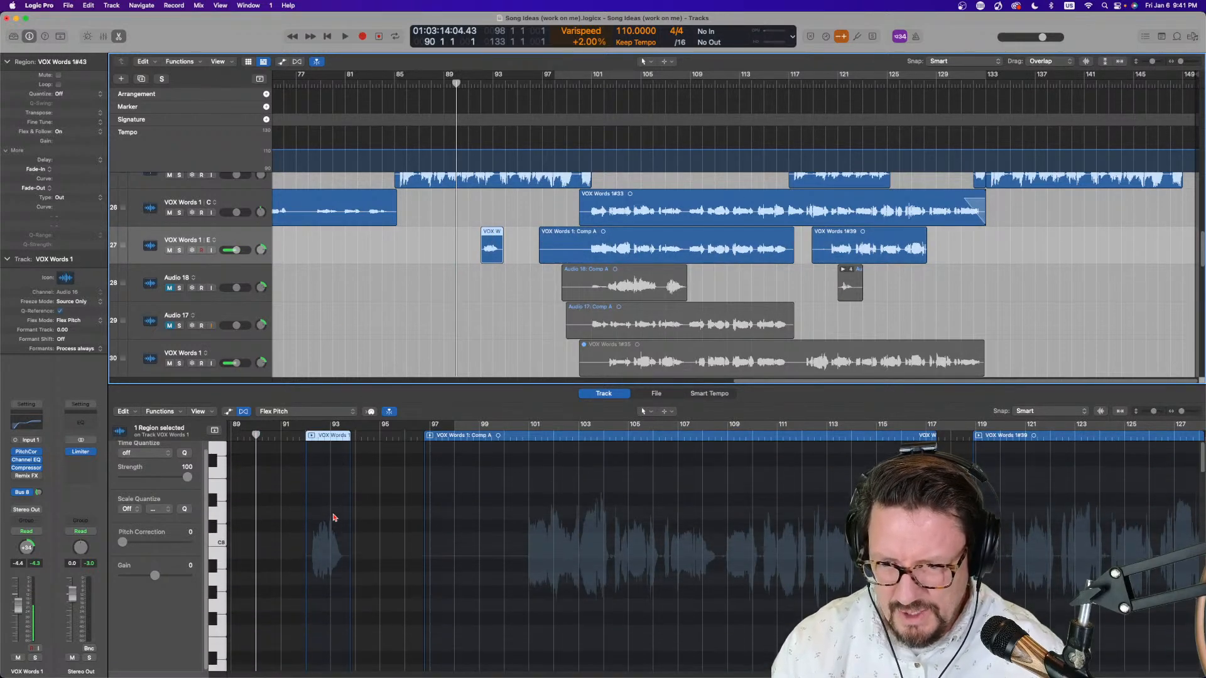
scroll(334, 518, "down", 10)
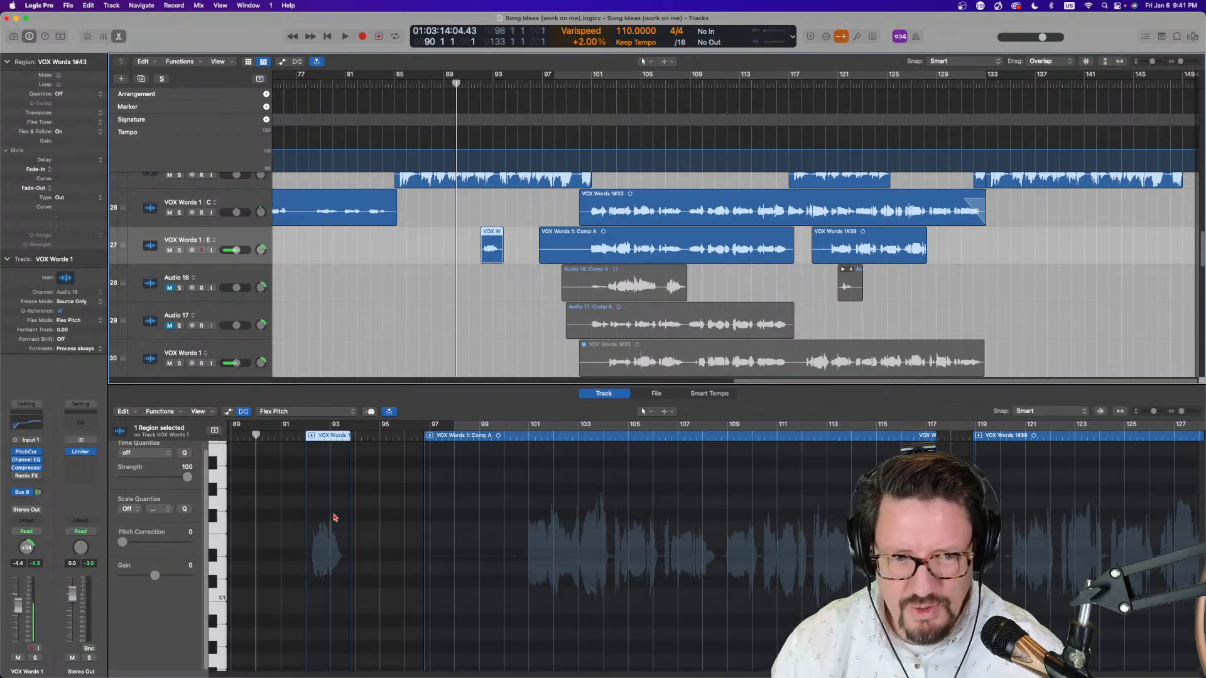
scroll(335, 518, "down", 3)
scroll(590, 515, "right", 6)
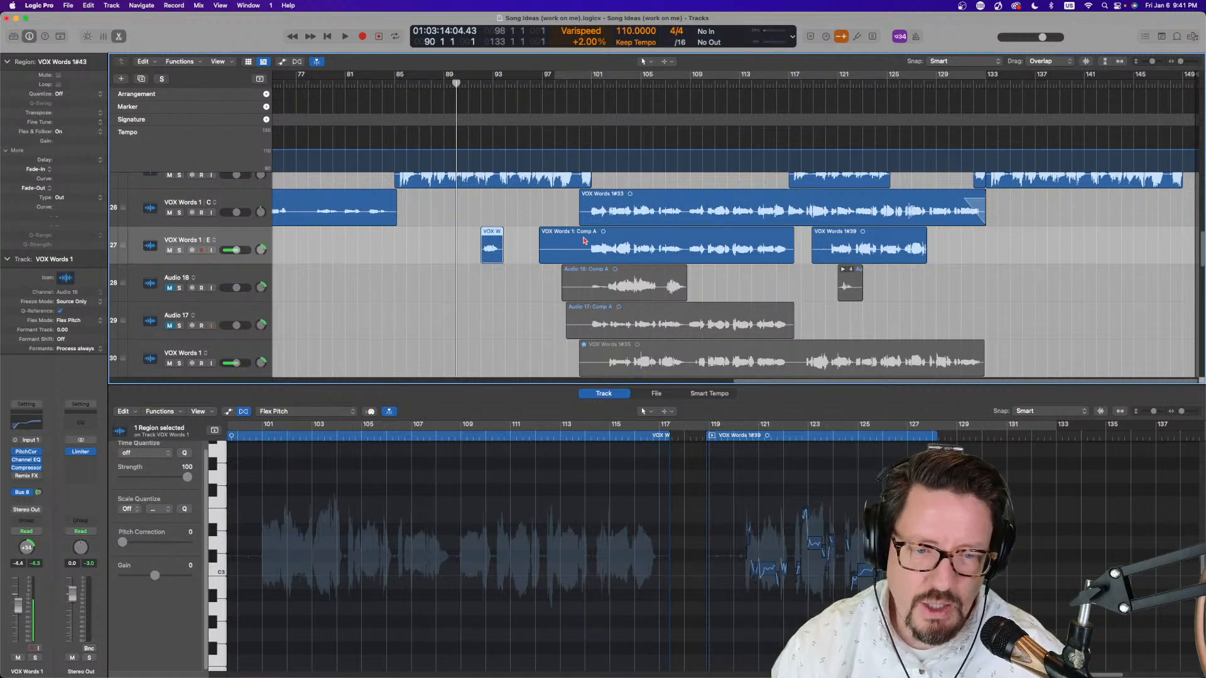
scroll(523, 239, "left", 3)
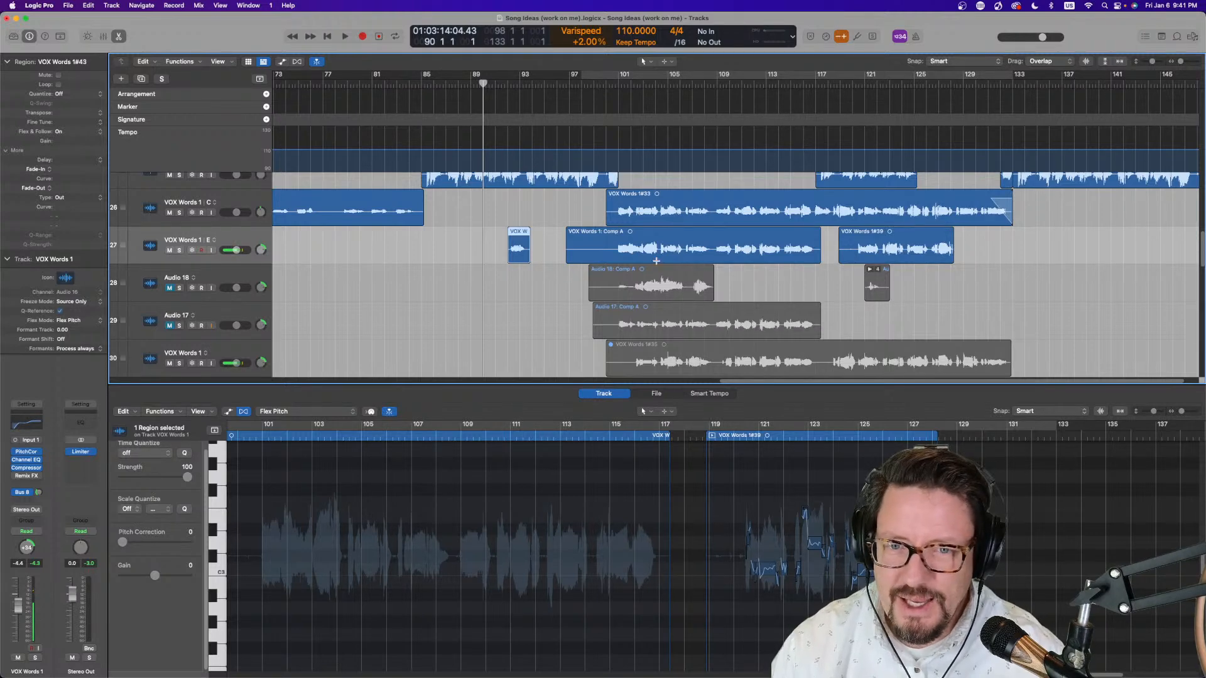
left_click(654, 81)
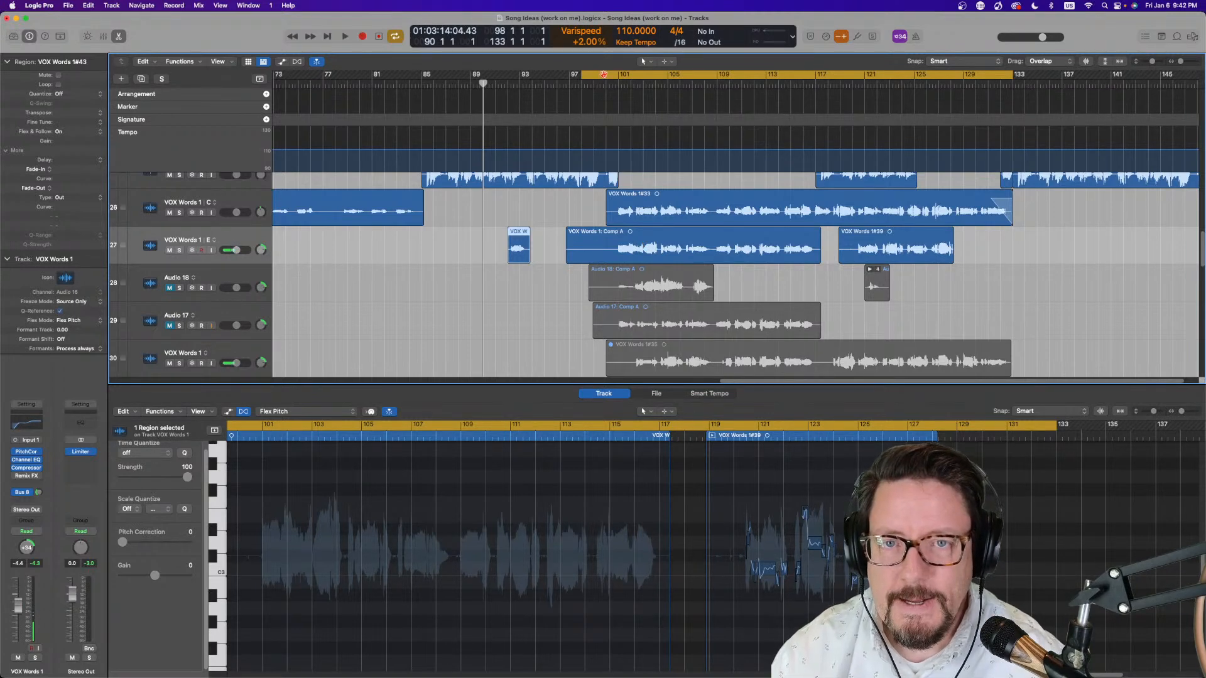
left_click(602, 73)
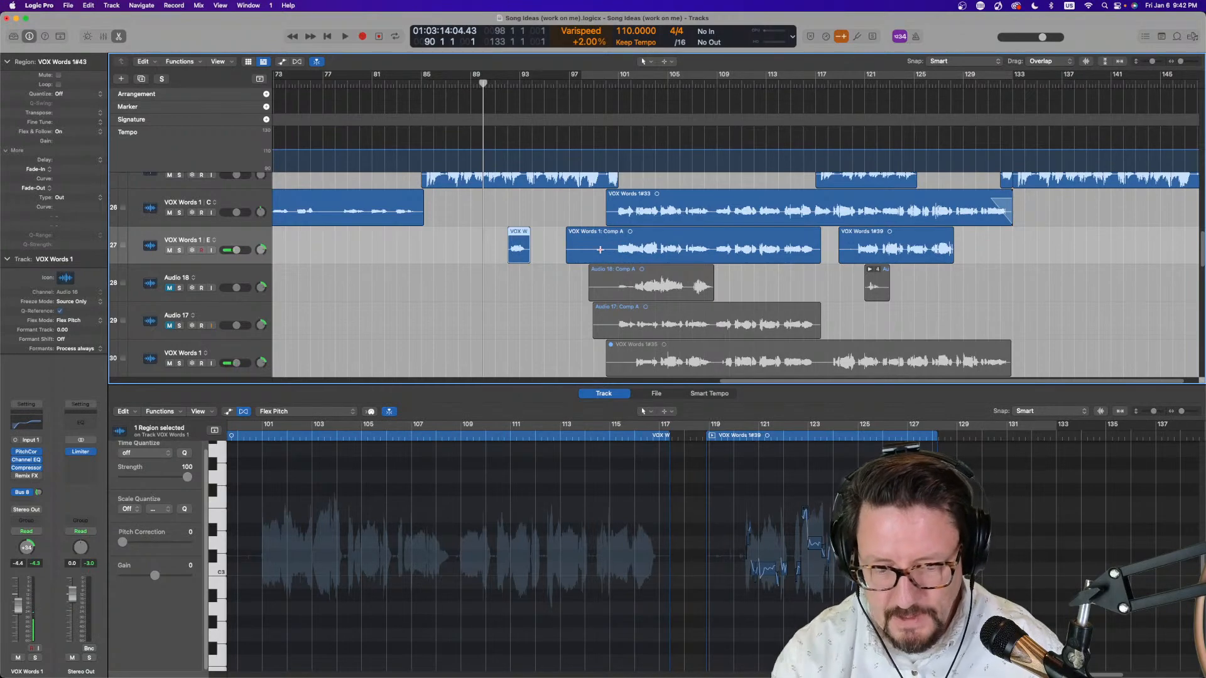
Switch track 27 to its track alternative A
scroll(597, 303, "up", 2)
scroll(598, 303, "down", 5)
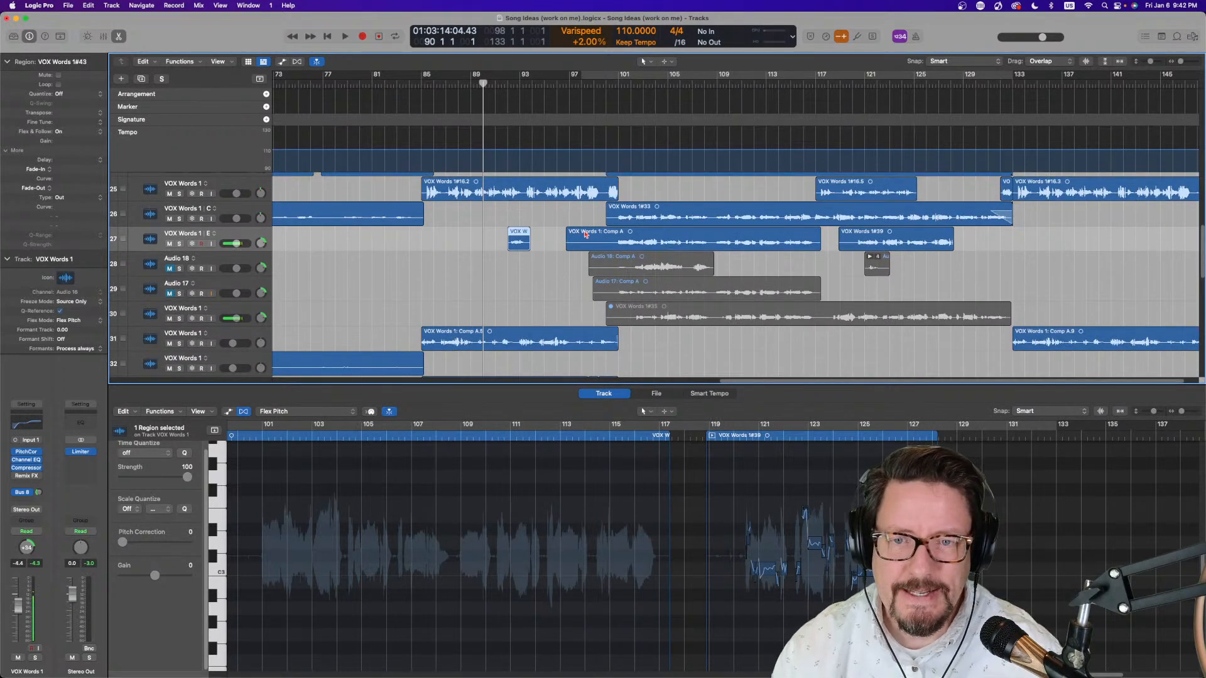
left_click(213, 235)
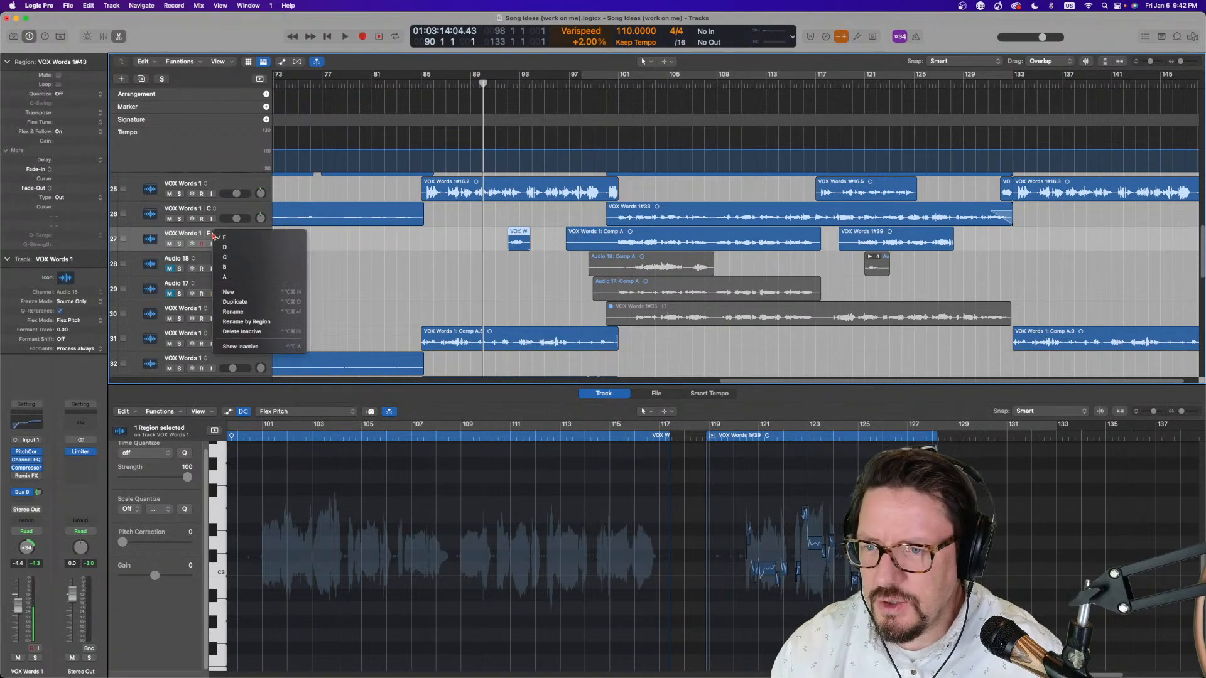
left_click(224, 277)
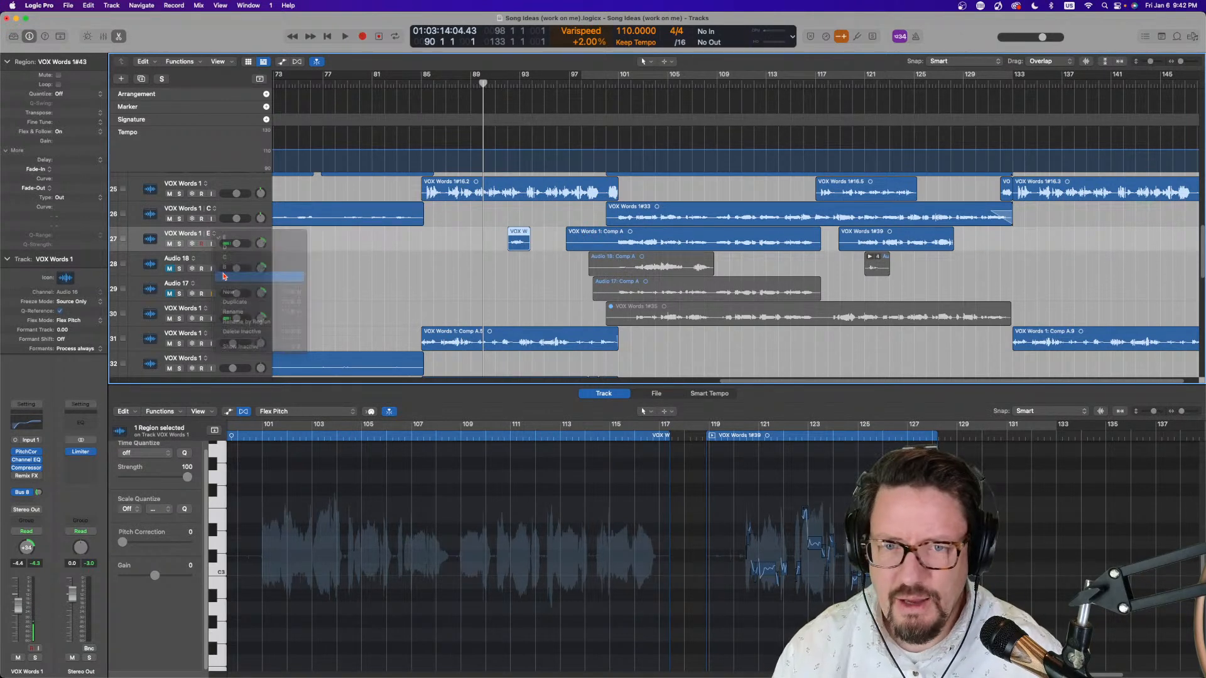
Collapse track 27's Comp A take folder and unpack it to independent tracks
left_click(594, 232)
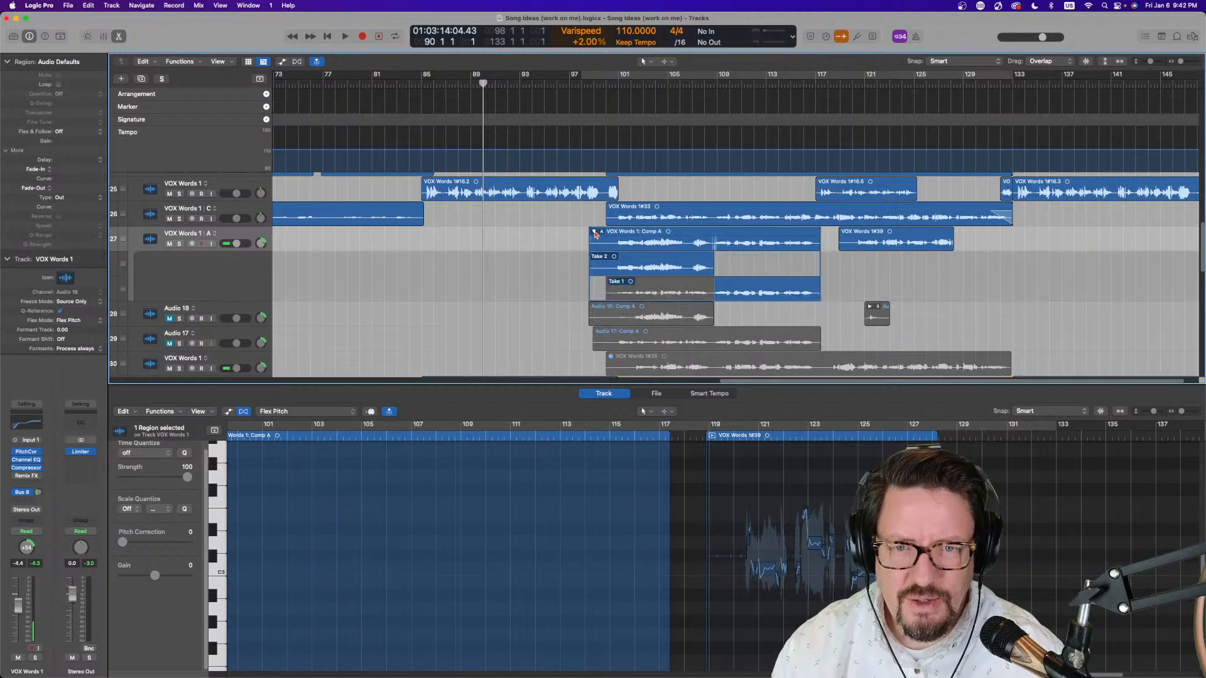
left_click(595, 232)
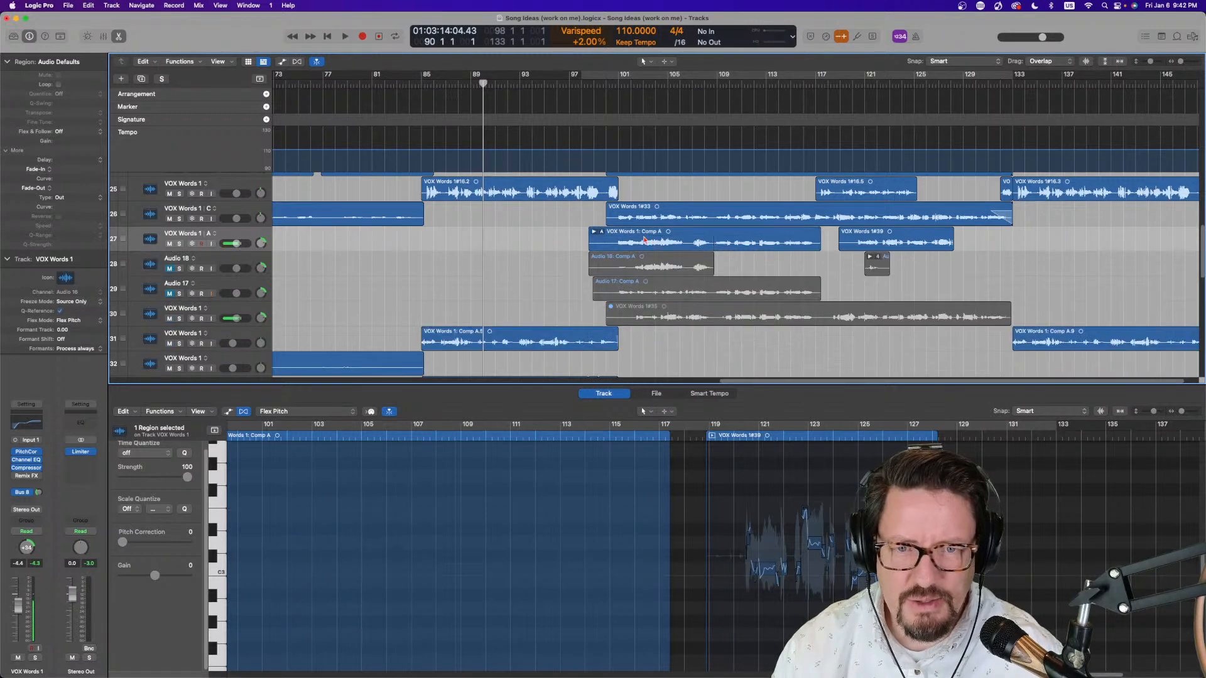
left_click(603, 233)
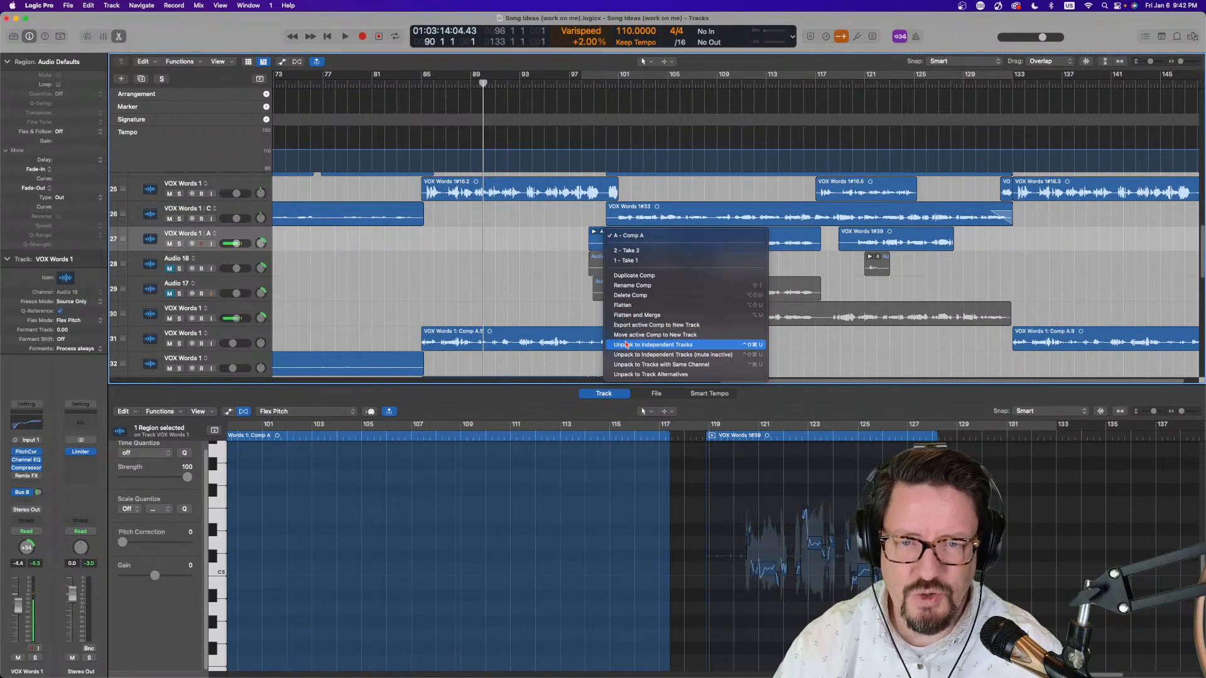
left_click(626, 345)
Select the unpacked Take 2 region on Audio 20, rechoose Flex Pitch as its flex mode, and check the octaves for notes
left_click(634, 261)
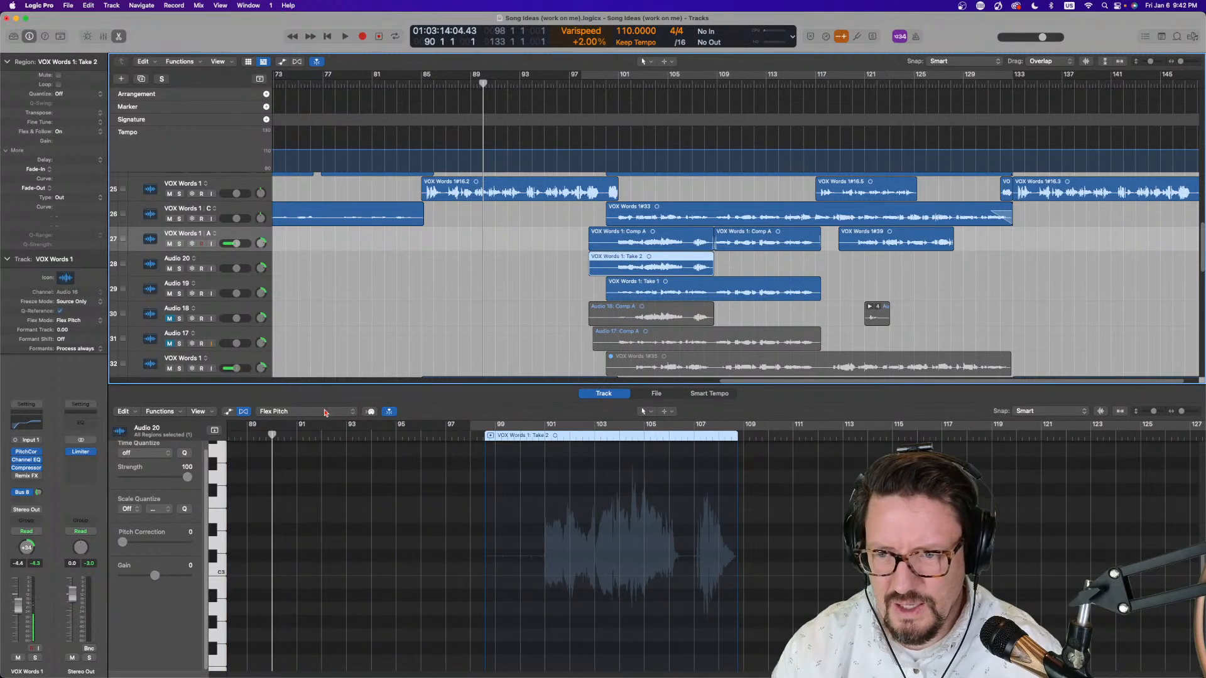
scroll(576, 524, "down", 10)
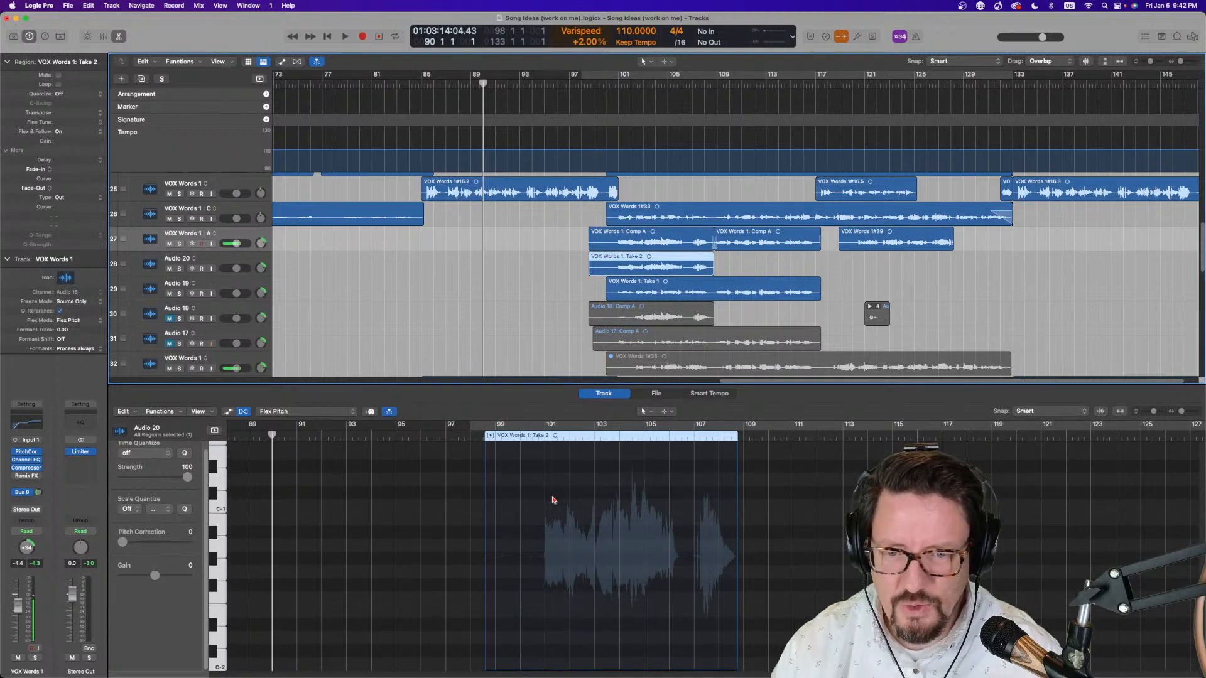
left_click(285, 413)
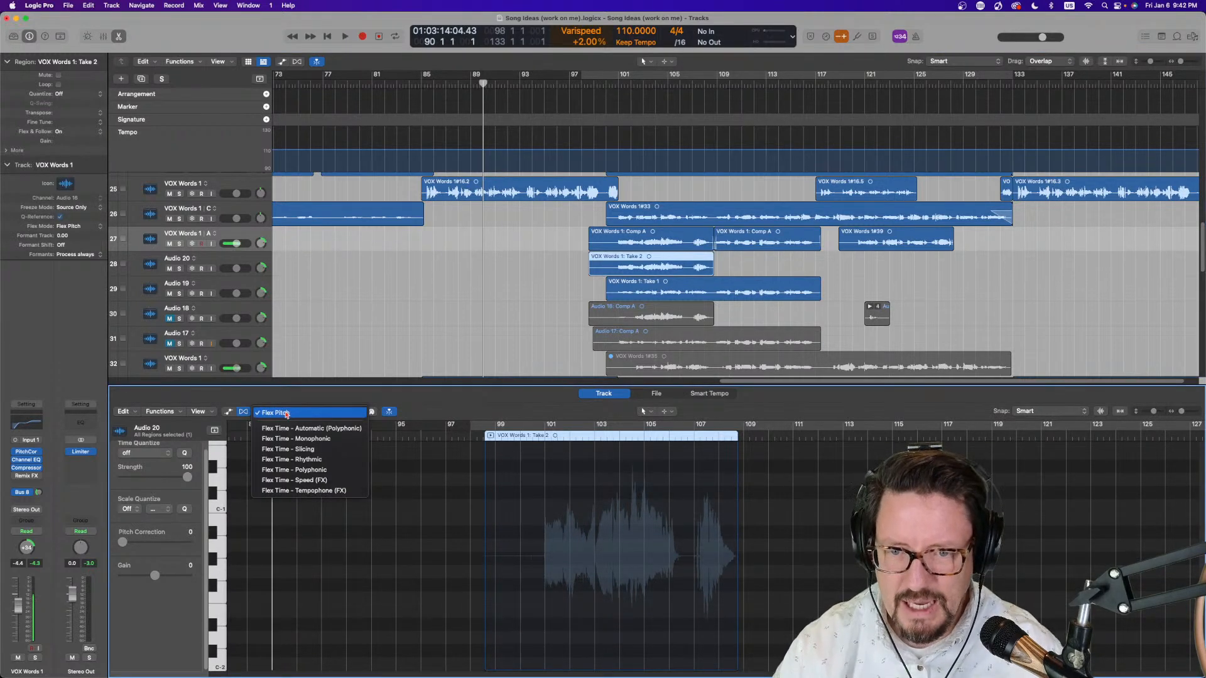
left_click(285, 413)
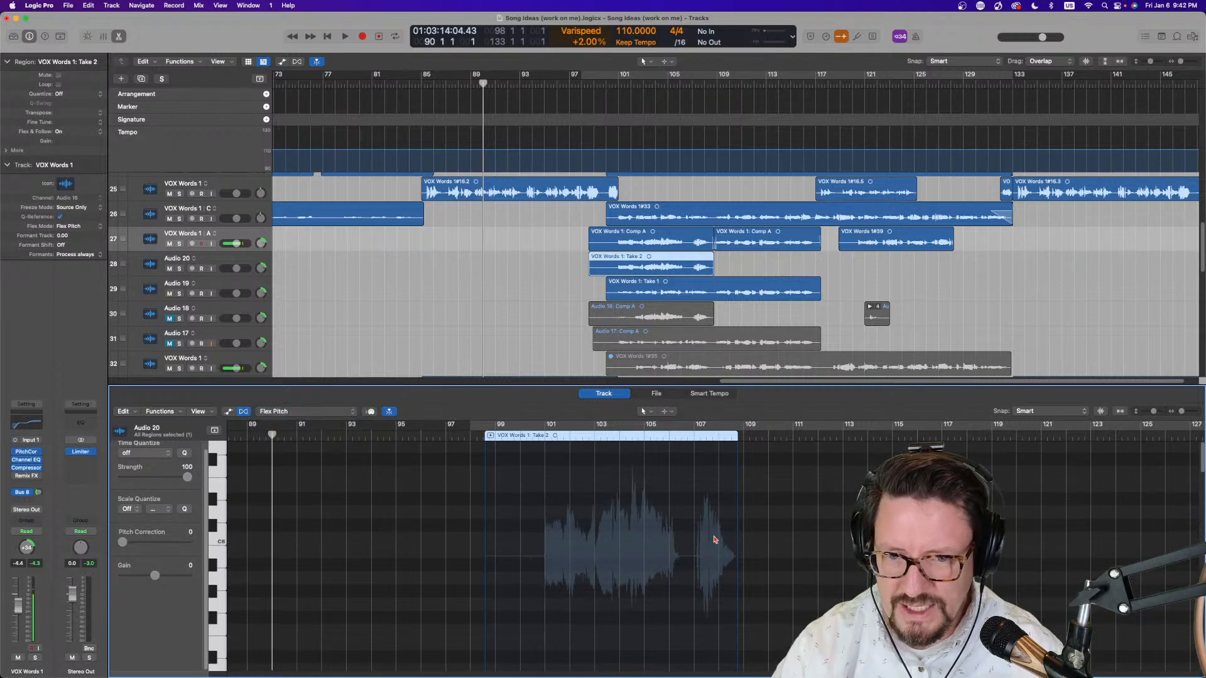
scroll(638, 539, "up", 15)
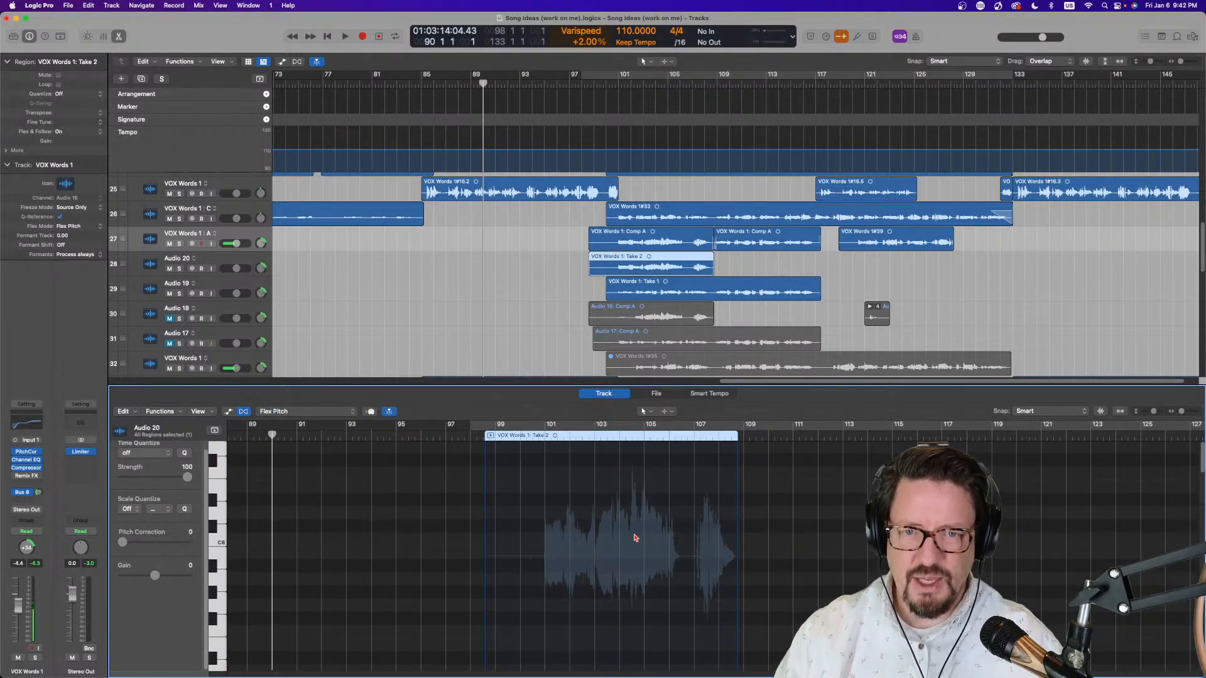
Record a short pass on the Audio 20 track from bar 97 to bar 100, overlapping the start of Take 2, and disarm the track
left_click(574, 85)
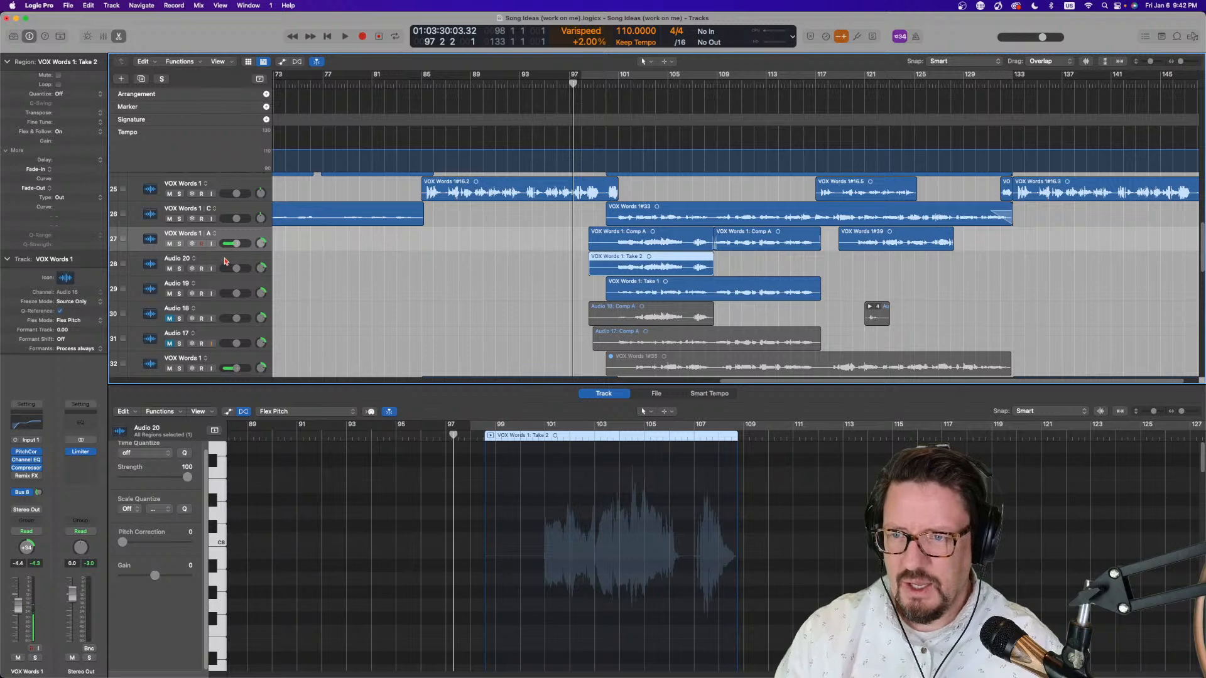
left_click(212, 268)
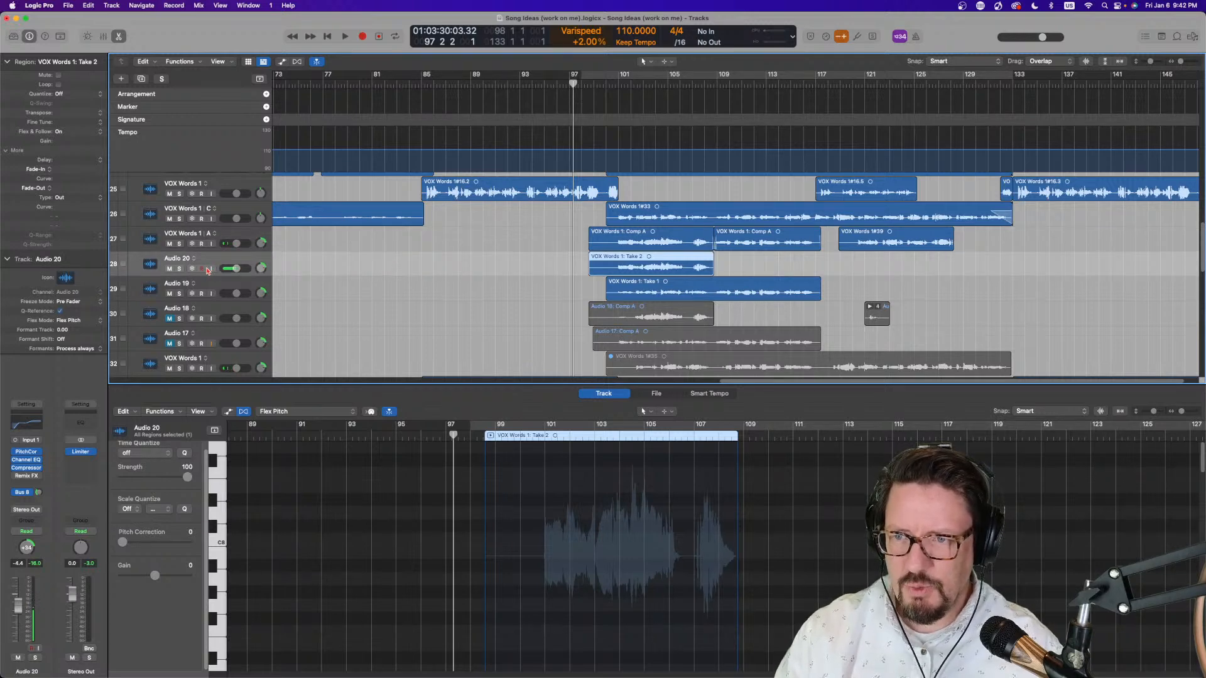
left_click(212, 269)
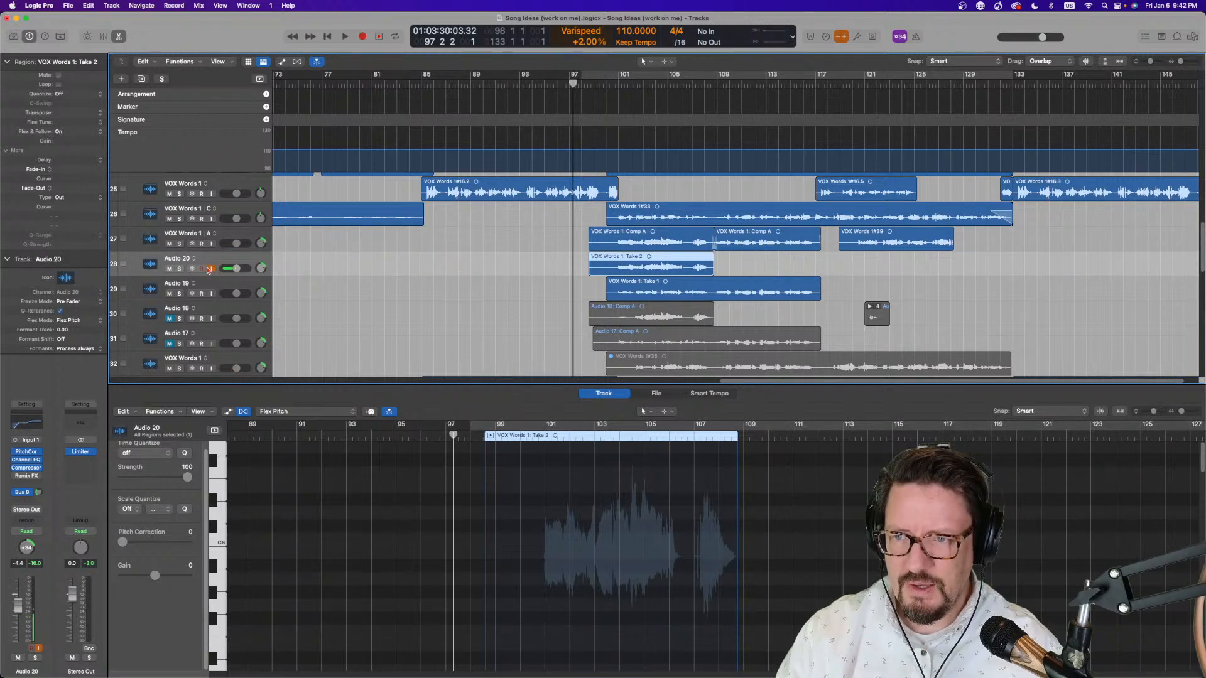
left_click(363, 36)
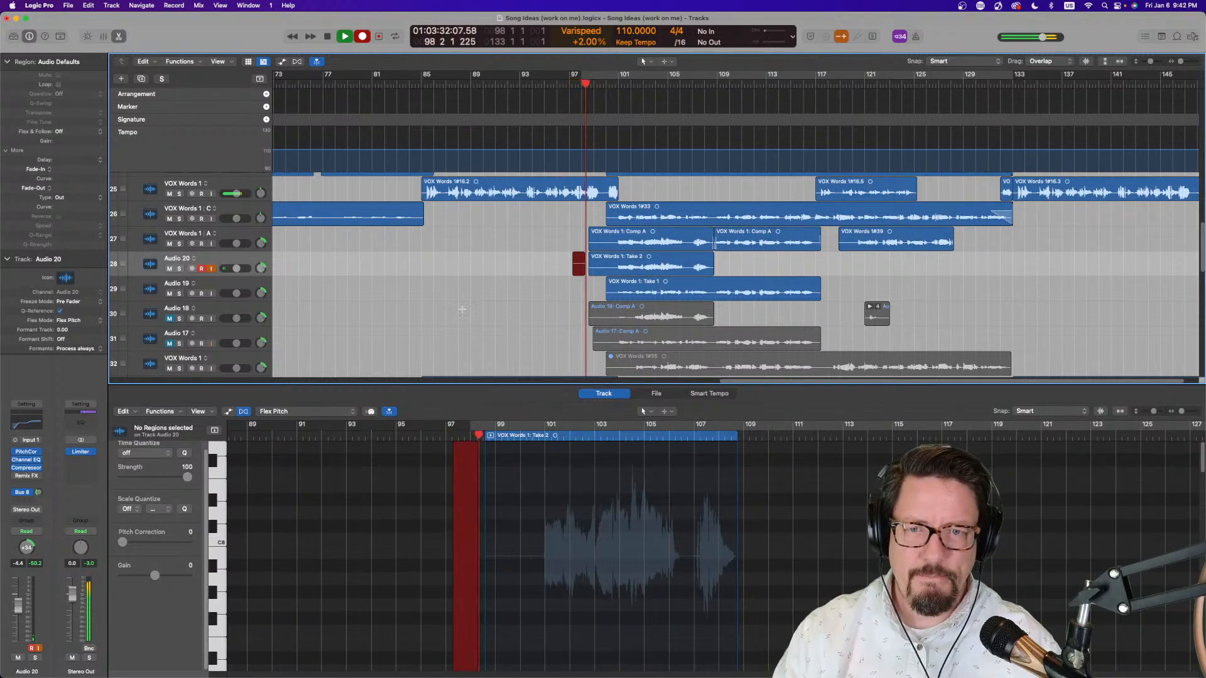
left_click(328, 36)
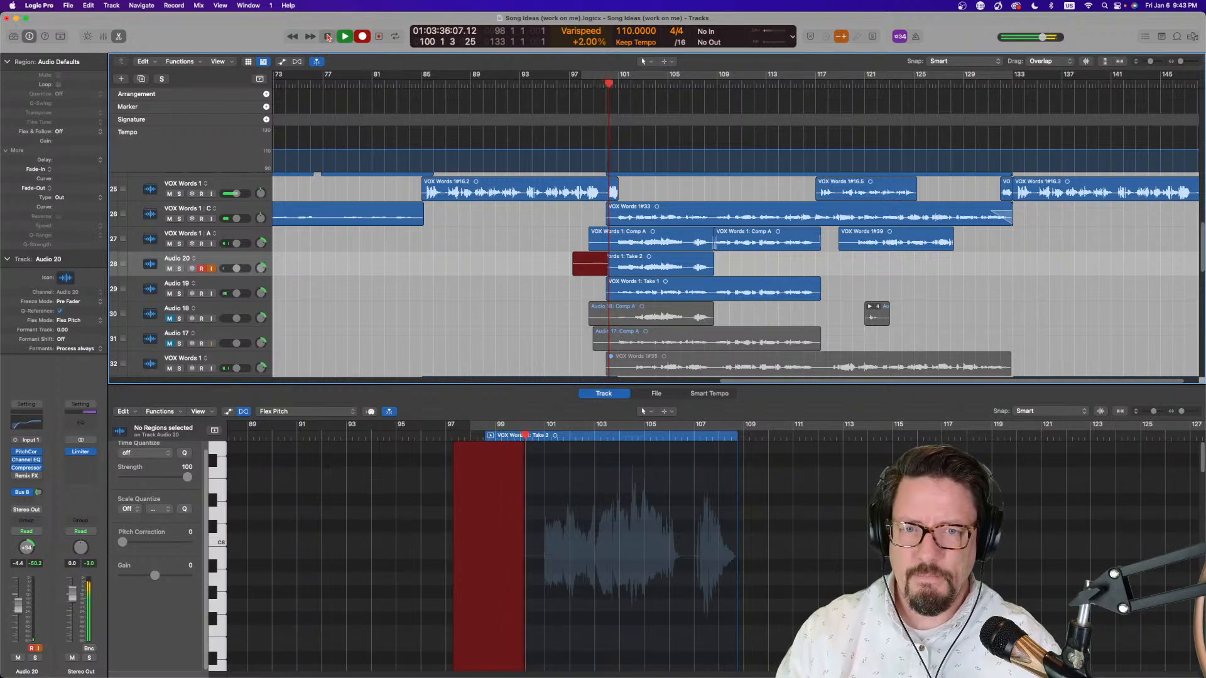
left_click(202, 269)
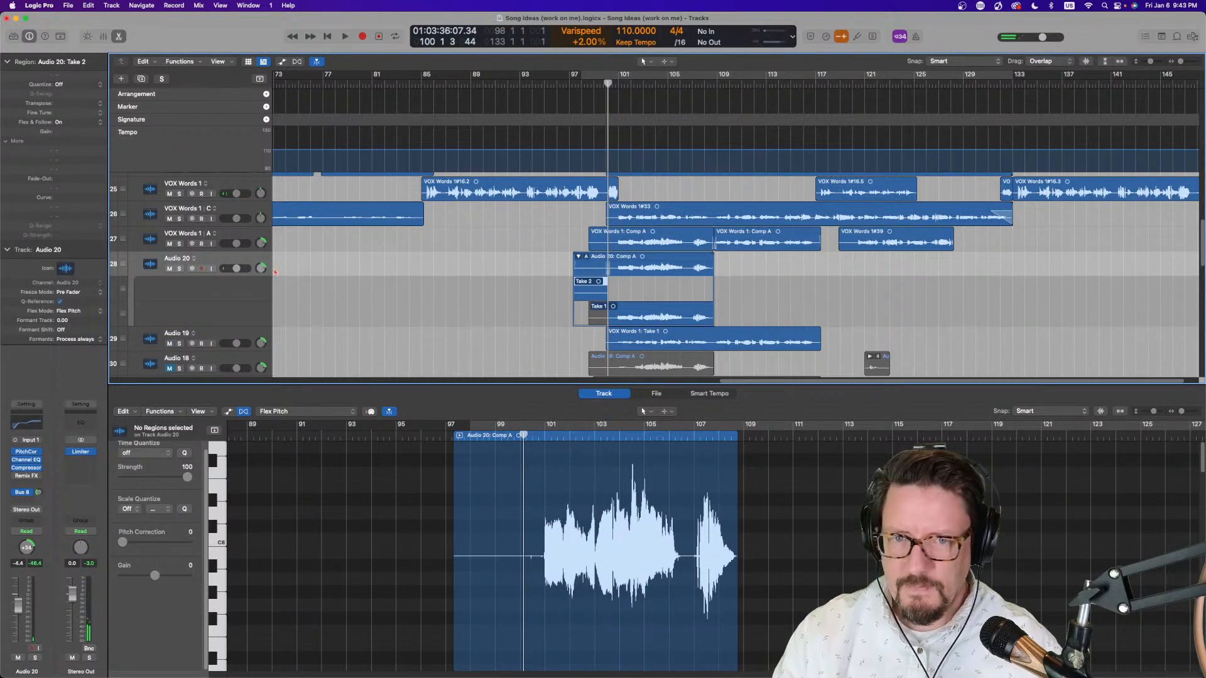
Flatten and merge Audio 20's new Comp A take folder and set the flex mode to Flex Pitch
left_click(587, 256)
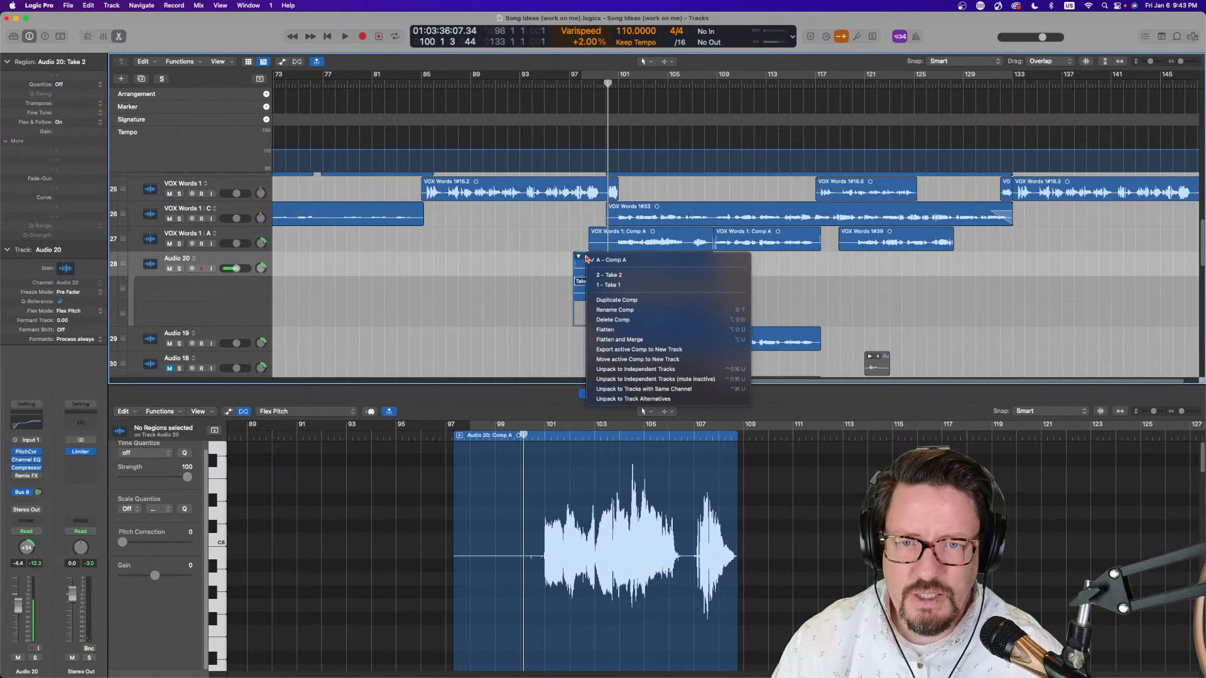
left_click(612, 339)
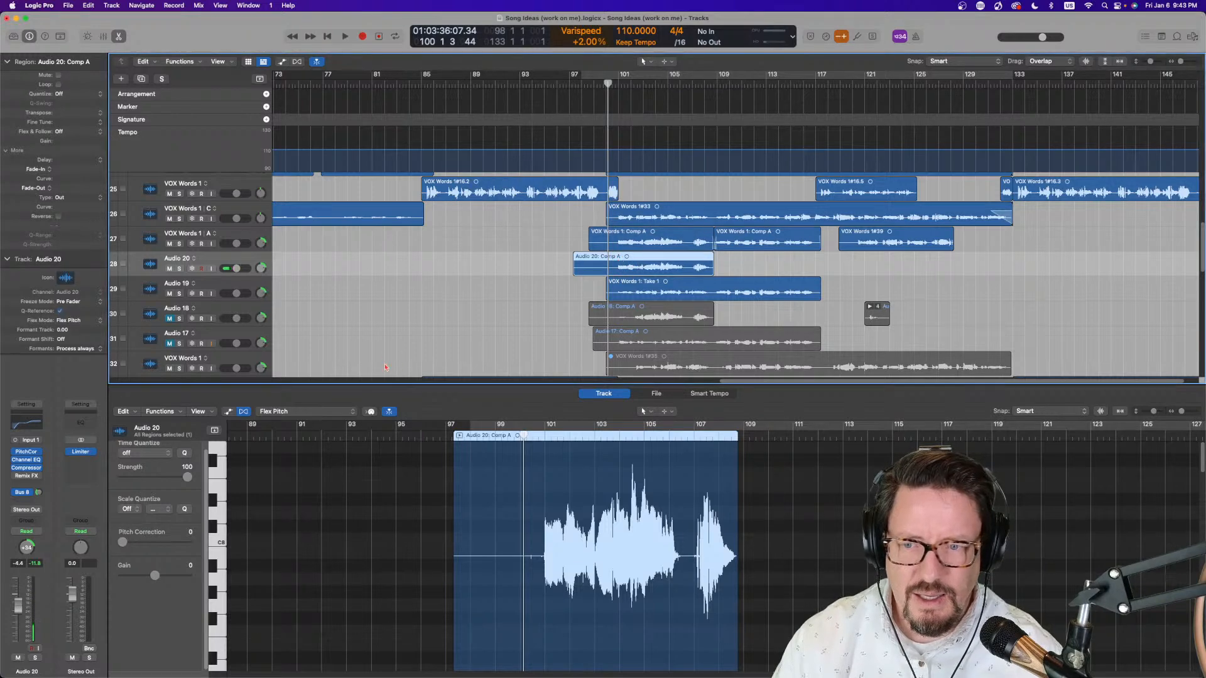
left_click(322, 409)
left_click(283, 413)
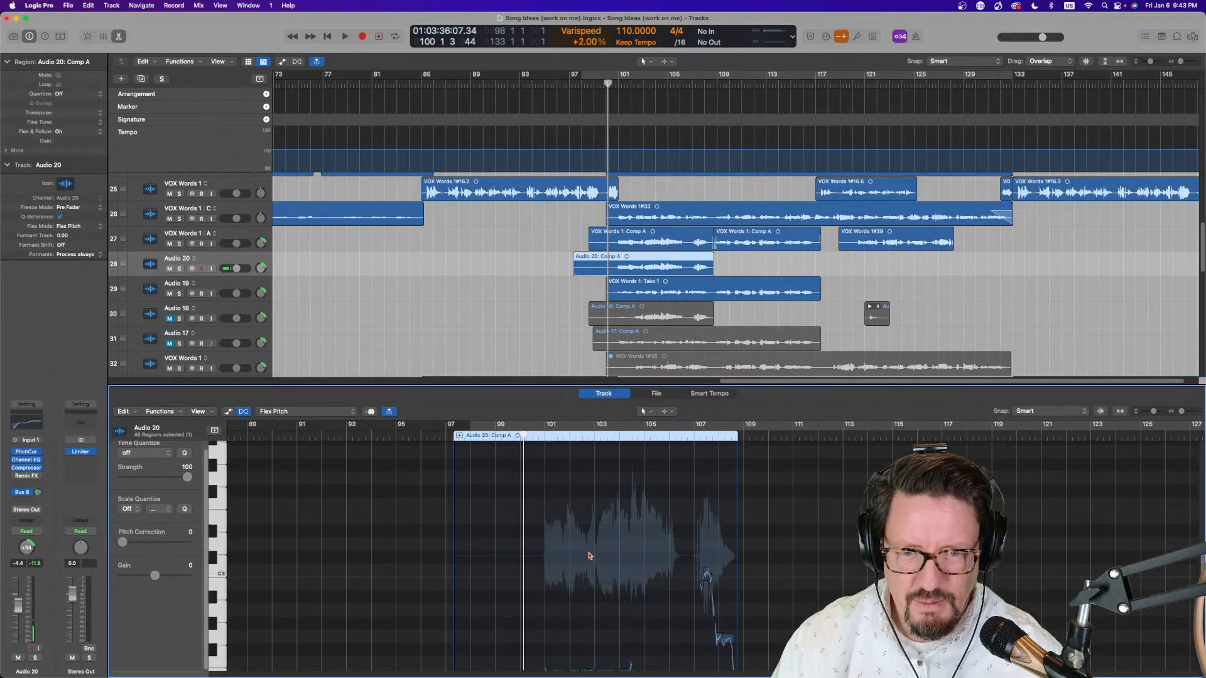
Examine the merged region's notes in the Flex Pitch editor, solo Audio 20, and play the phrase from just before bar 101
scroll(589, 555, "up", 3)
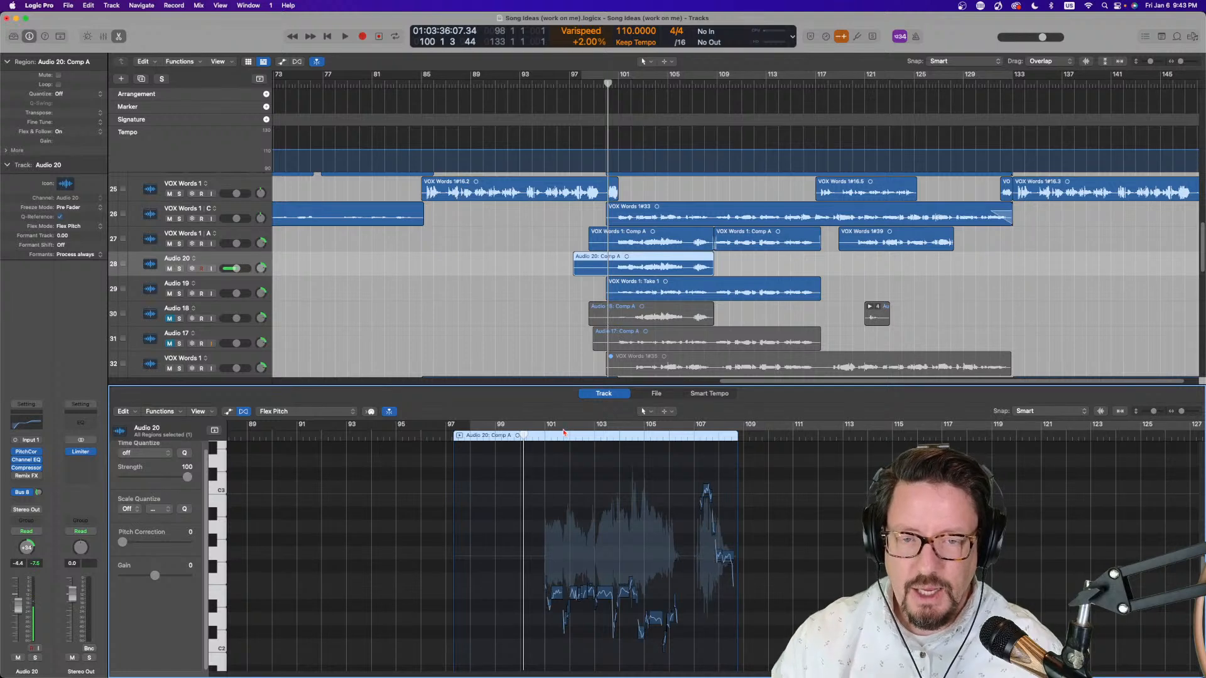
scroll(572, 522, "down", 3)
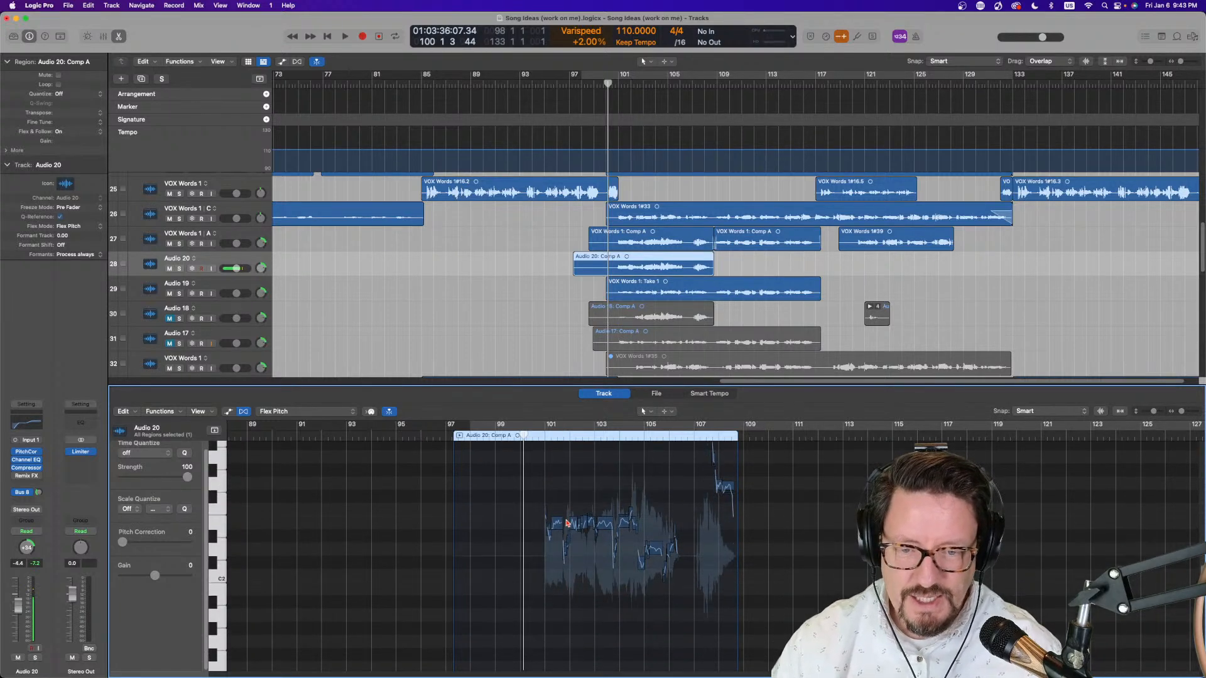
scroll(576, 521, "up", 10)
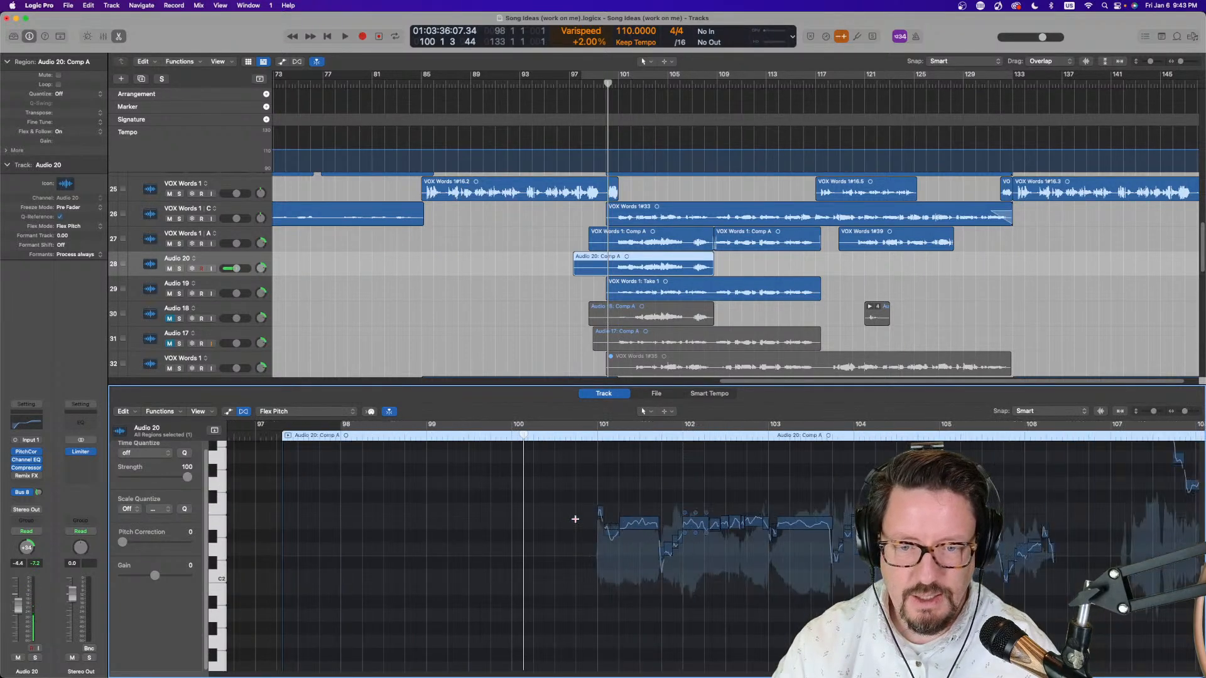
scroll(578, 523, "right", 5)
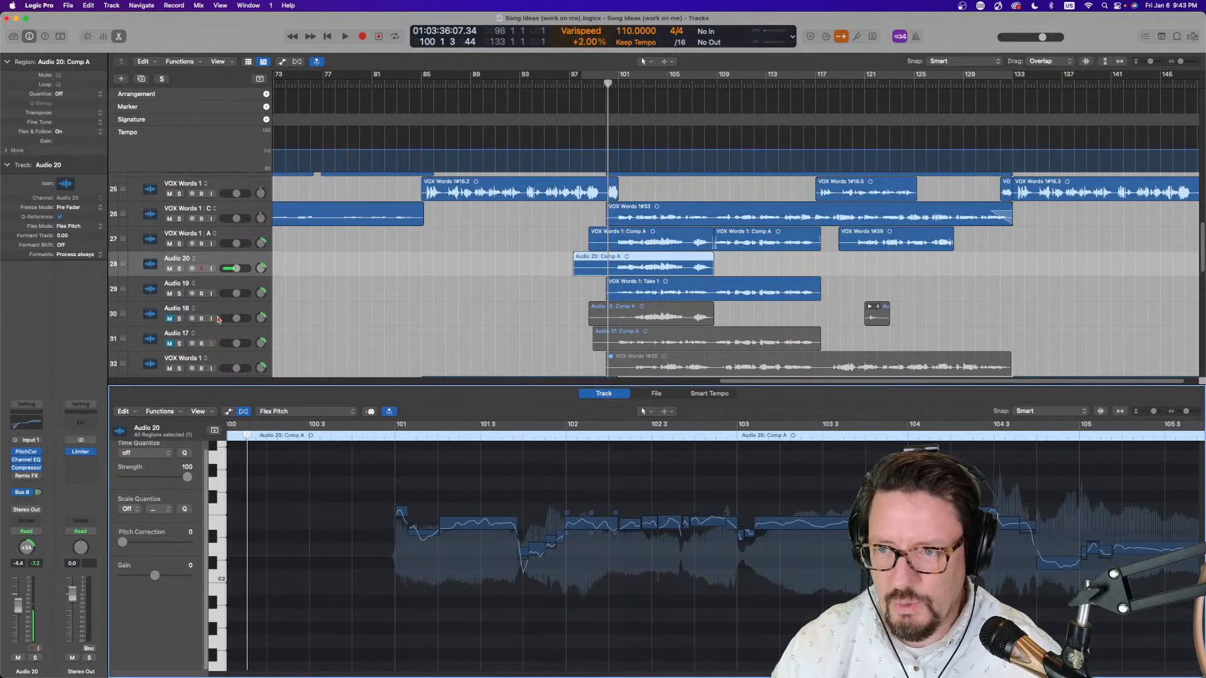
left_click(179, 269)
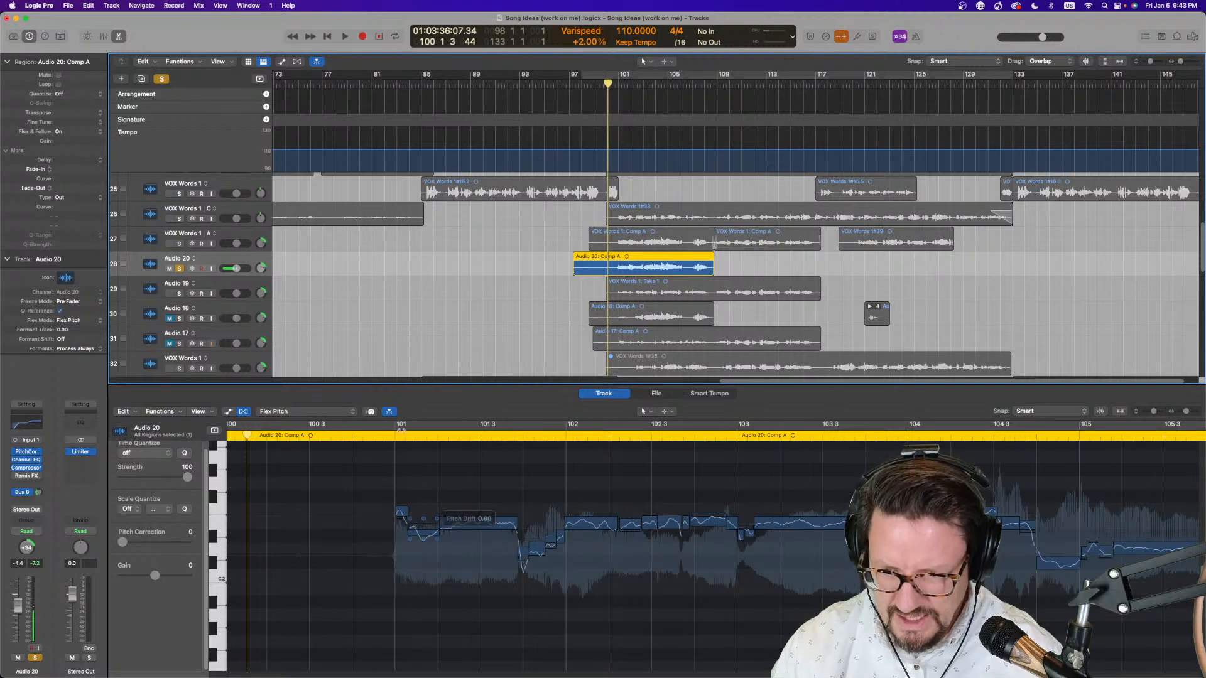
left_click(379, 435)
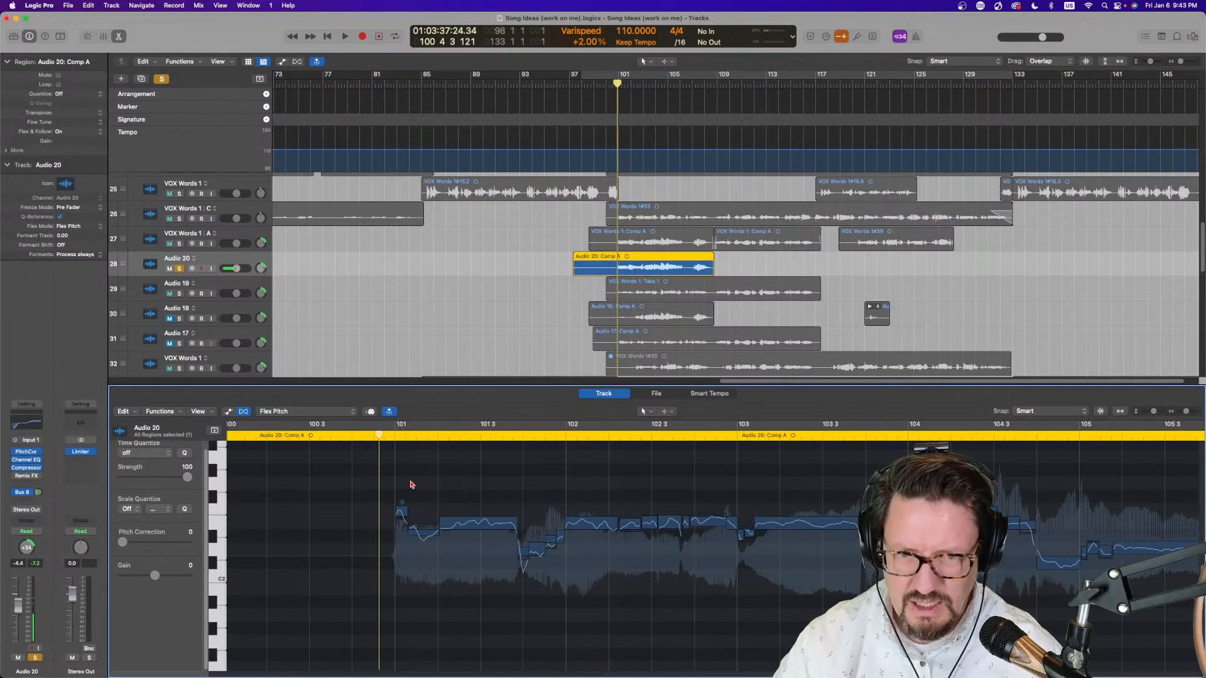
key("space")
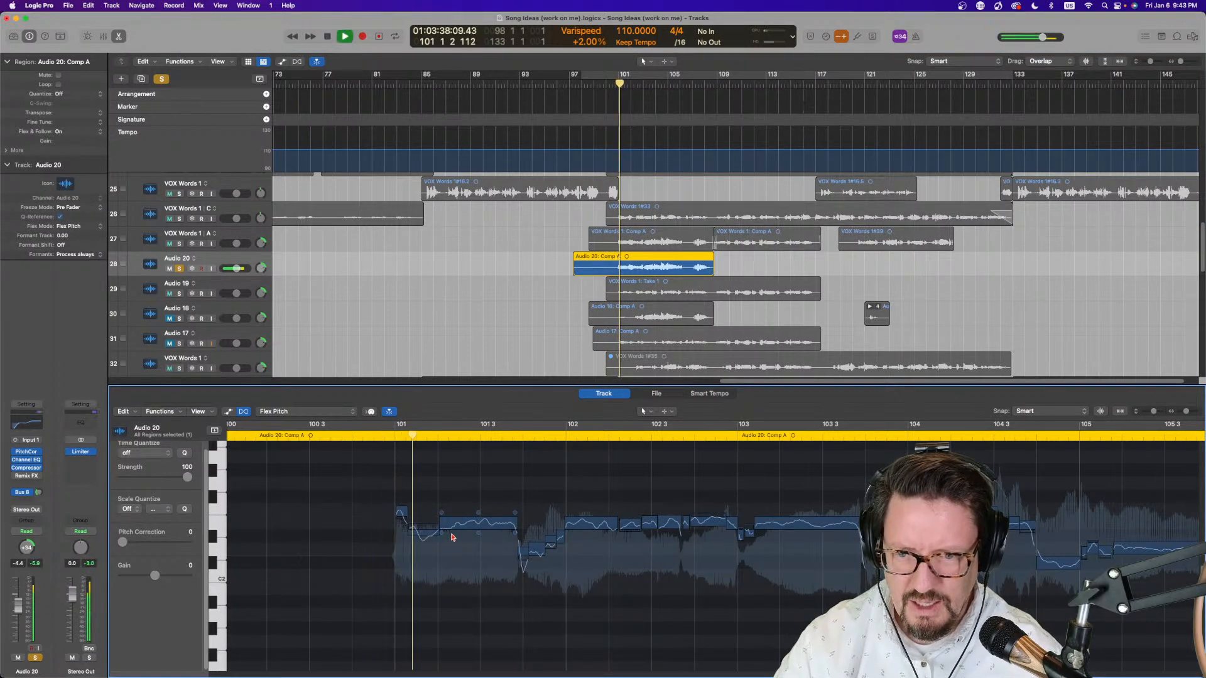
key("space")
Align the first two notes at bar 101 with the third note's pitch, adjust the vibrato of all three, and play the phrase back
left_click(422, 531)
left_click_drag(422, 530, 423, 510)
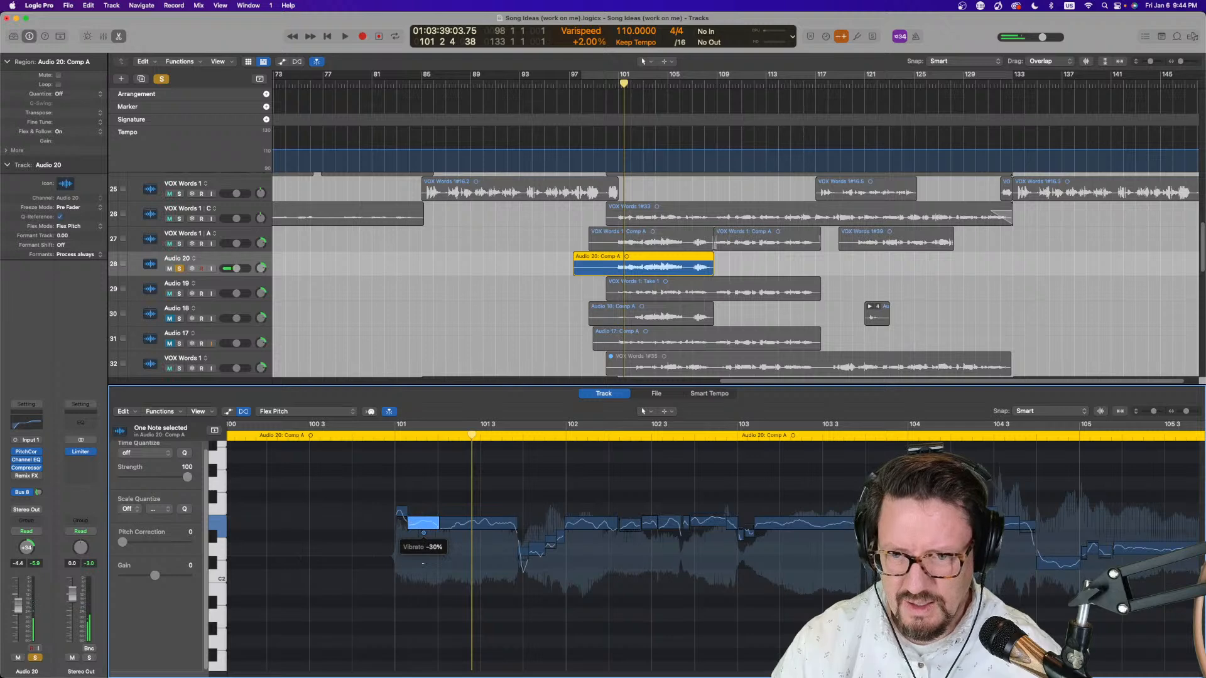
left_click(478, 529)
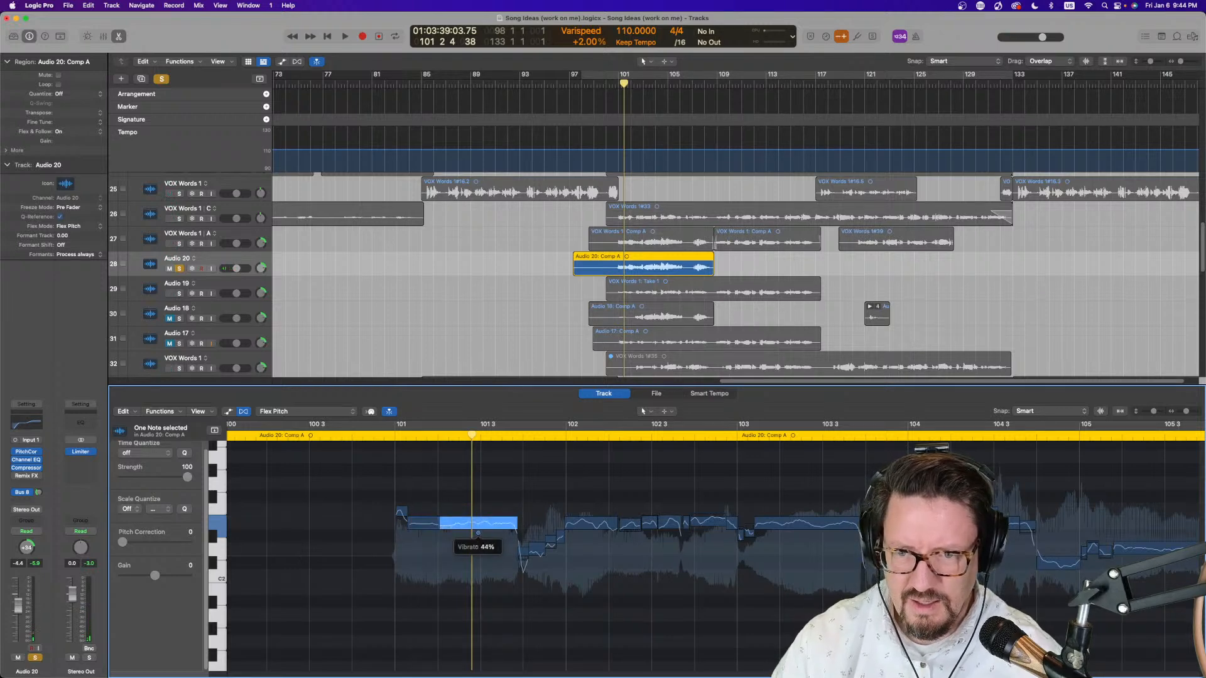
left_click(402, 513)
left_click_drag(401, 513, 402, 521)
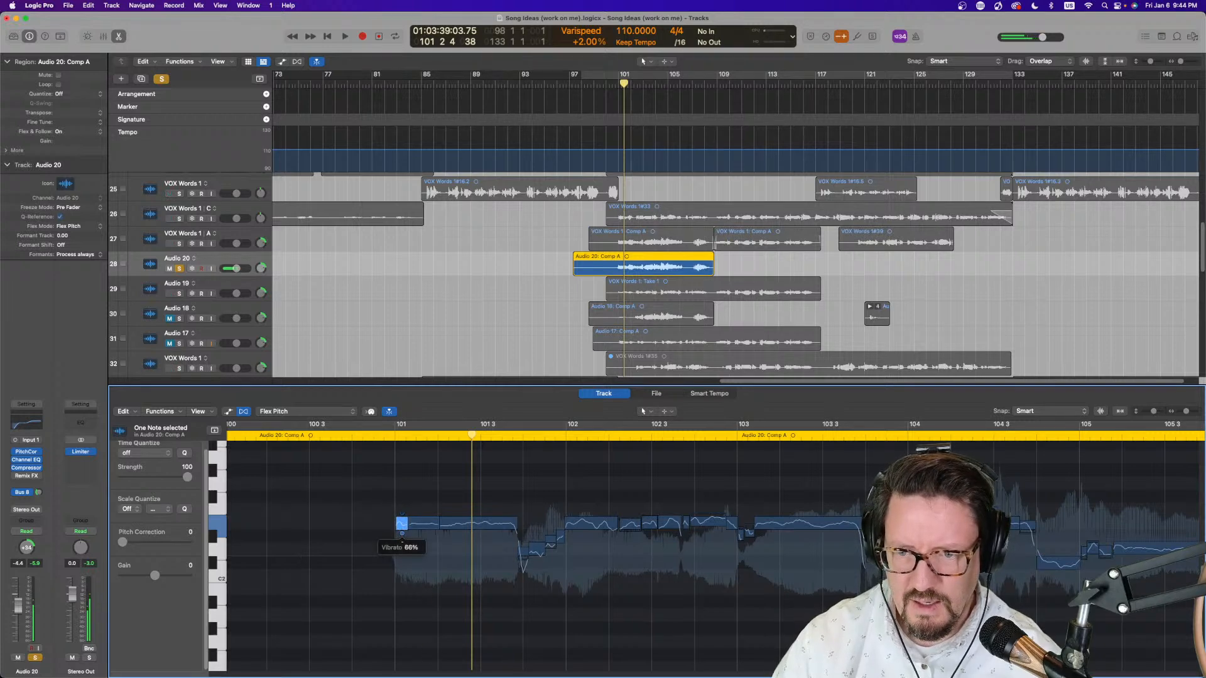
double_click(359, 436)
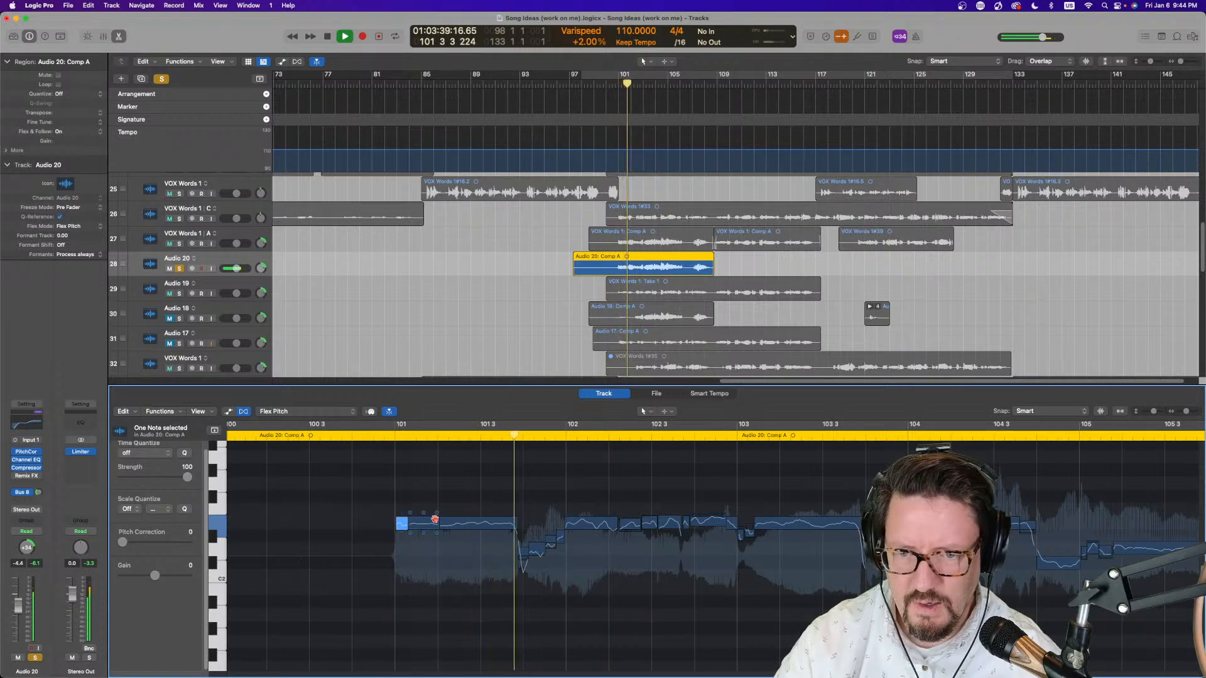
key("space")
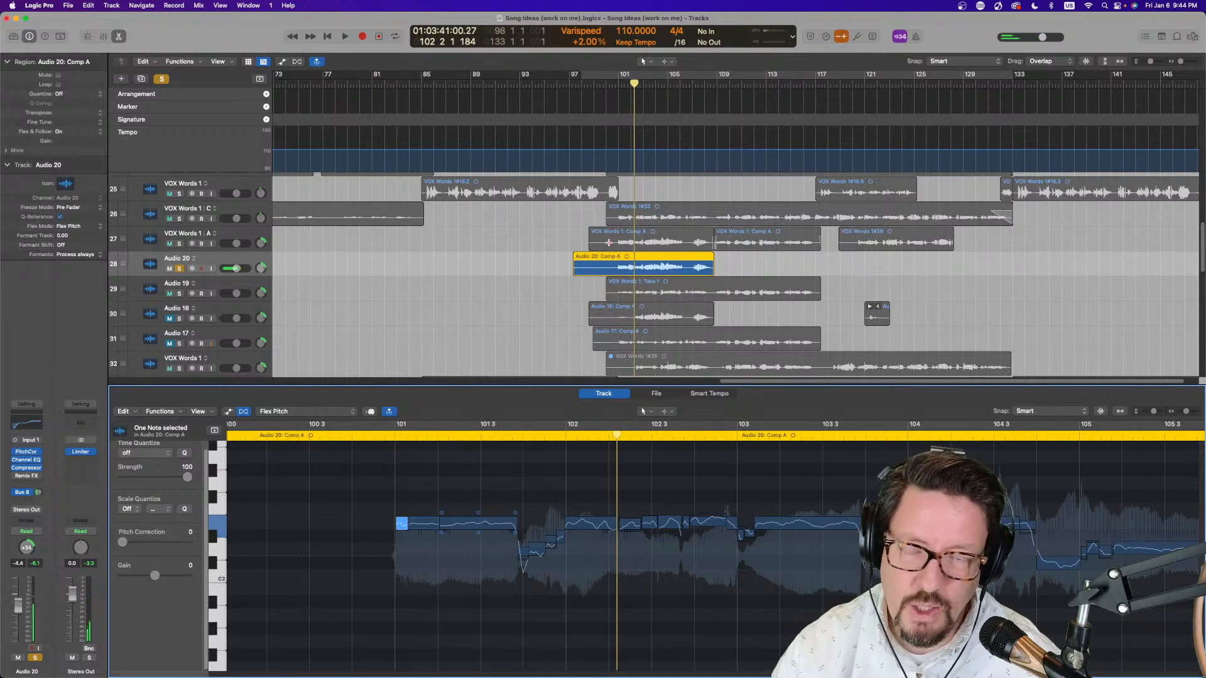
Turn off solo on the Audio 20 track and close the Flex Pitch editor
left_click(182, 268)
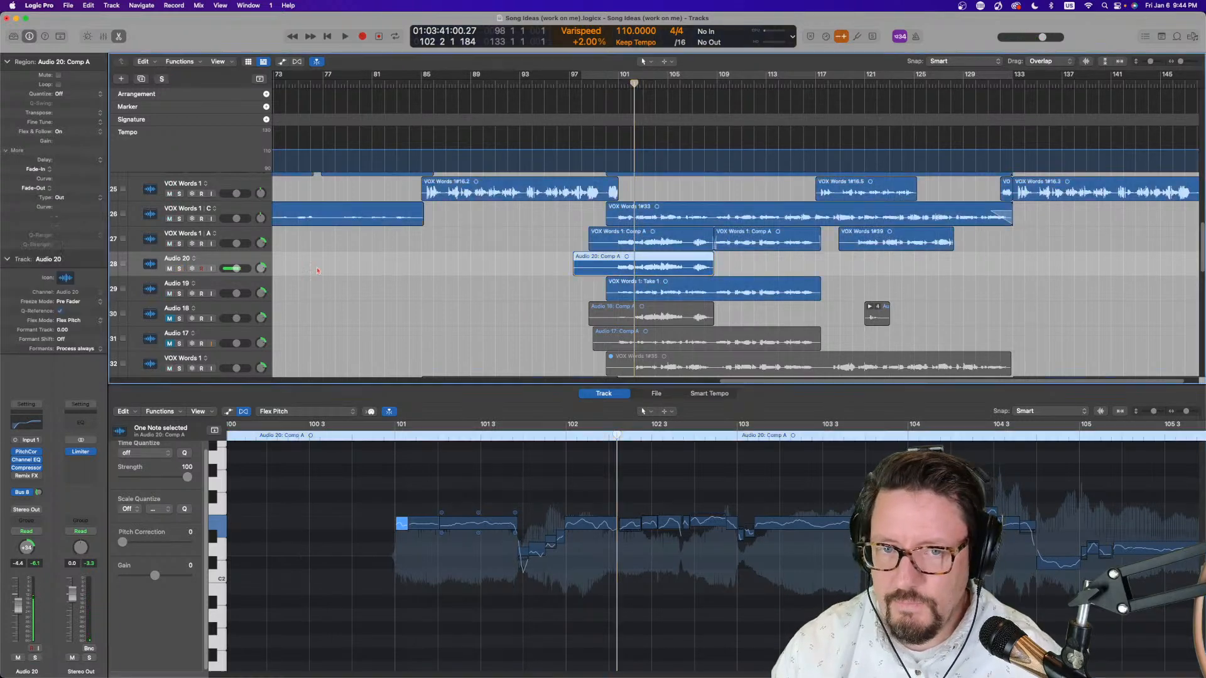
scroll(544, 251, "right", 1)
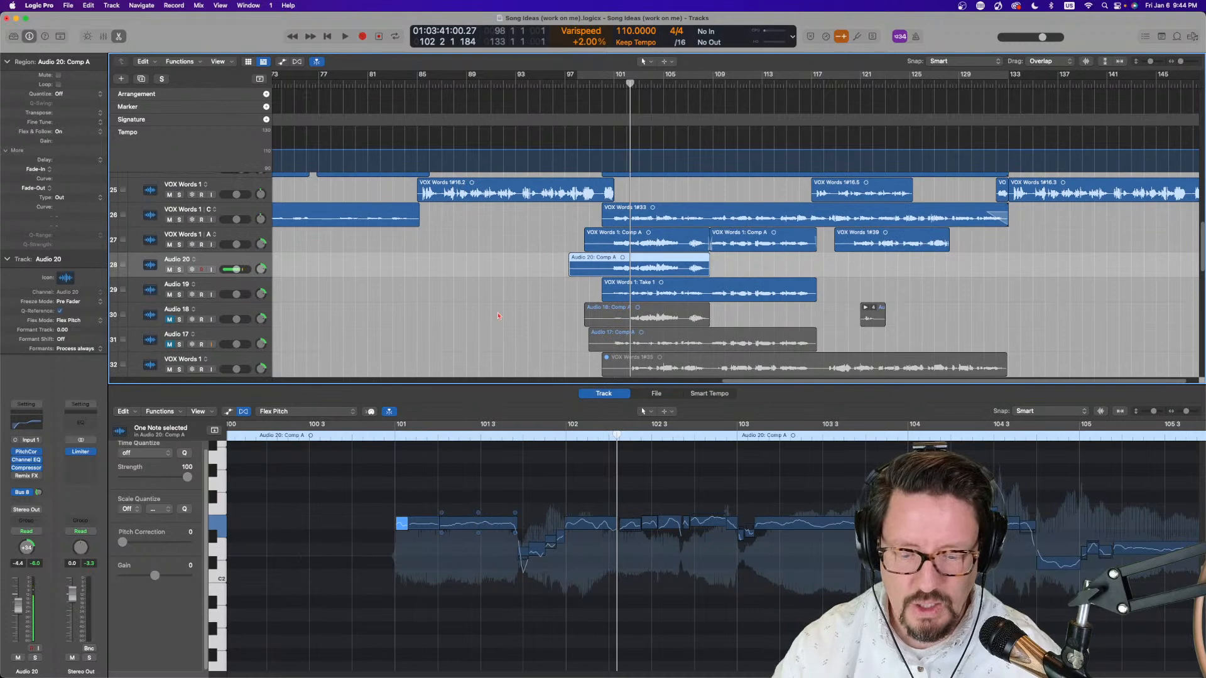
key("e")
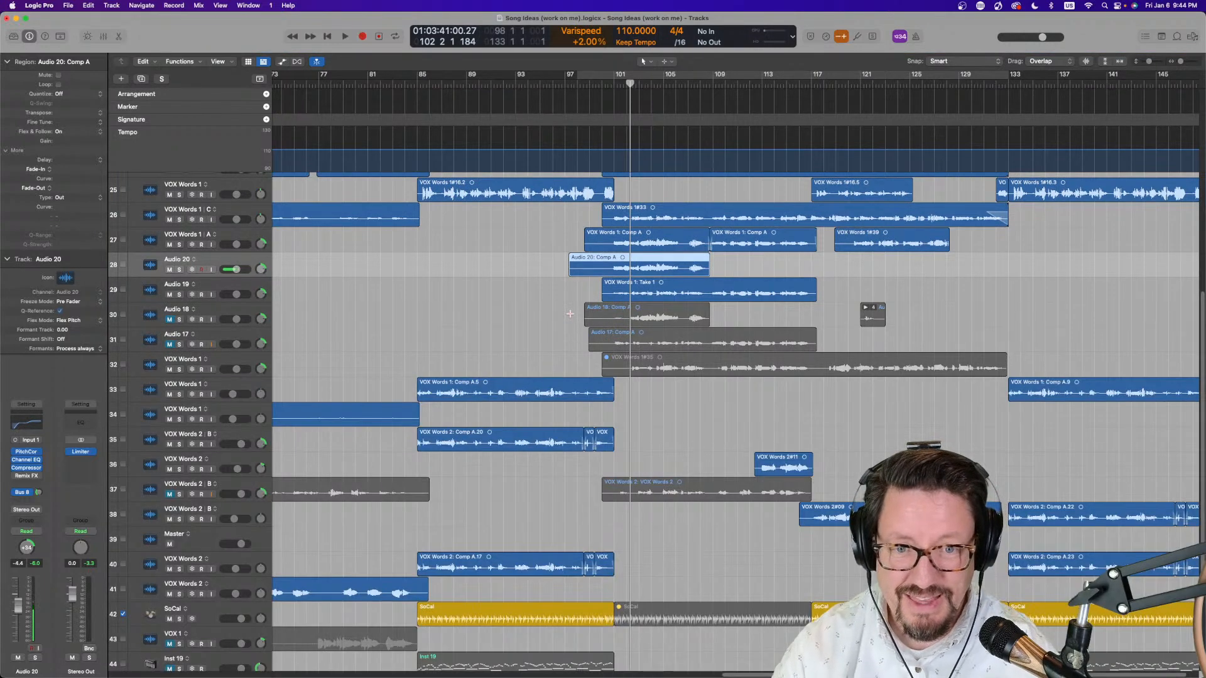
Mute VOX Words 1 on track 27, Audio 20 and Audio 19
key("super+Up")
scroll(559, 301, "up", 4)
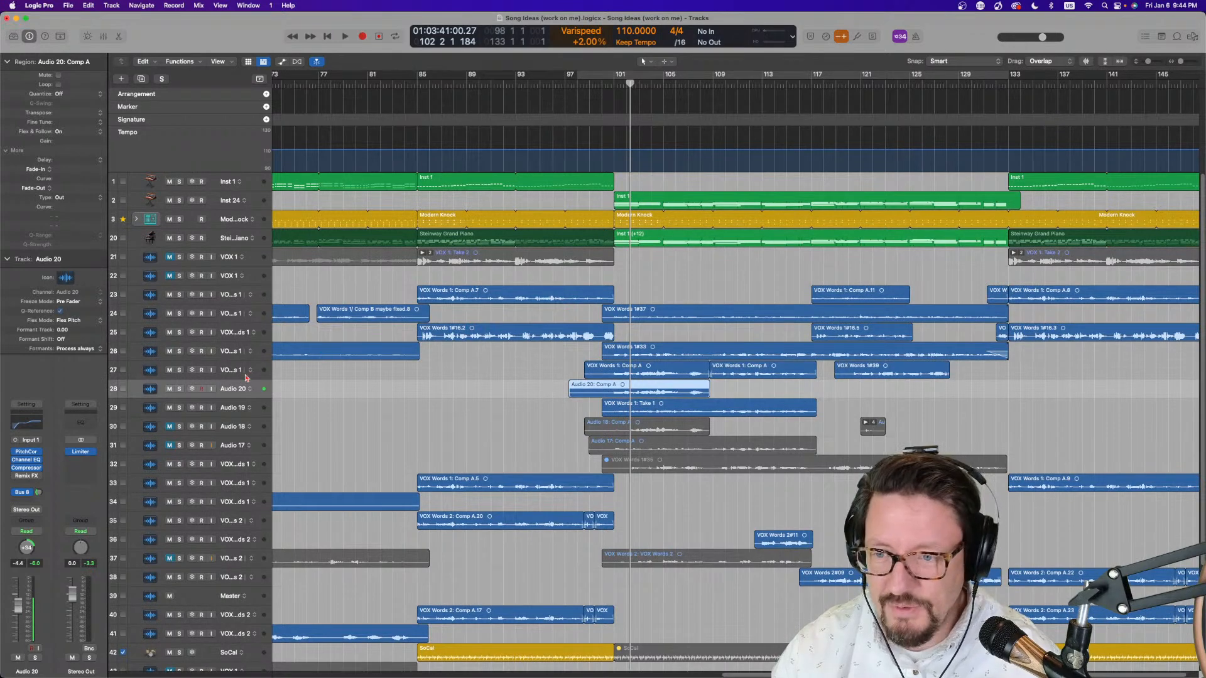
key("super+Down")
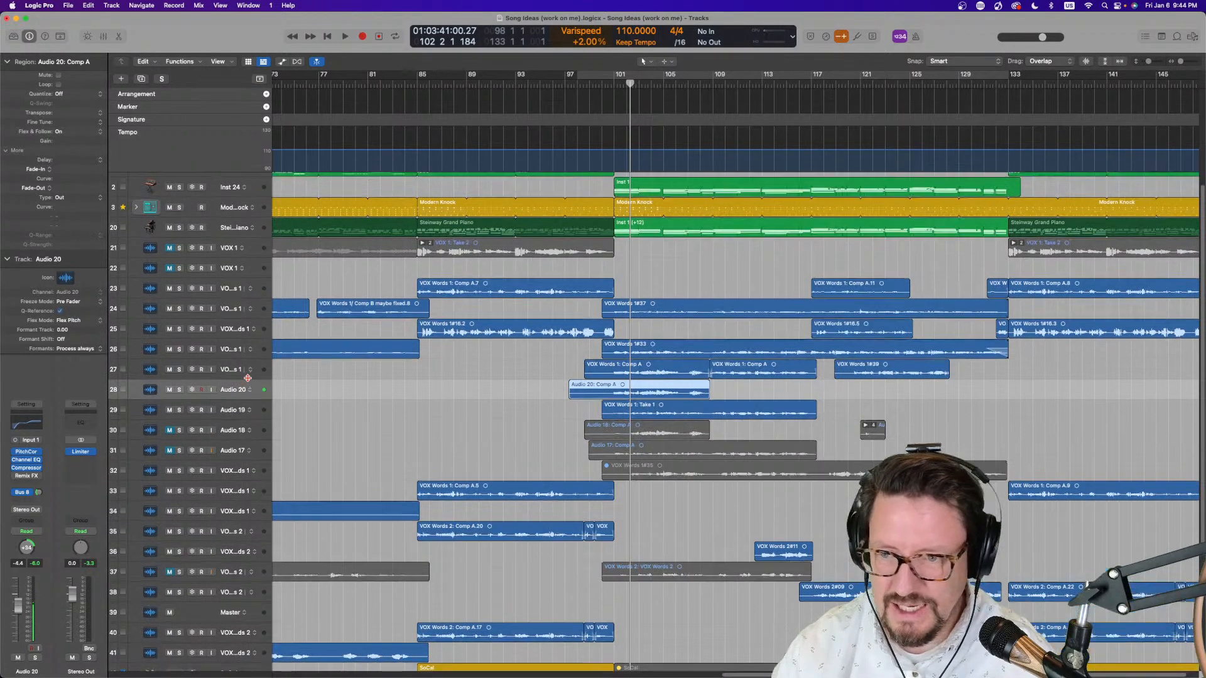
key("super+Down")
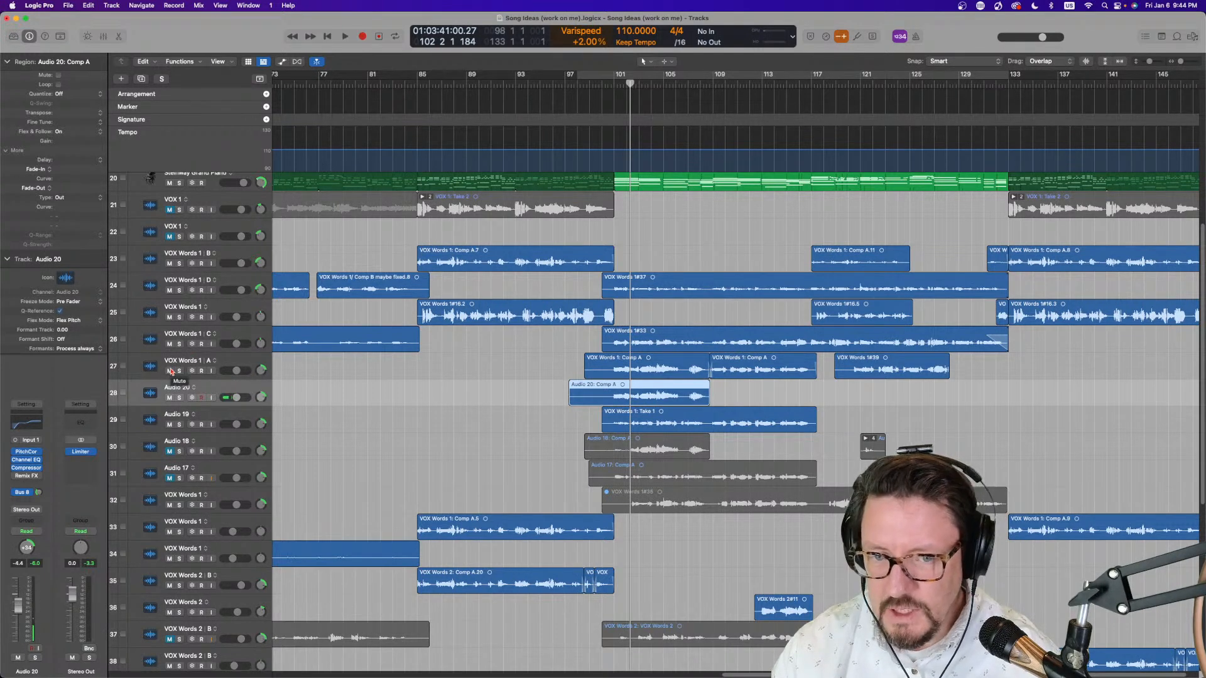
left_click_drag(170, 370, 170, 422)
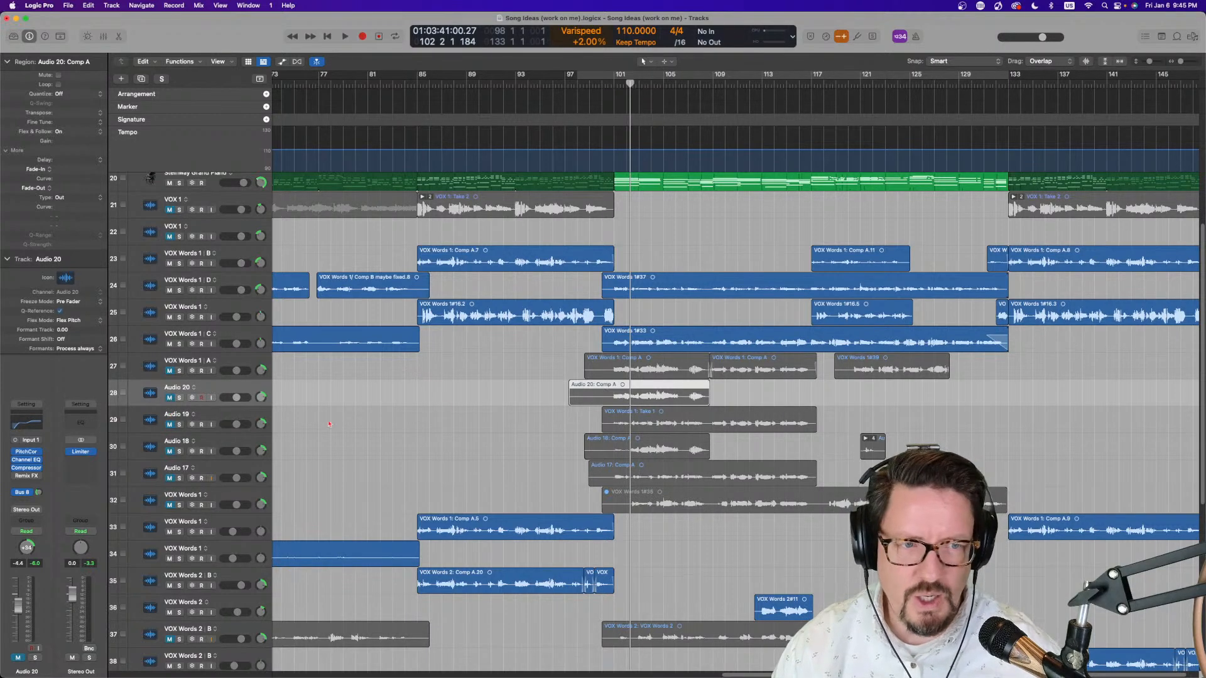
Look through the takes in the VOX 1: Take 23 folder at bar 53 on track 22, and close the folder
key("super+Left")
key("super+Left")
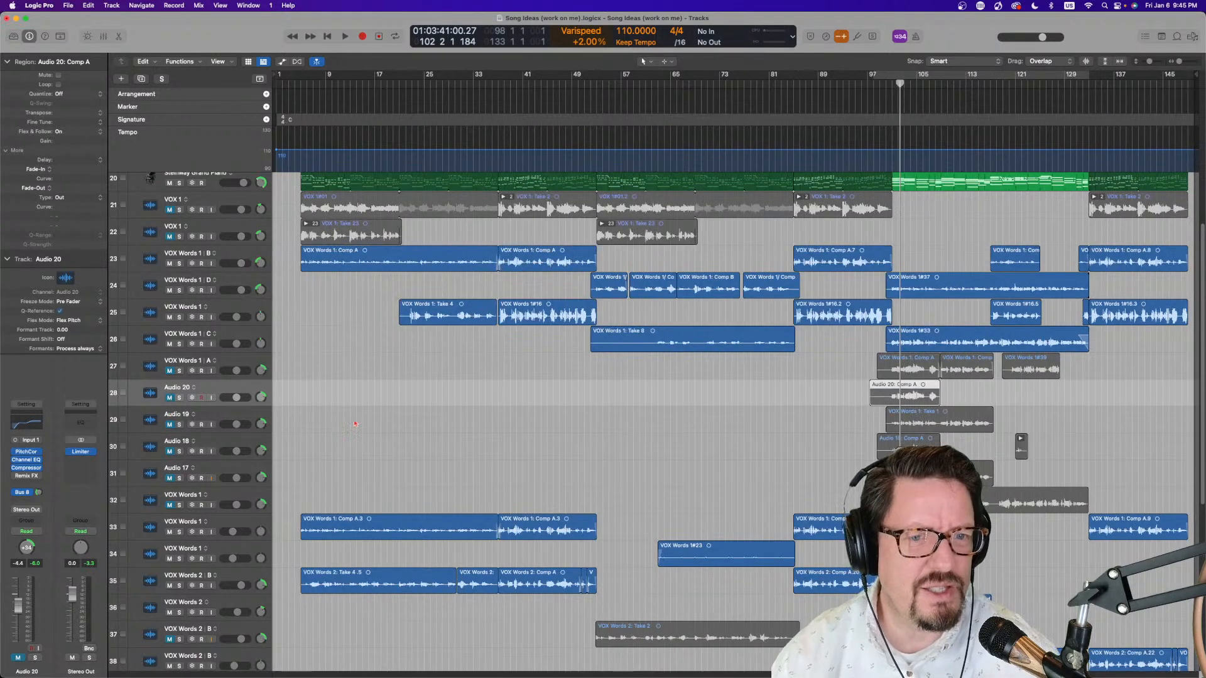
left_click(798, 197)
left_click(798, 197)
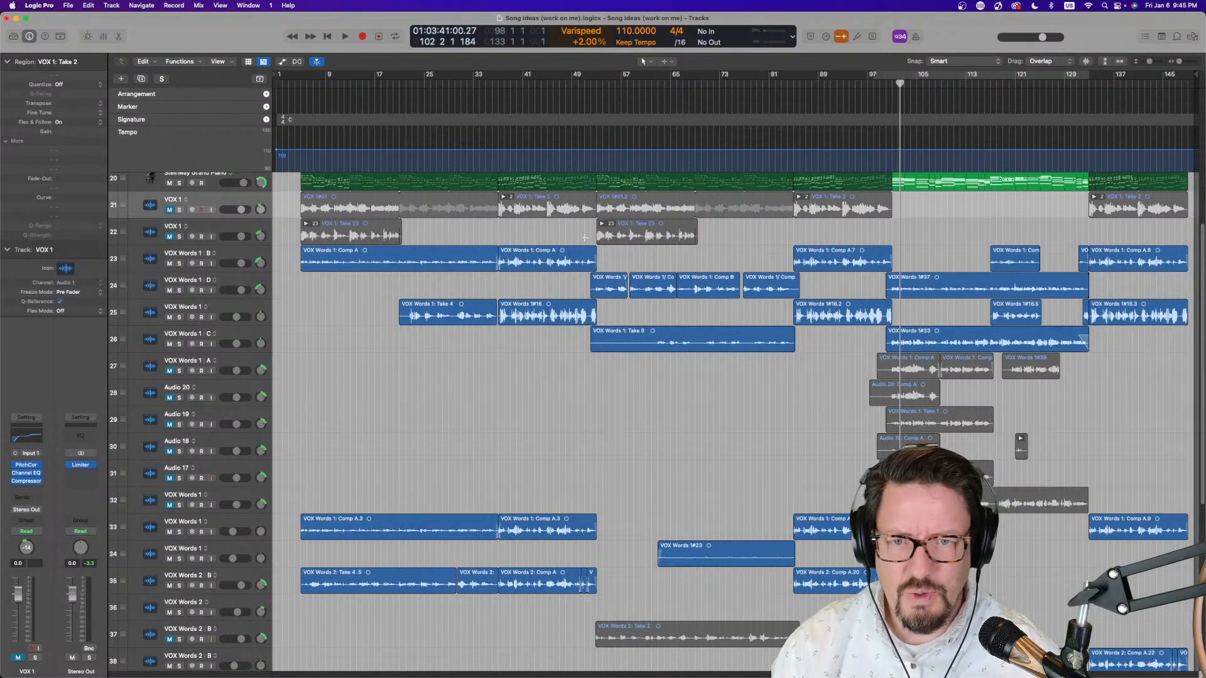
left_click(601, 224)
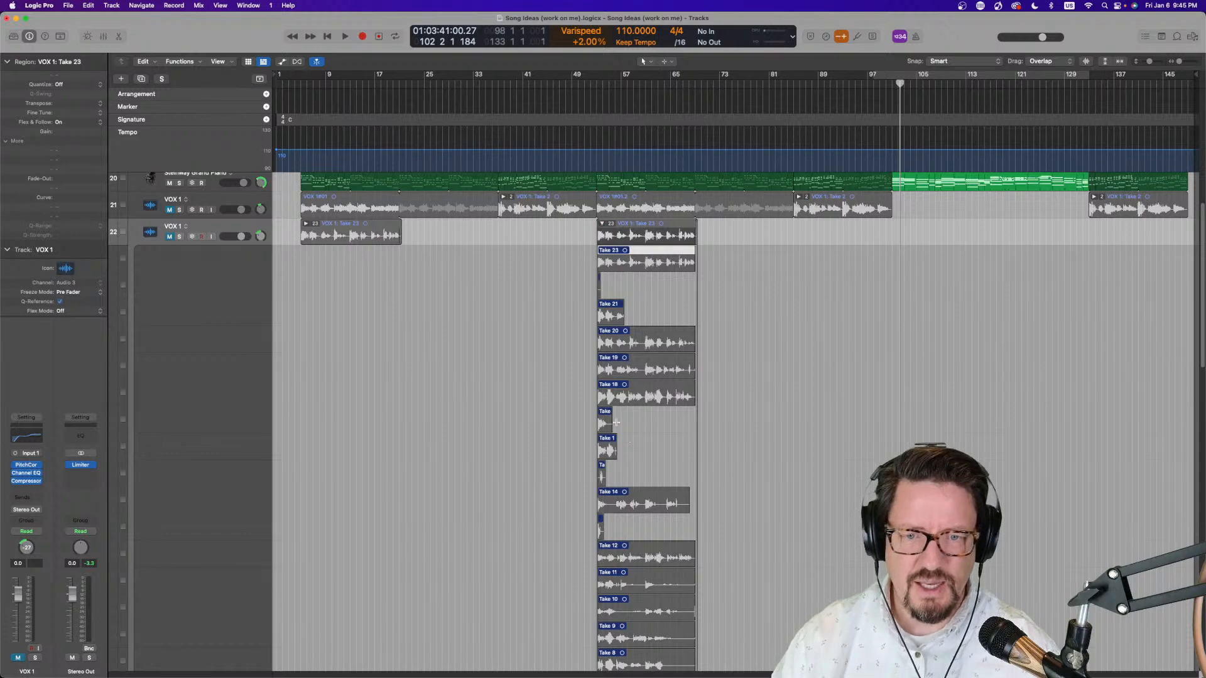
scroll(615, 425, "down", 10)
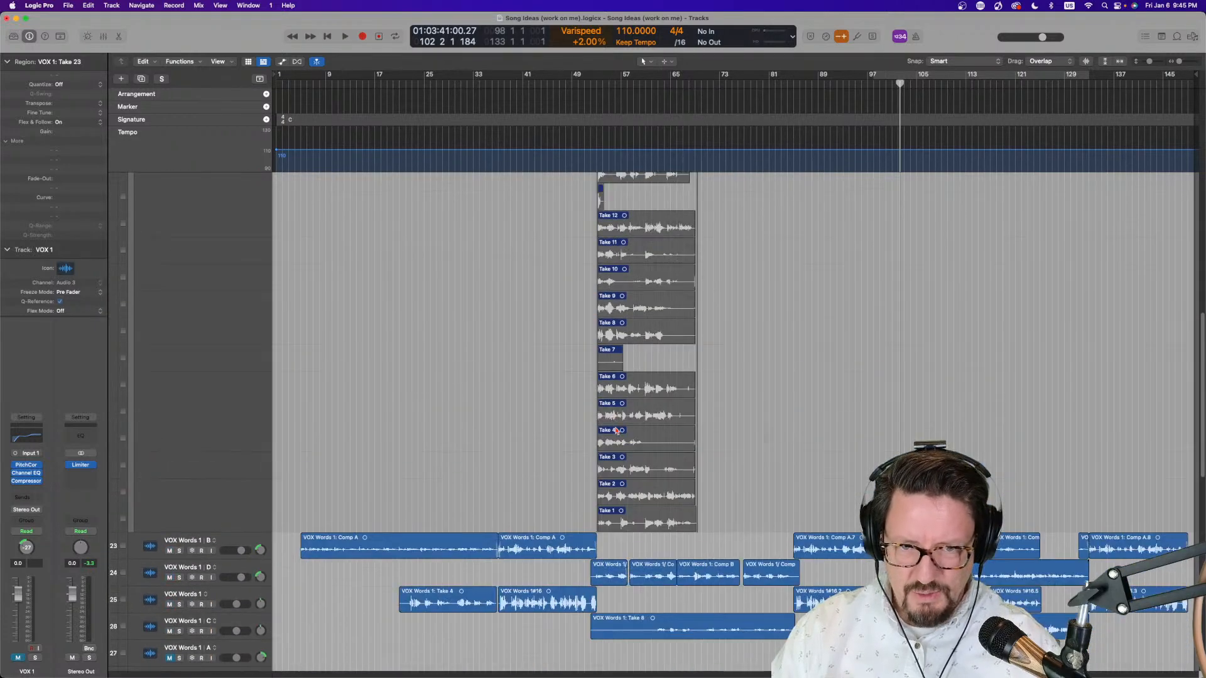
scroll(615, 428, "up", 10)
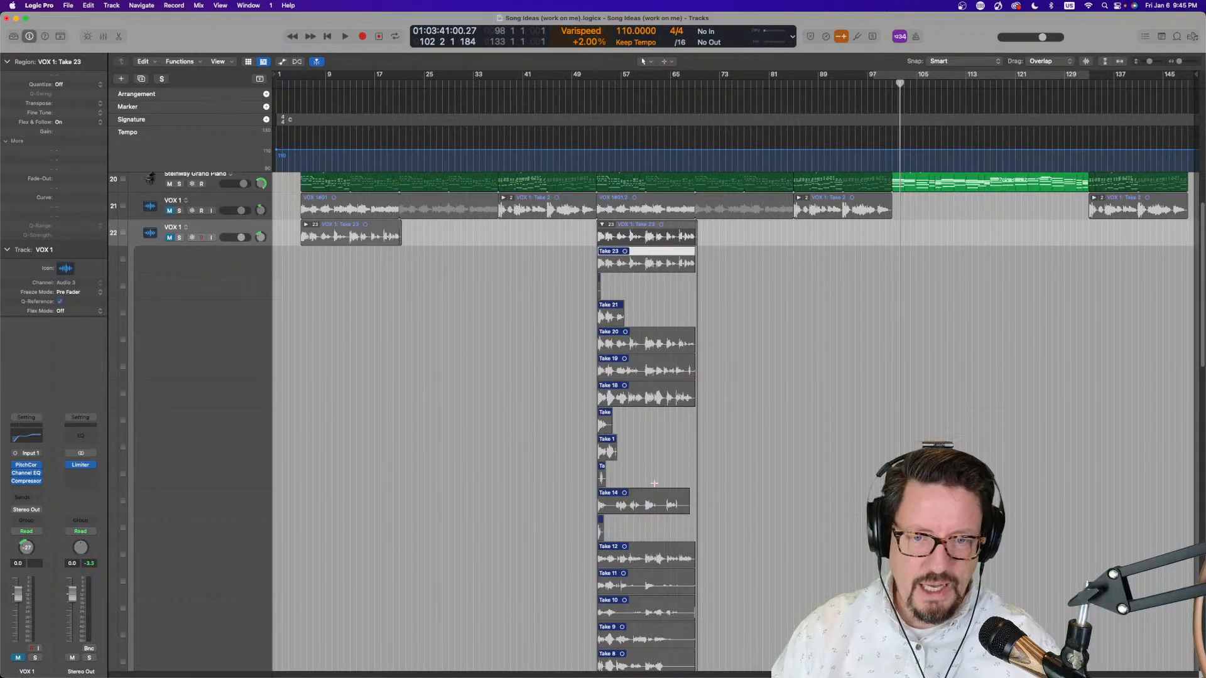
left_click(601, 227)
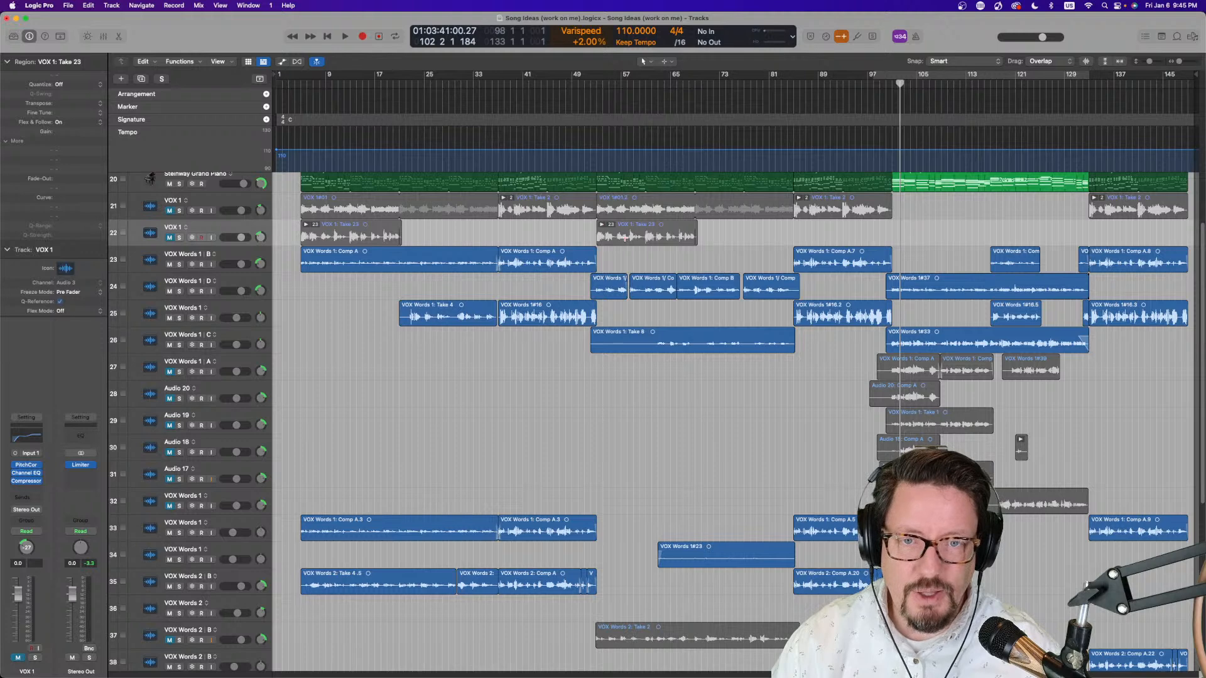
left_click(602, 225)
left_click(602, 225)
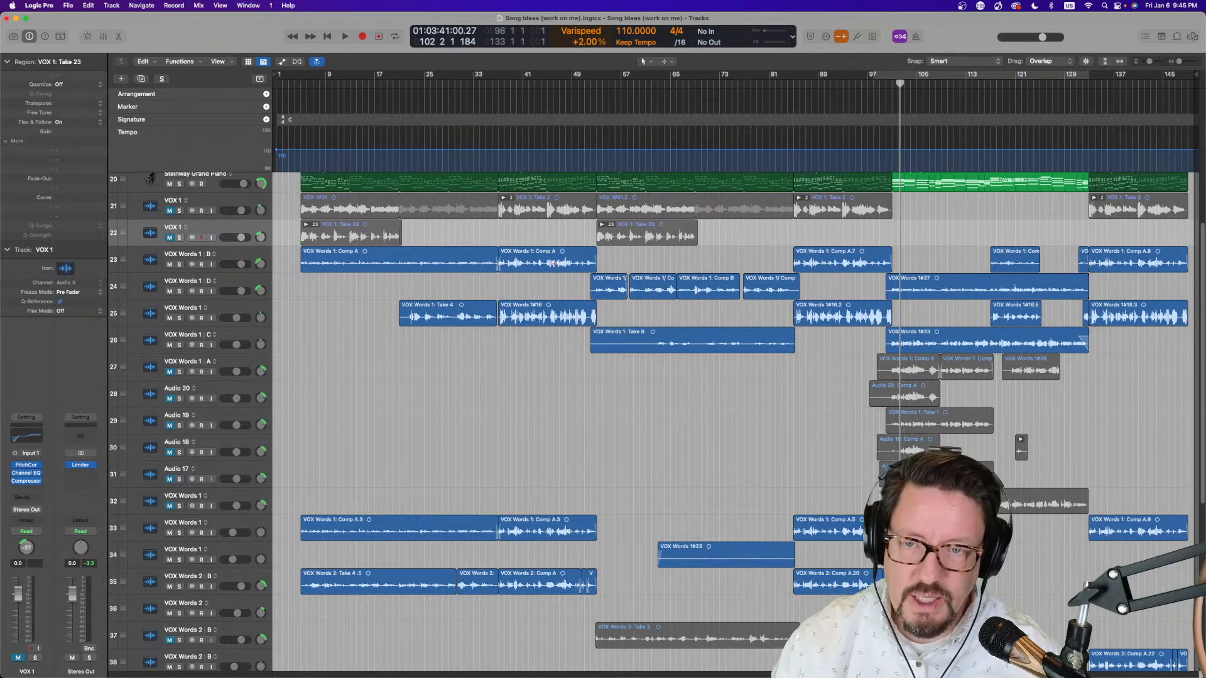
Switch VOX Words 1 on track 23 to alternative A and look through all the takes in its Comp A folder
left_click(214, 257)
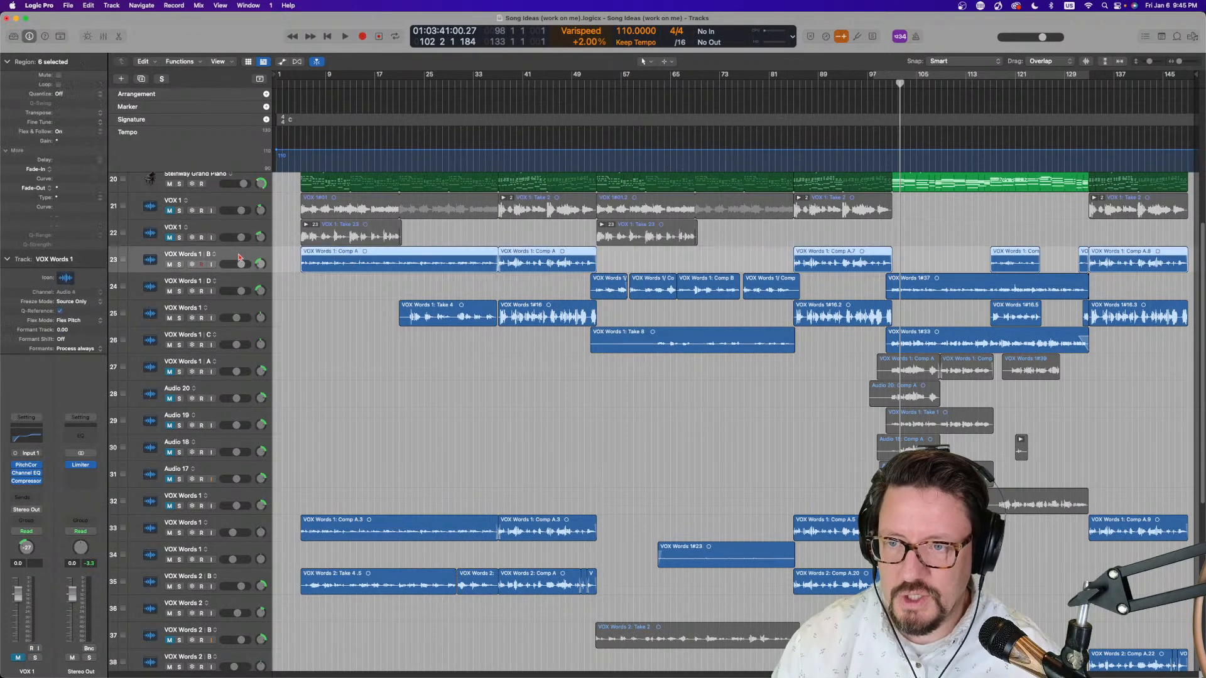
left_click(214, 257)
left_click(224, 269)
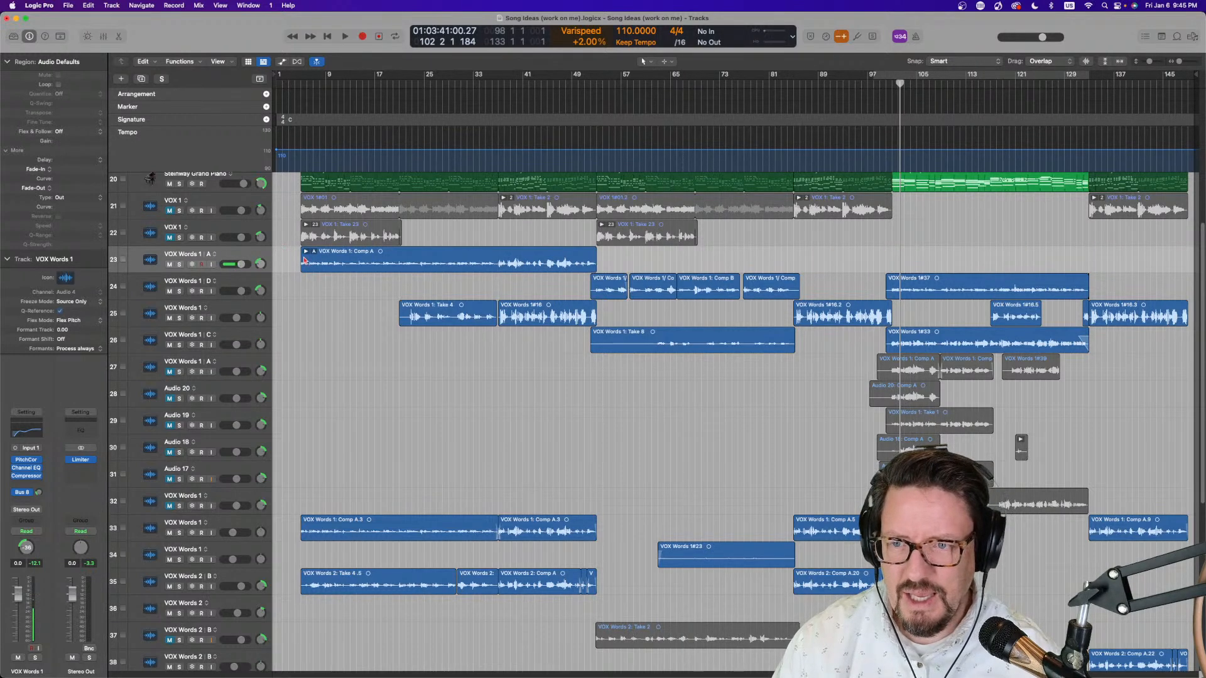
left_click(306, 252)
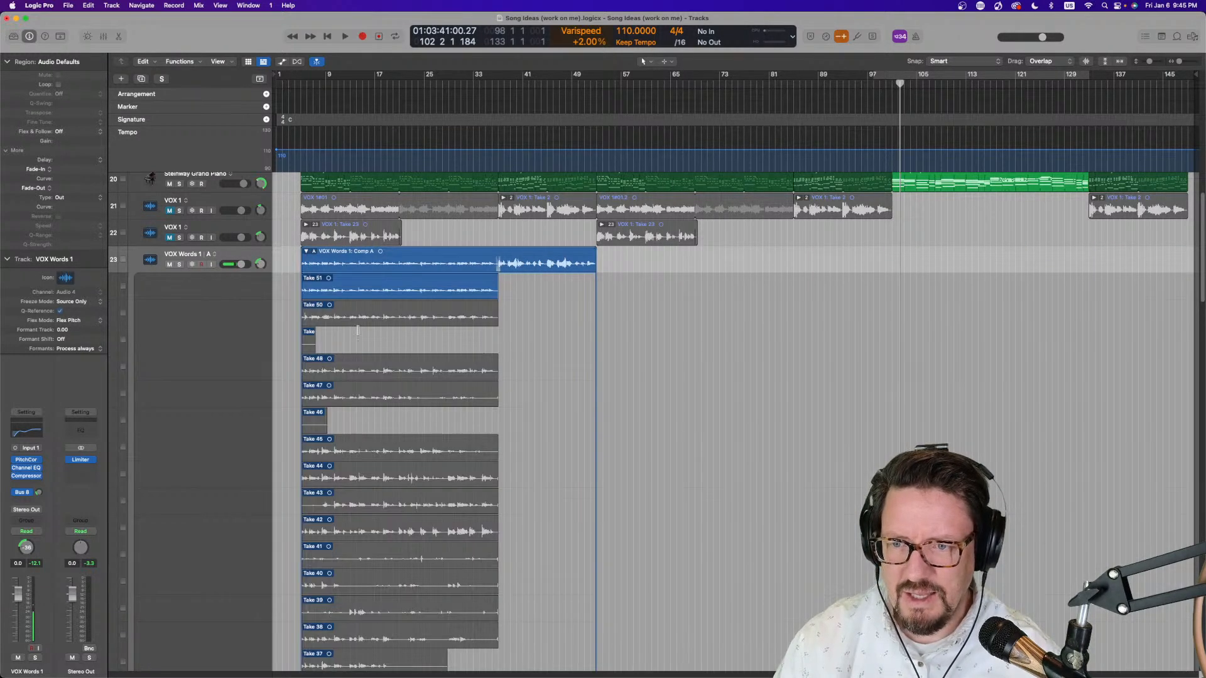
scroll(356, 326, "down", 10)
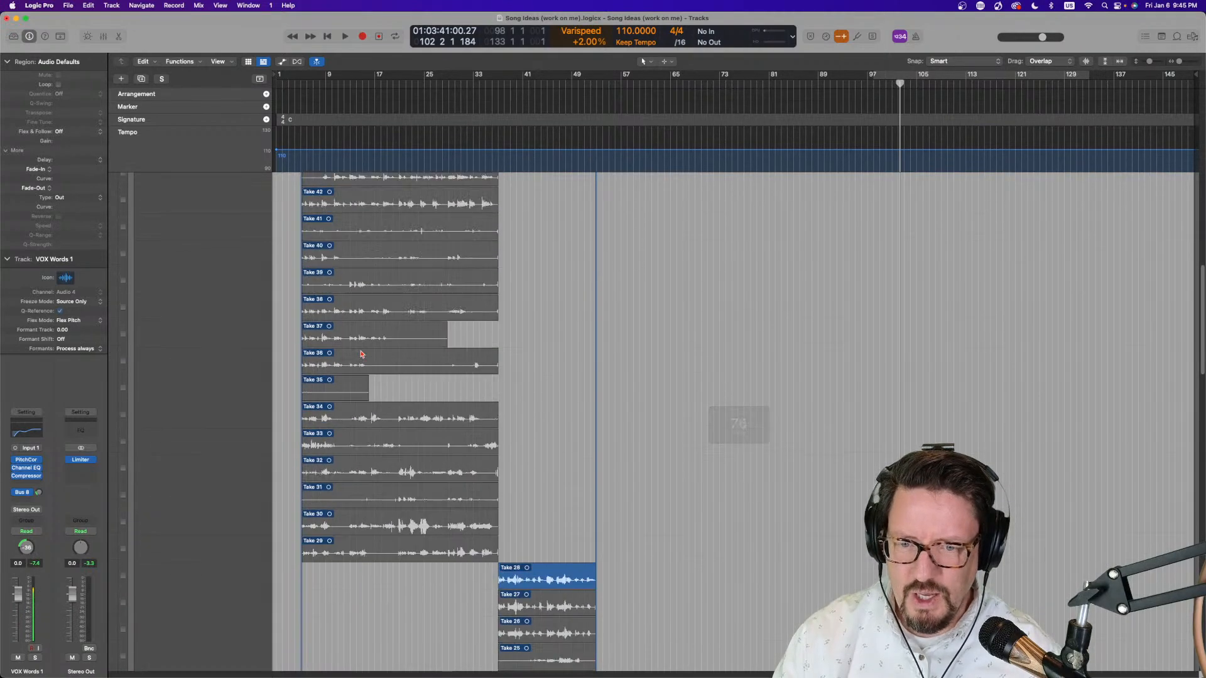
scroll(361, 354, "down", 15)
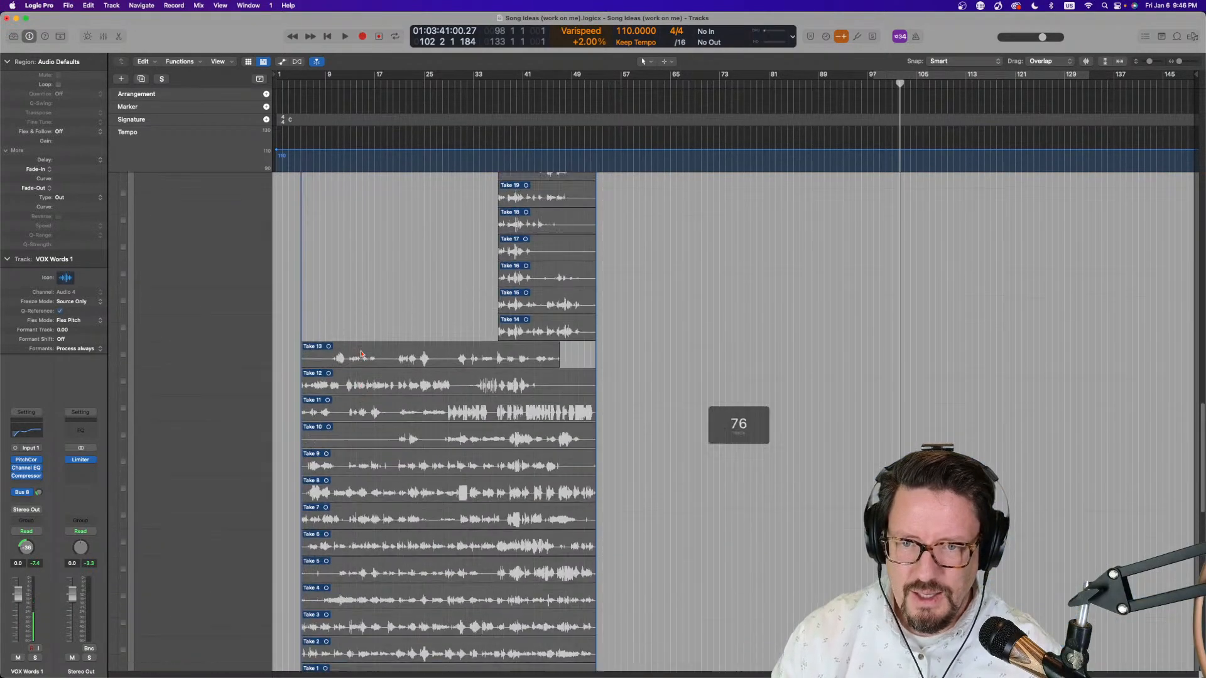
scroll(361, 354, "up", 15)
scroll(362, 355, "up", 7)
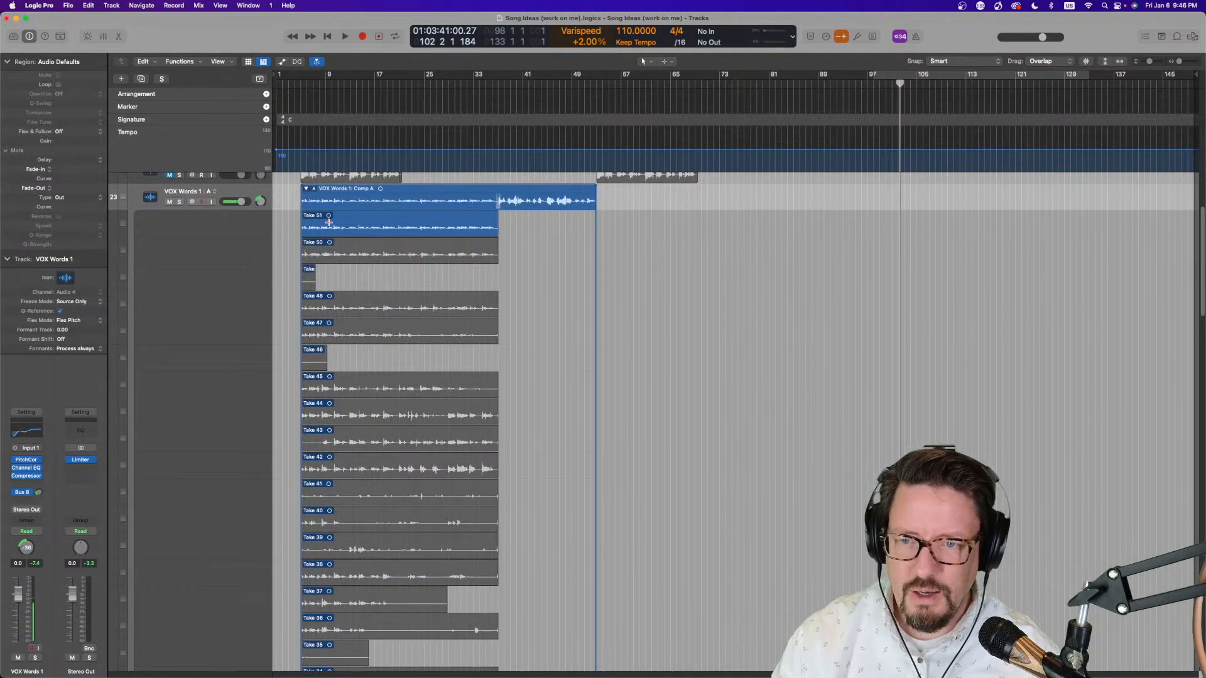
left_click(307, 189)
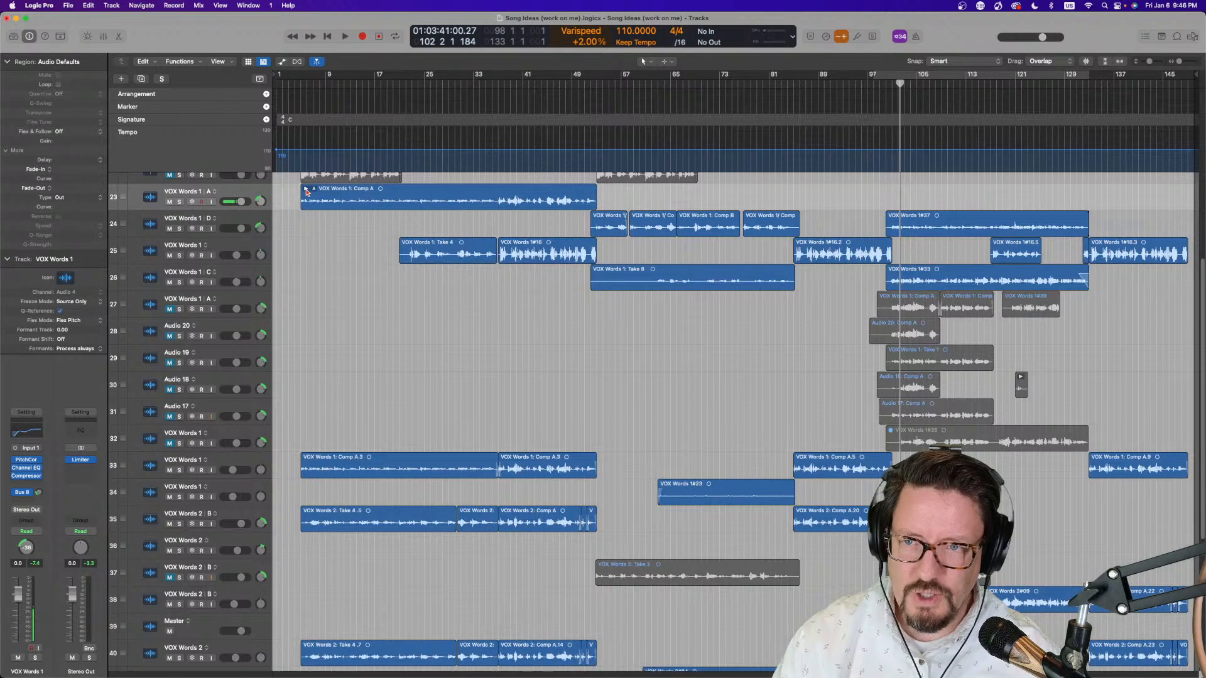
Return VOX Words 1 on track 23 to alternative B and play the song unsoloed from bar 5 to about bar 20
left_click(209, 192)
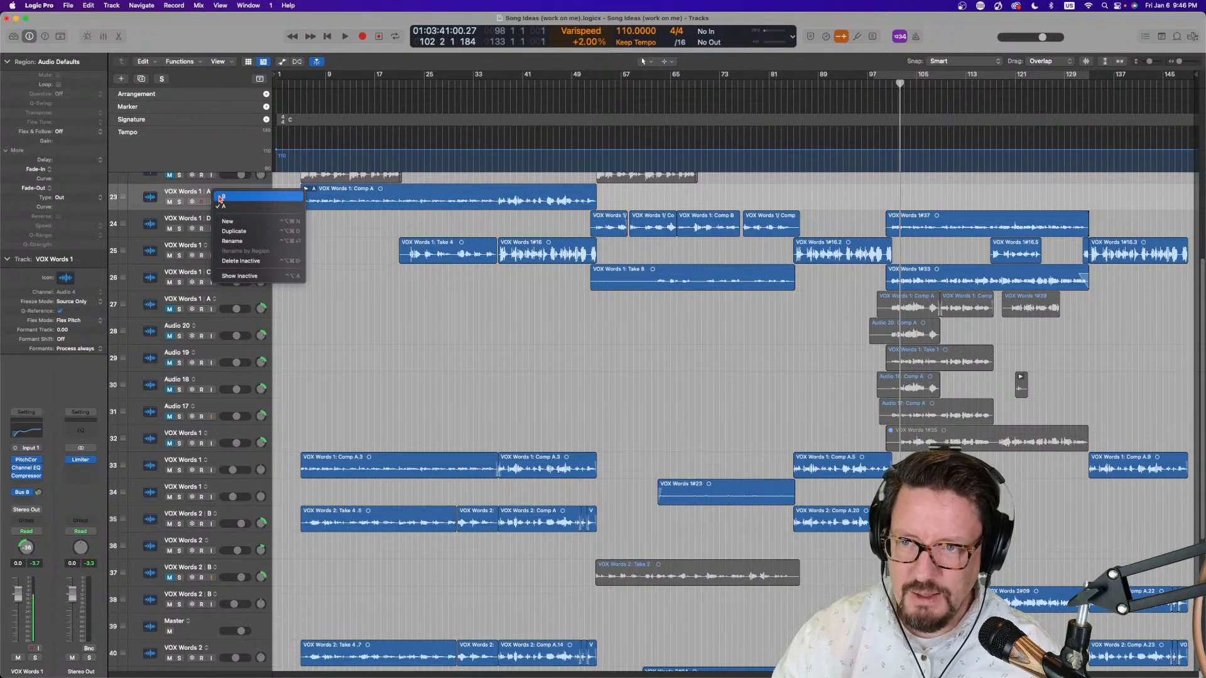
left_click(221, 198)
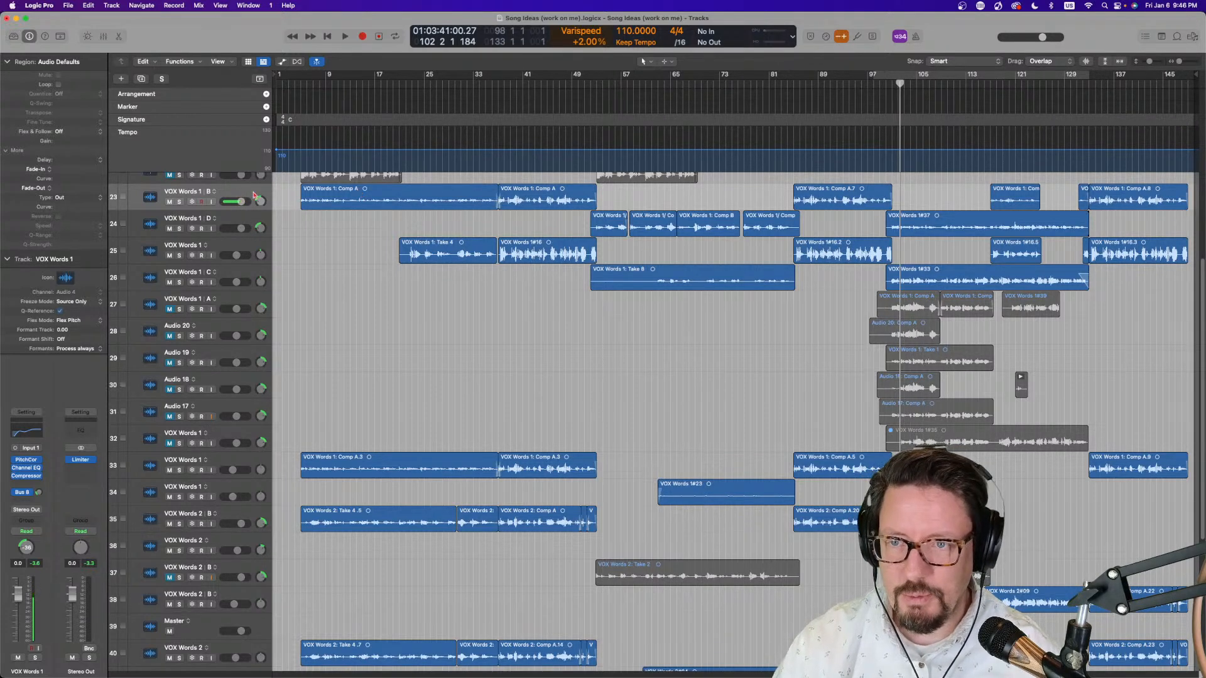
left_click(302, 82)
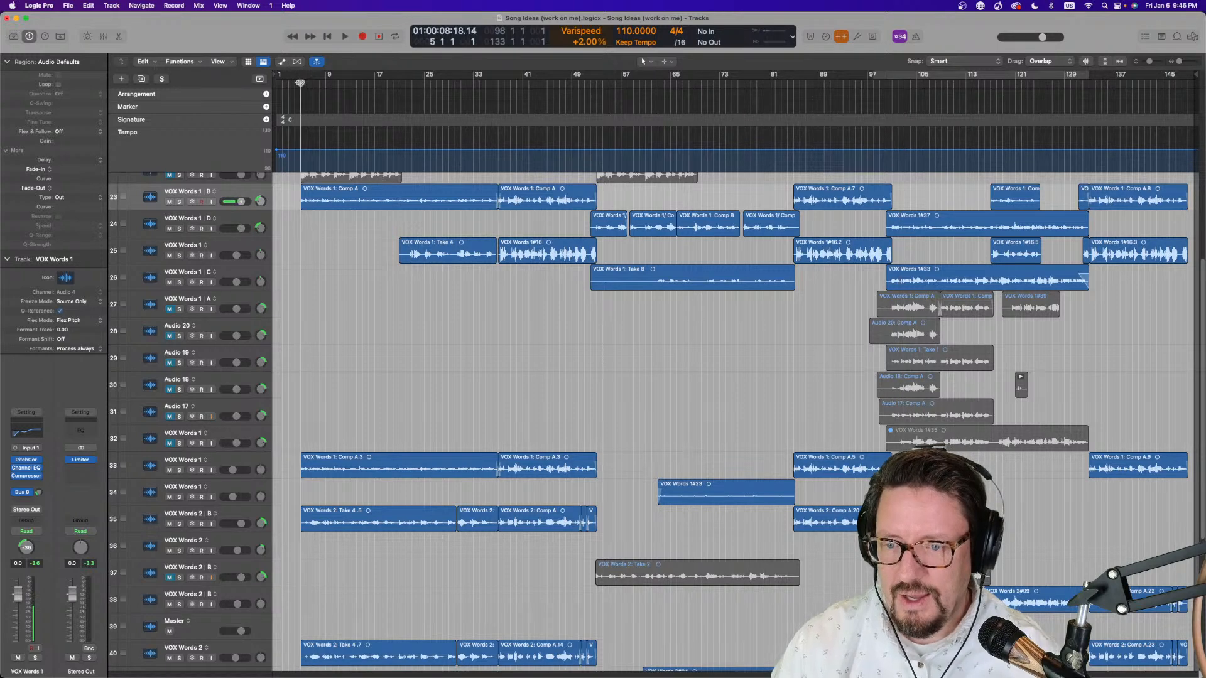
left_click(179, 202)
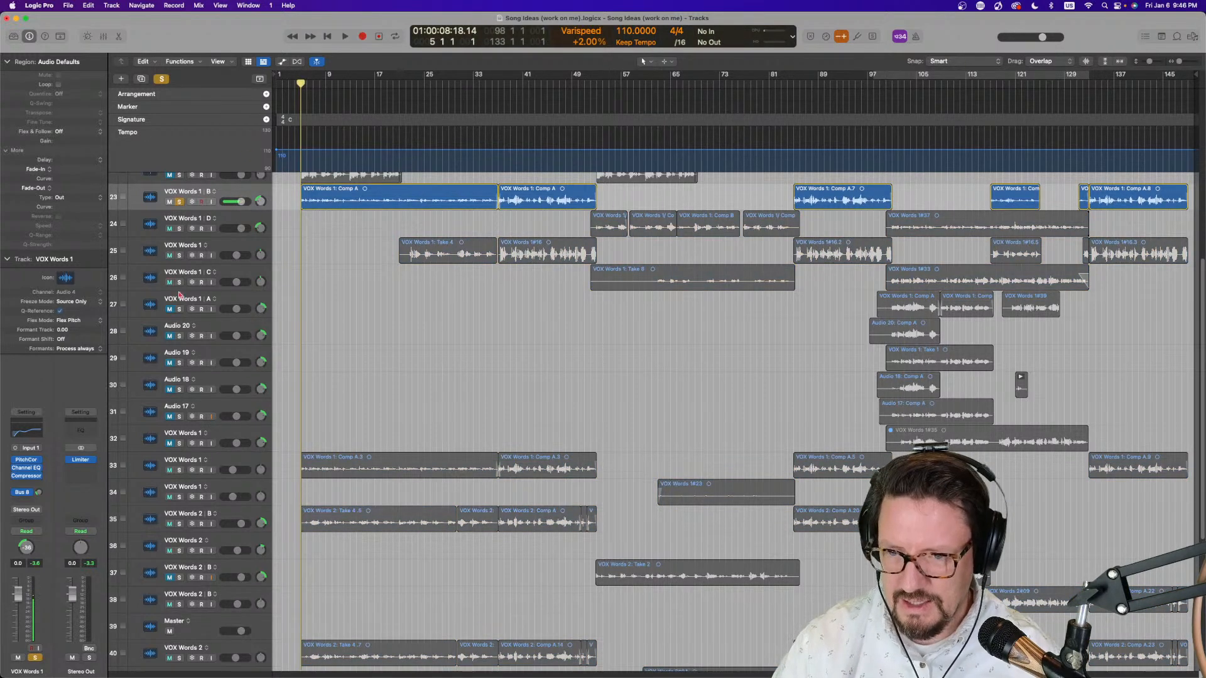
left_click(179, 201)
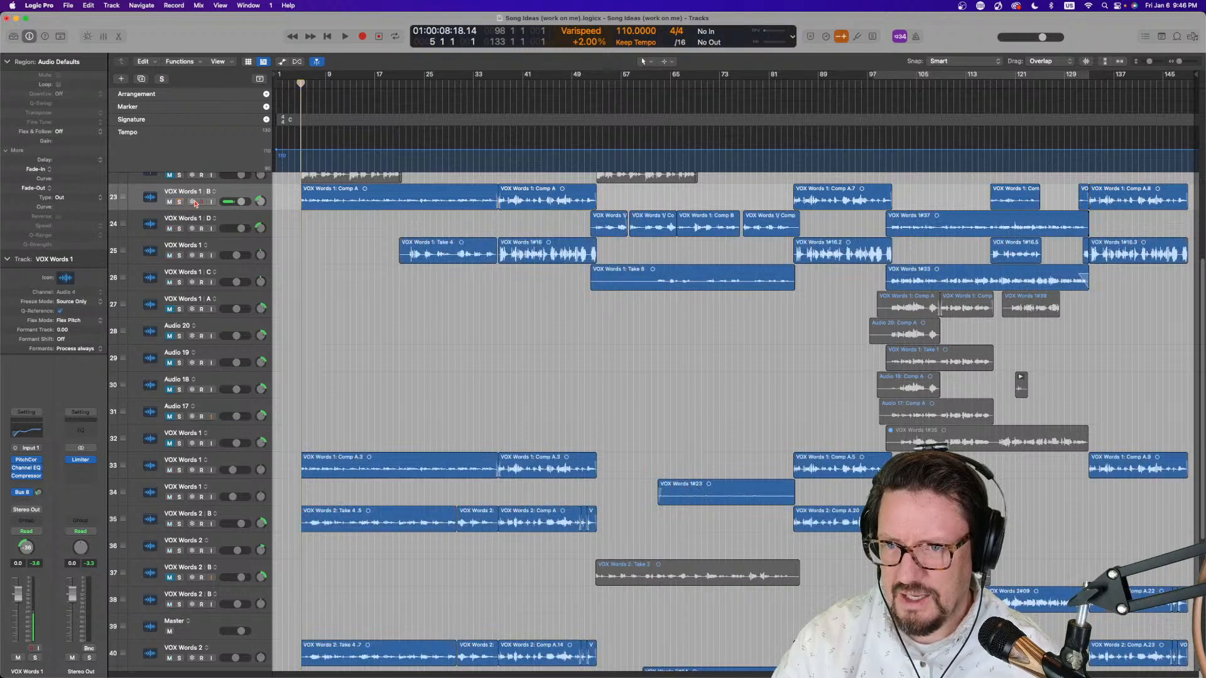
key("space")
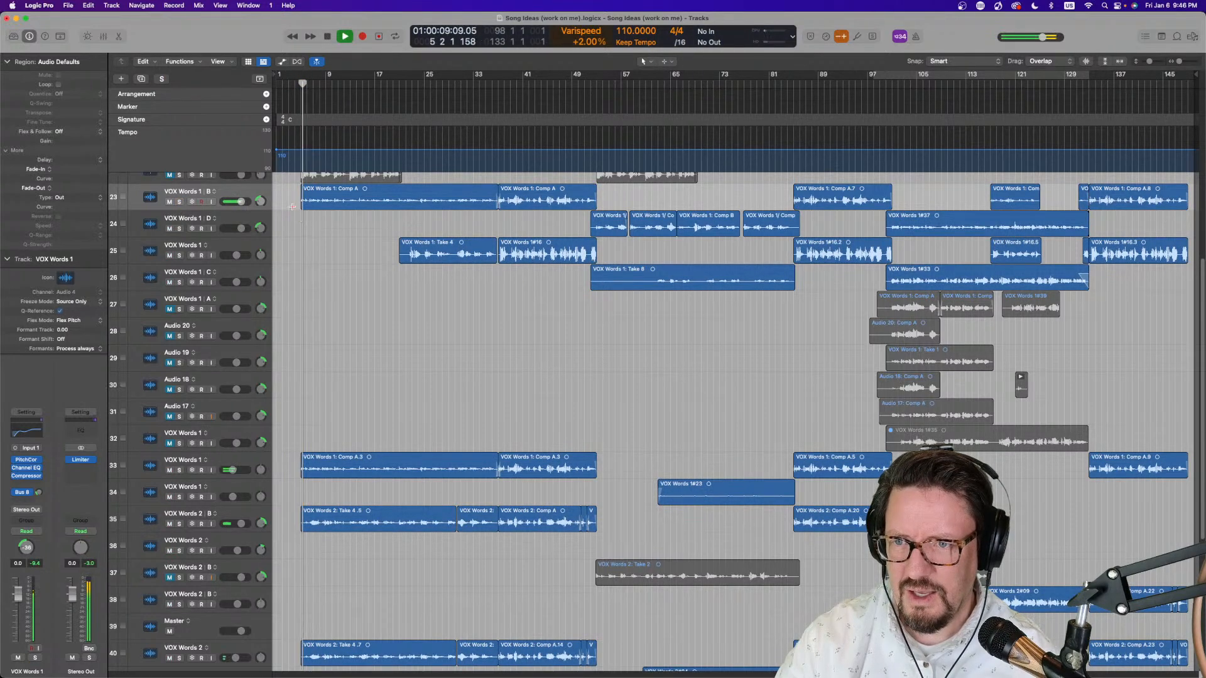
left_click(179, 202)
left_click(179, 202)
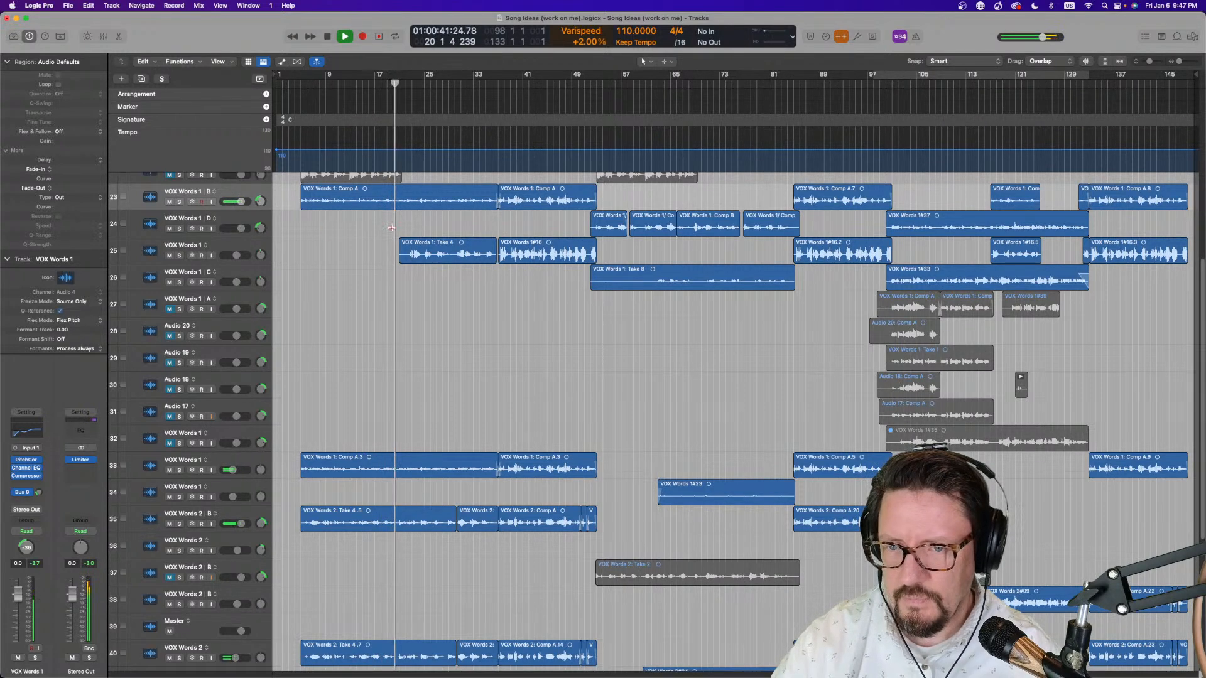
key("space")
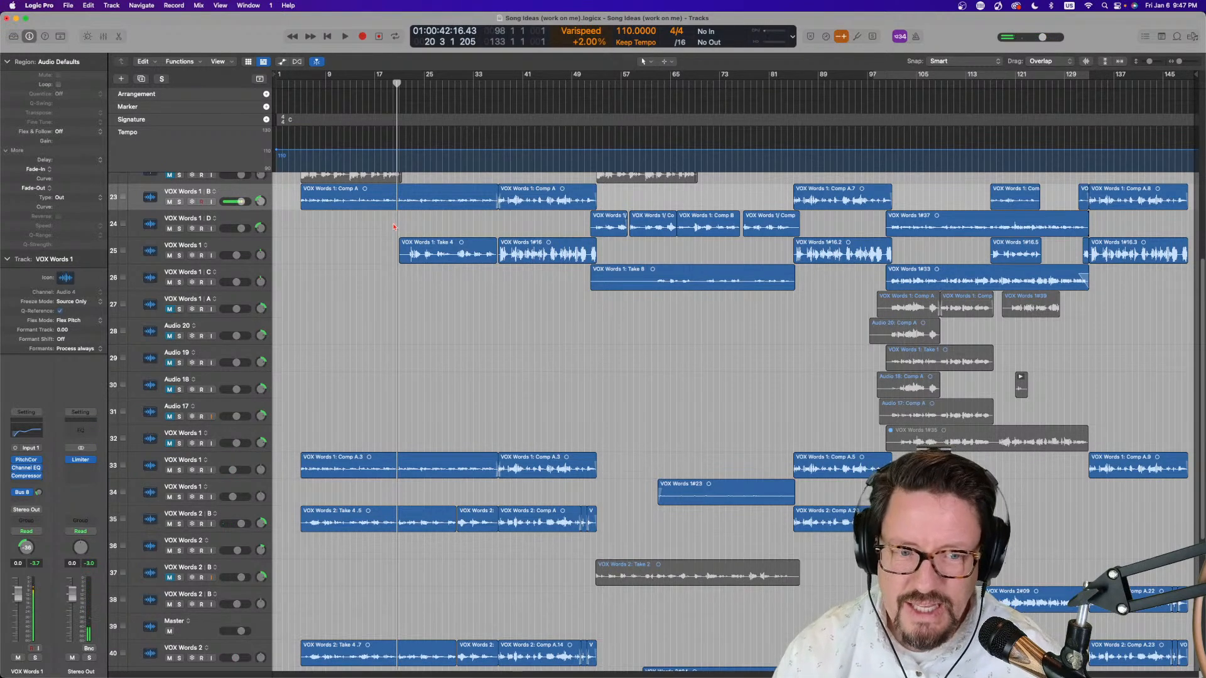
Look over the whole arrangement with all its tracks, from Inst 1 down to Jump
scroll(310, 331, "down", 5)
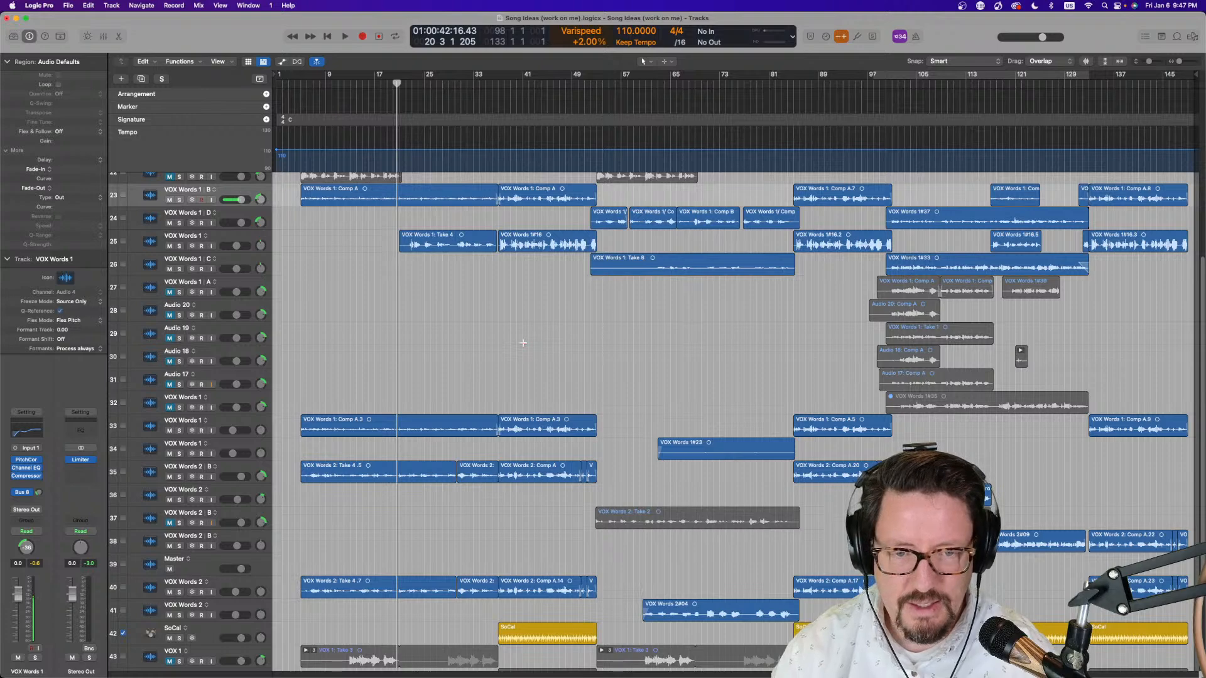
key("super+Up")
key("super+Up")
key("super+Up")
key("super+Up")
key("super+Up")
key("super+Up")
key("super+Up")
key("super+Up")
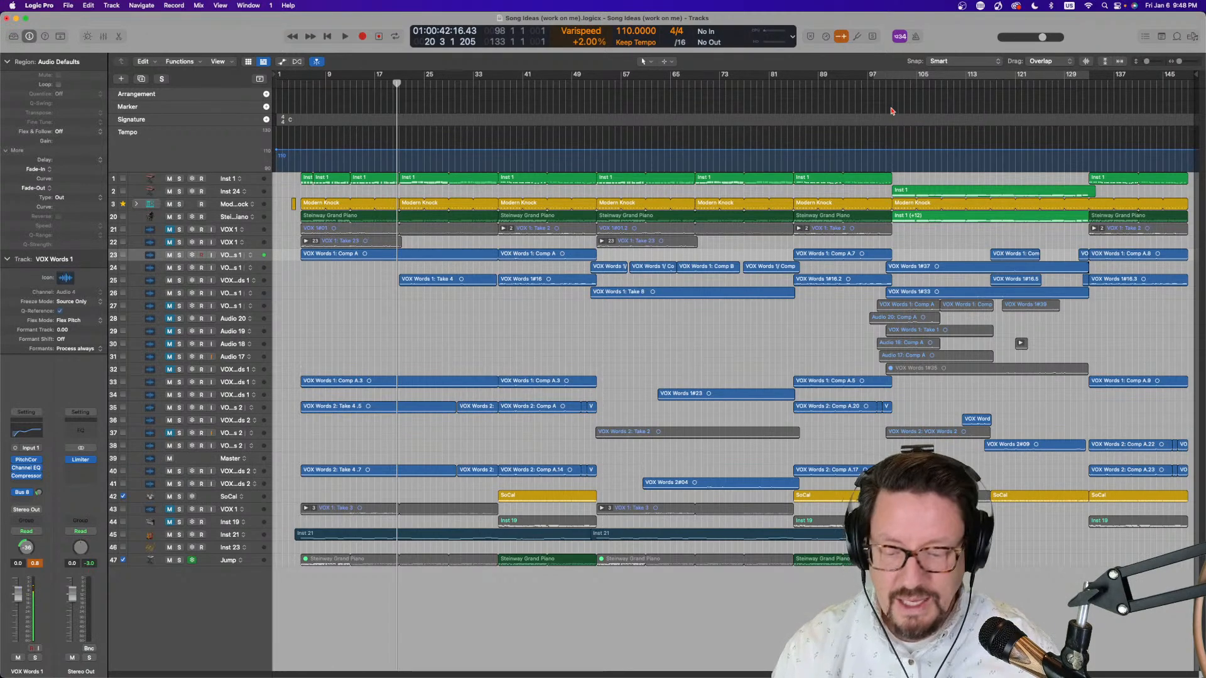
key("super+Down")
key("super+Down")
key("super+Down")
key("super+Down")
key("super+Down")
key("super+Down")
key("super+Down")
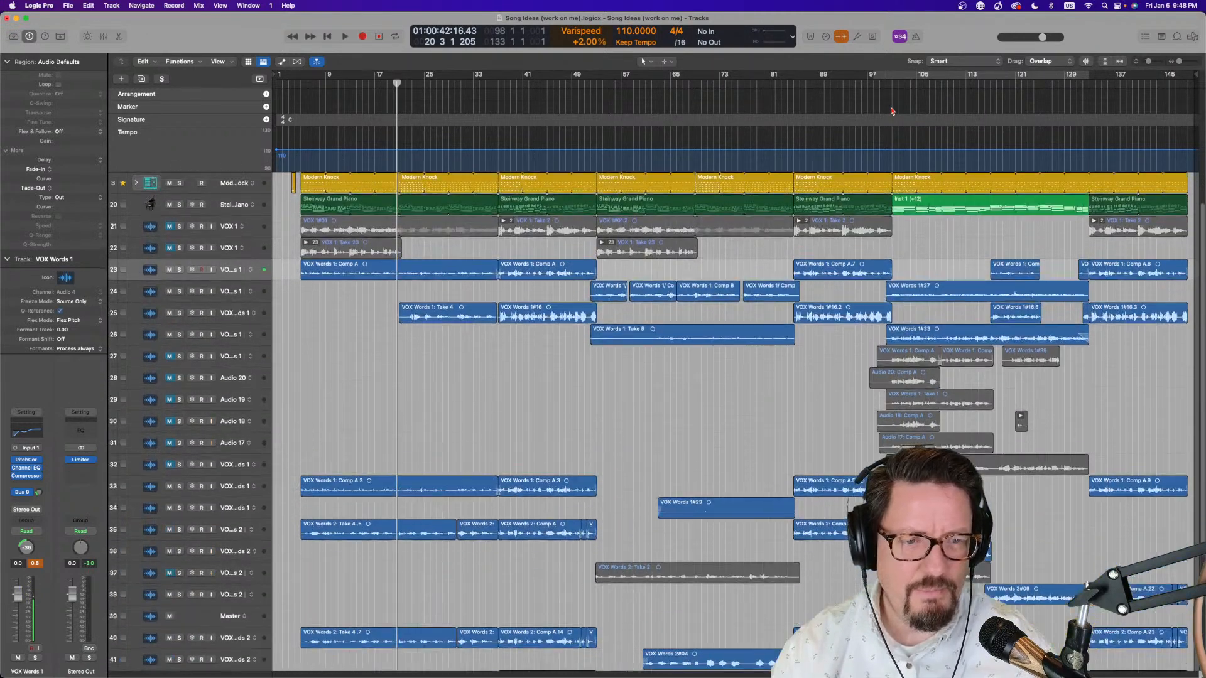
Place the playhead at bar 100 and check the vocal regions beyond it: VOX Words 2#11, VOX Words 2#09, VOX Words 1#16.5 and Comp A.11
left_click(881, 84)
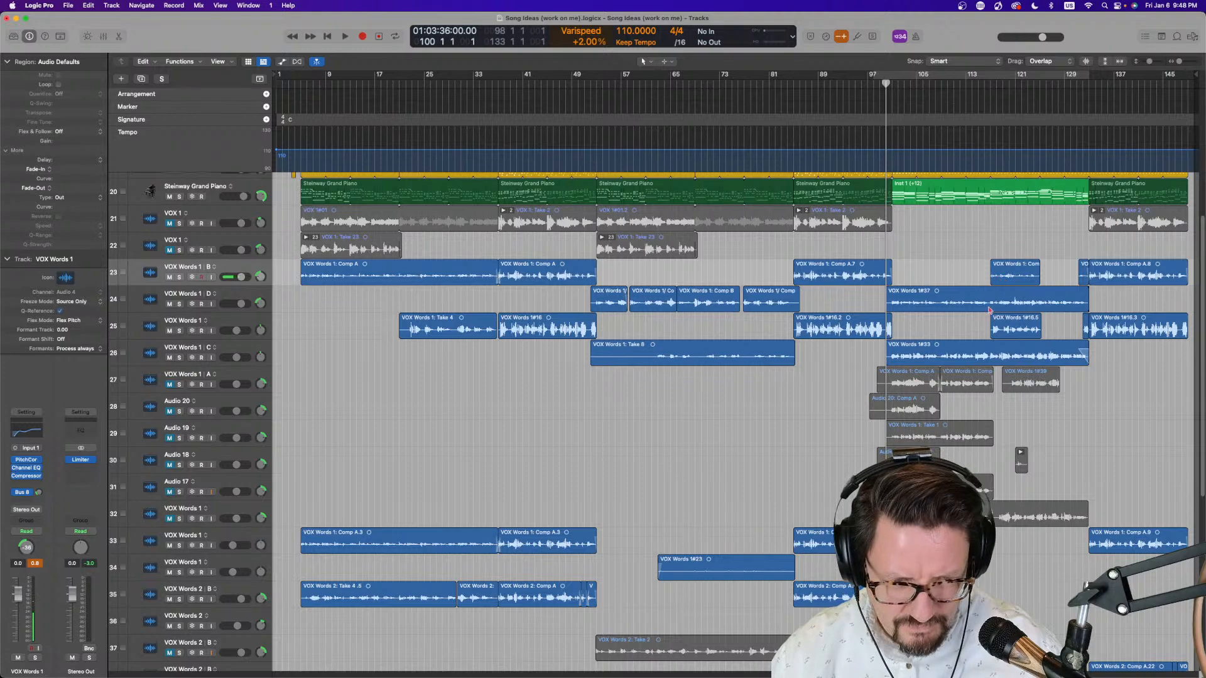
scroll(980, 305, "down", 5)
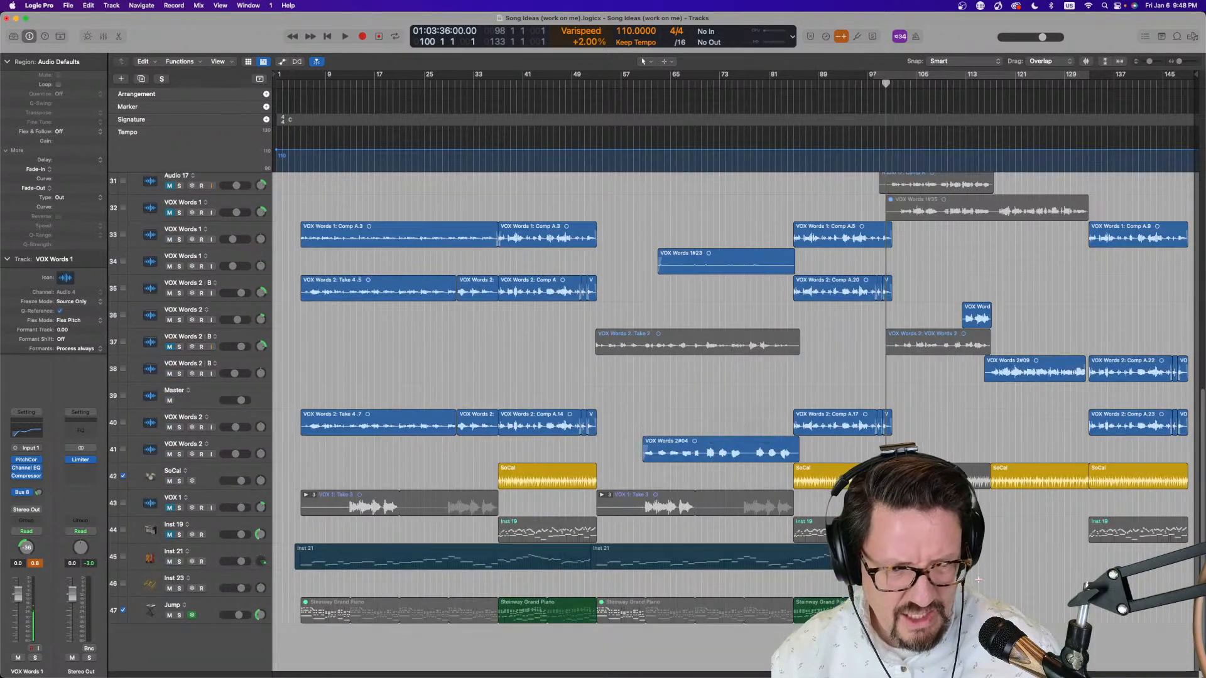
left_click(975, 317)
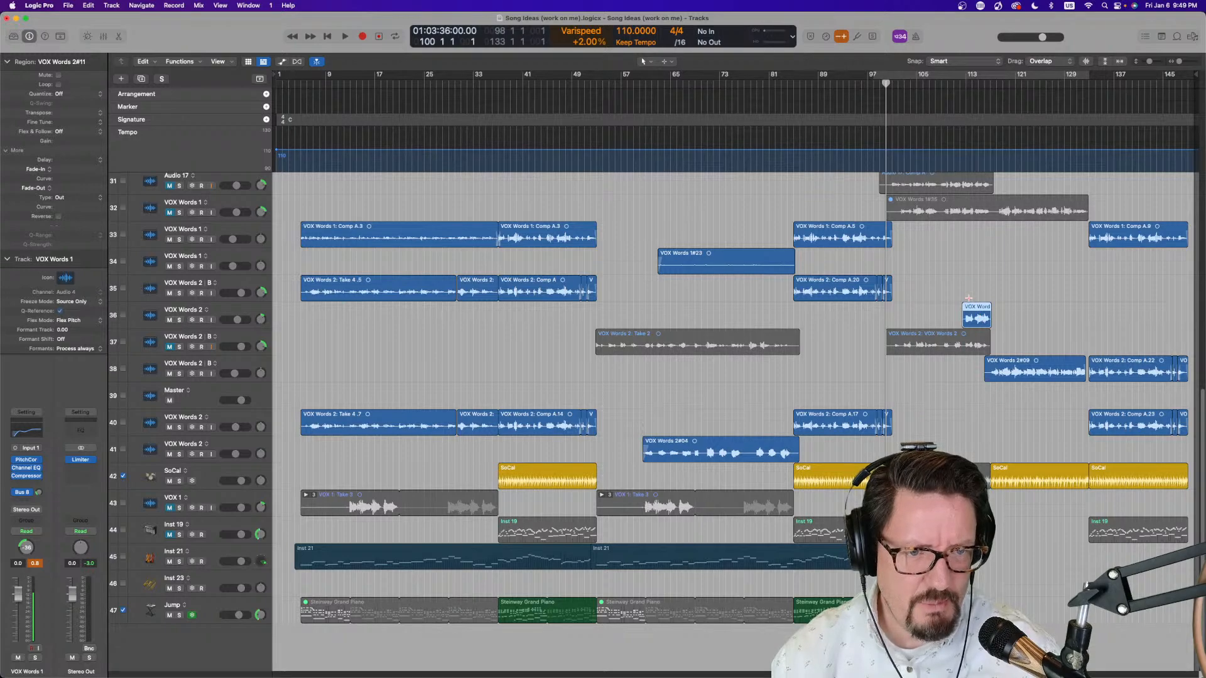
left_click(990, 367)
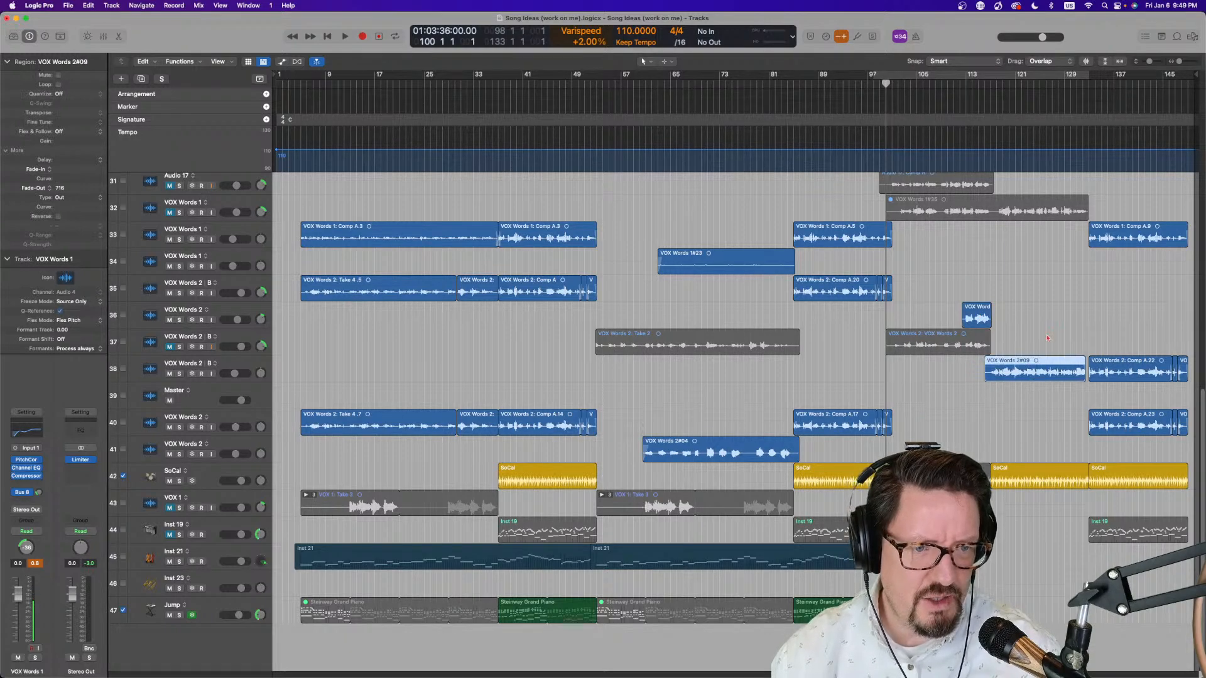
scroll(1039, 330, "up", 6)
scroll(1042, 327, "up", 8)
left_click(1017, 349)
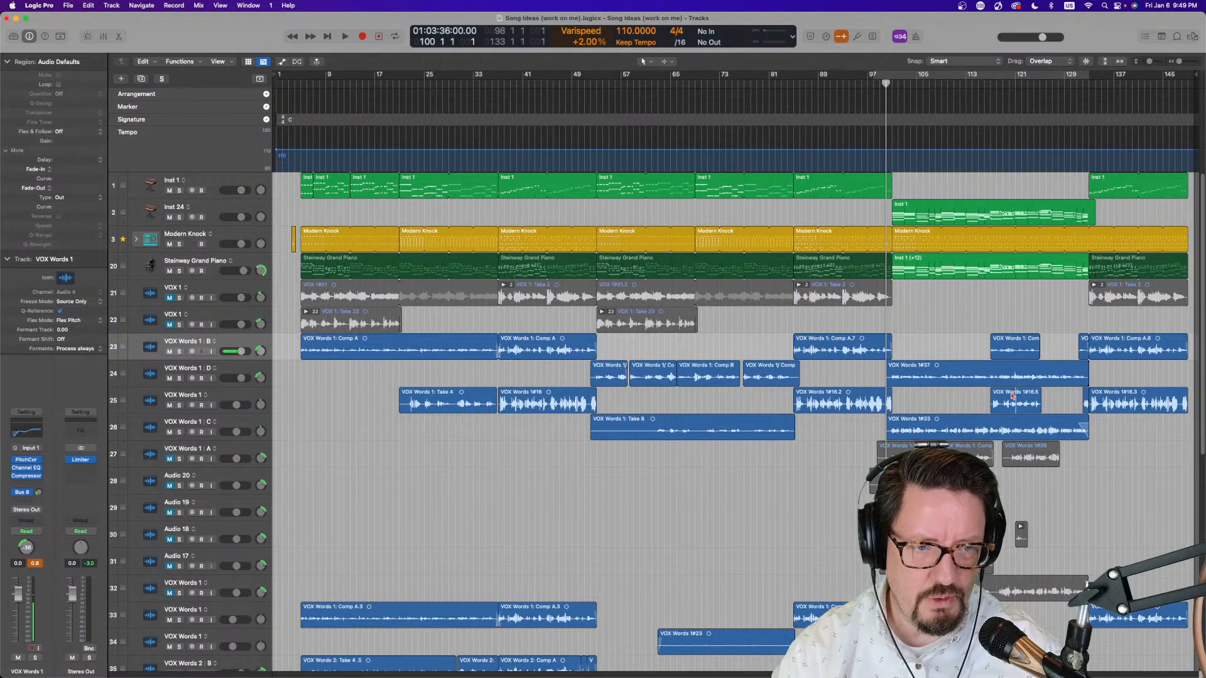
left_click(1012, 392)
left_click(1000, 352)
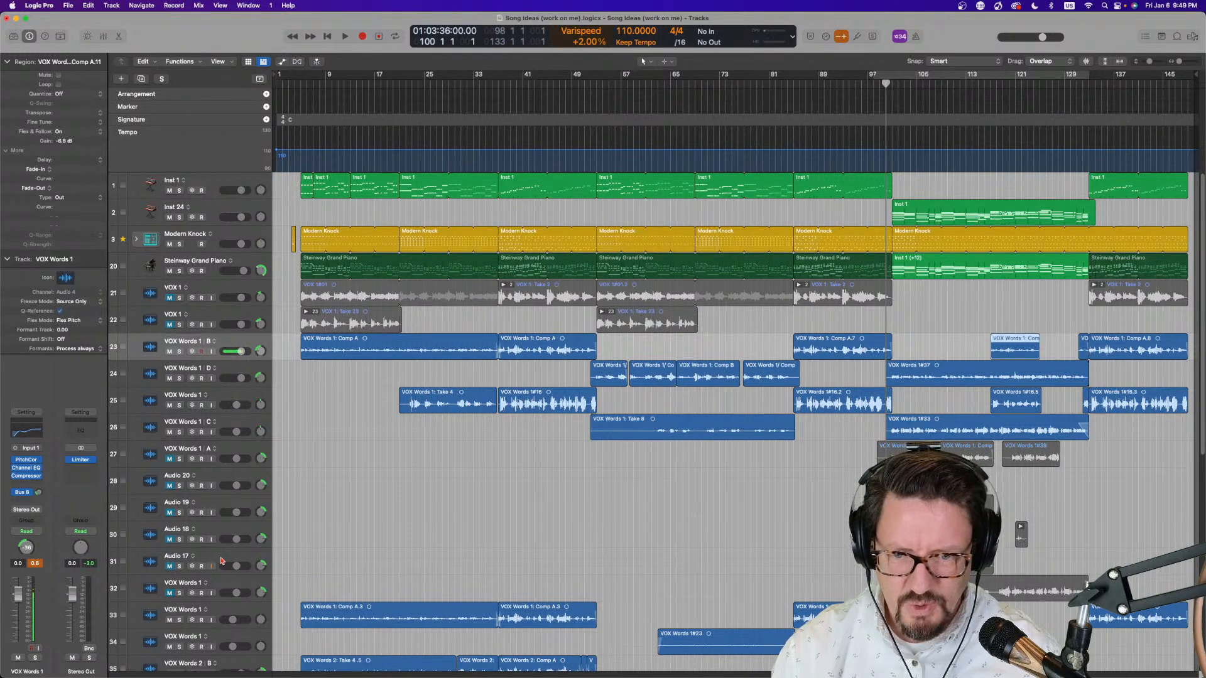
Delete the muted VOX Words 1 track at number 32 together with its region
left_click(221, 583)
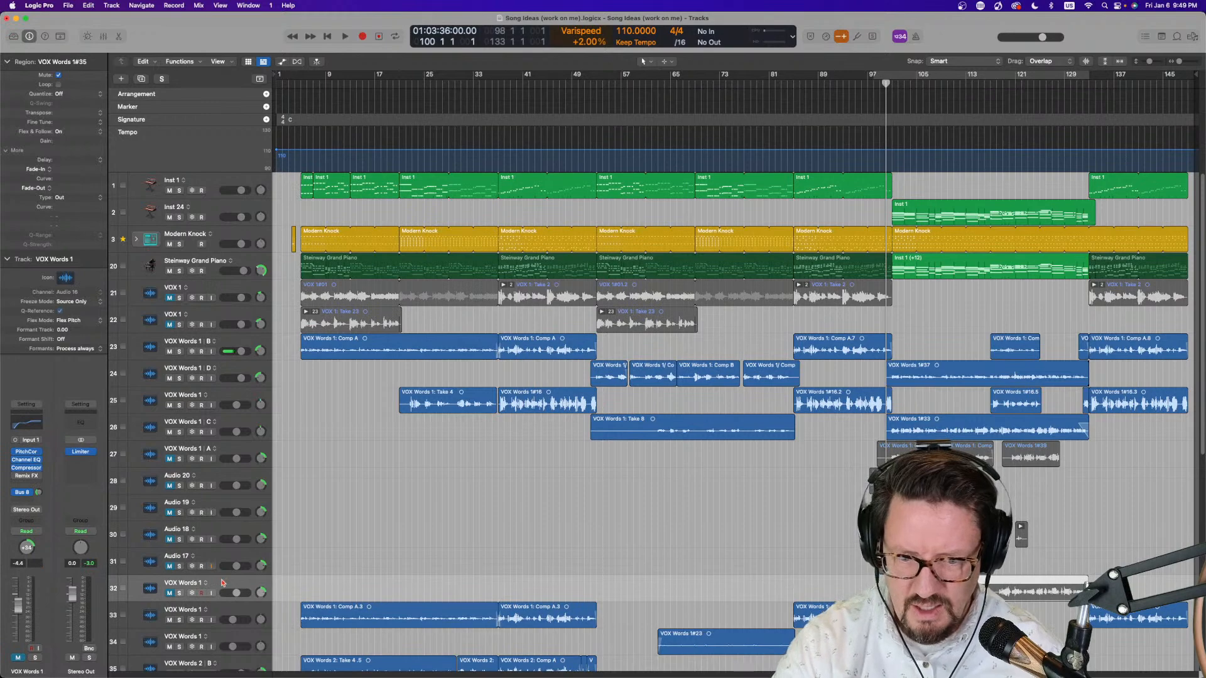
key("Delete")
key("super+BackSpace")
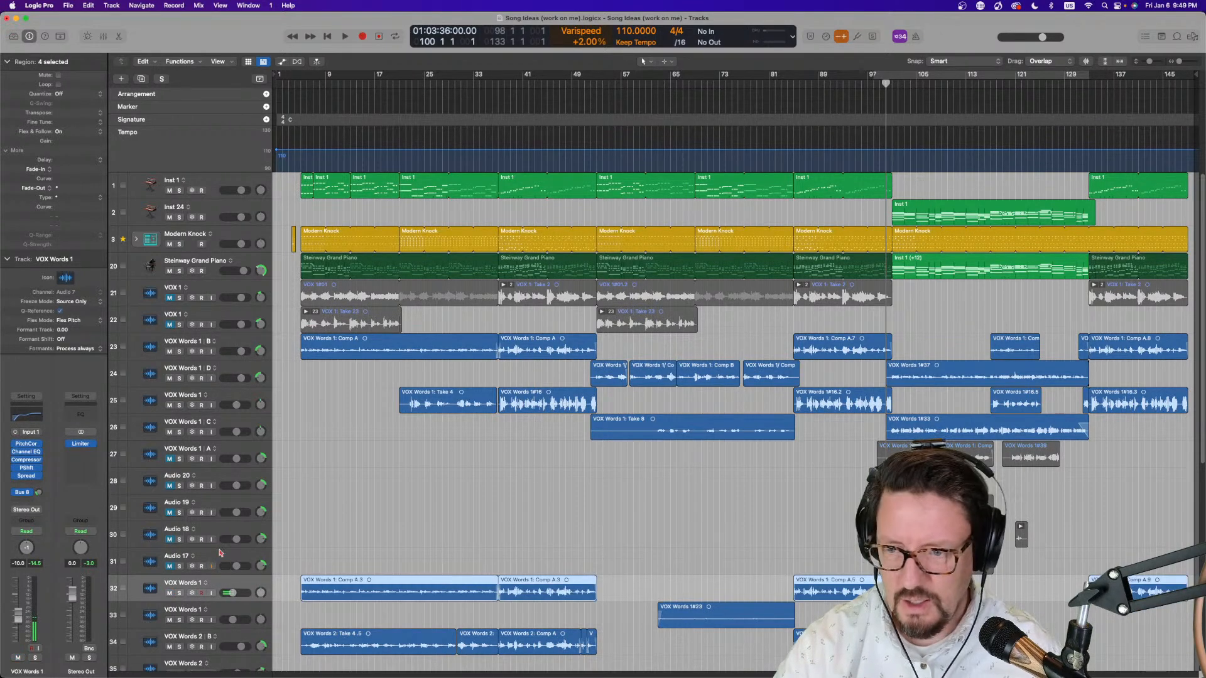
Delete the muted VOX Words 1 : A track at number 27 and the Audio 20 track below it, including their regions
left_click(223, 450)
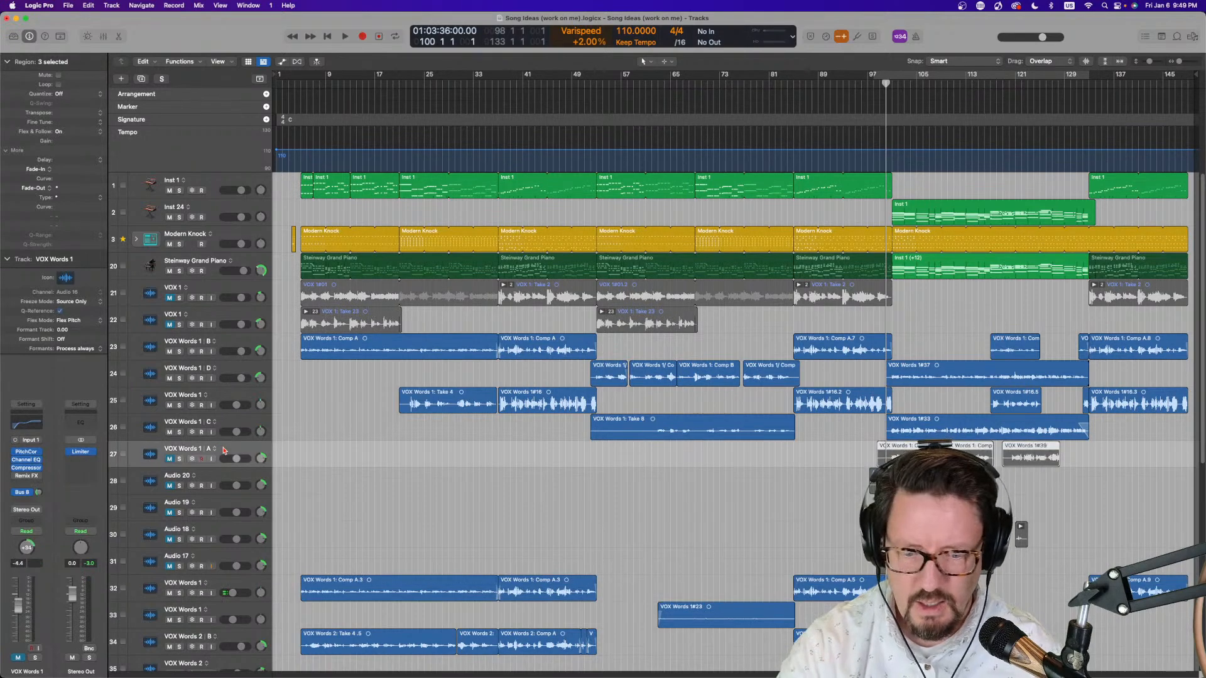
key("Delete")
key("super+BackSpace")
key("super+BackSpace")
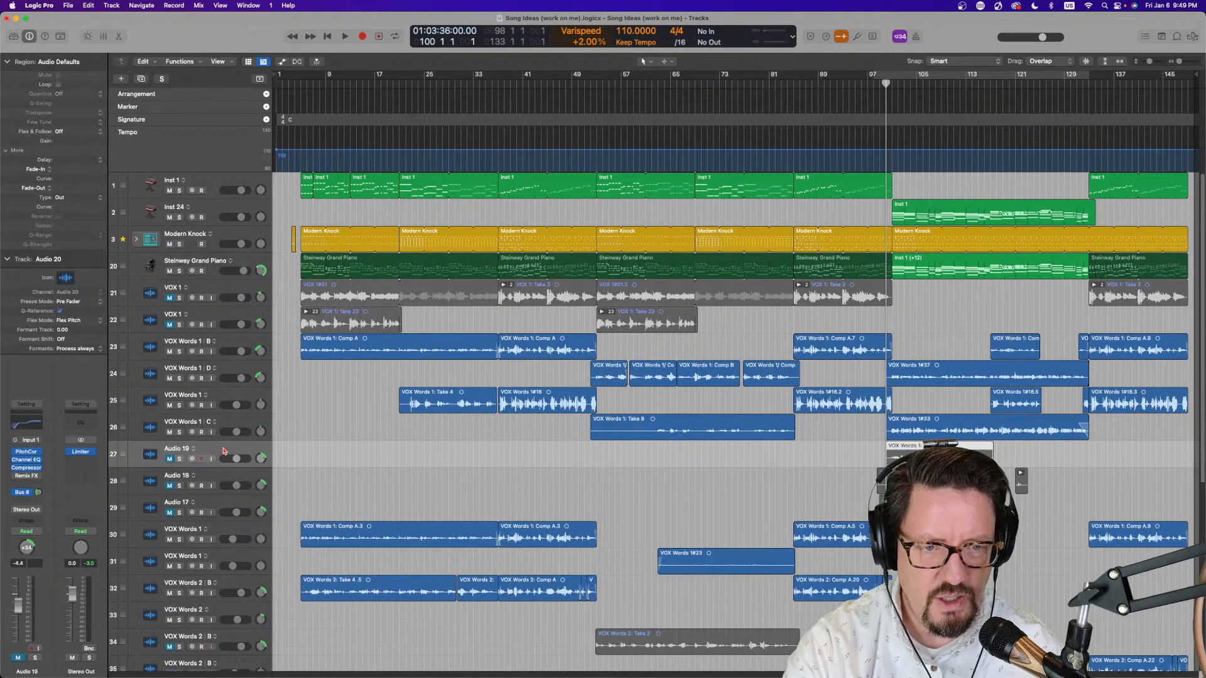
Delete the muted tracks Audio 19, Audio 18 and Audio 17, also deleting Audio 18's recorded audio file from disk
key("super+BackSpace")
key("Delete")
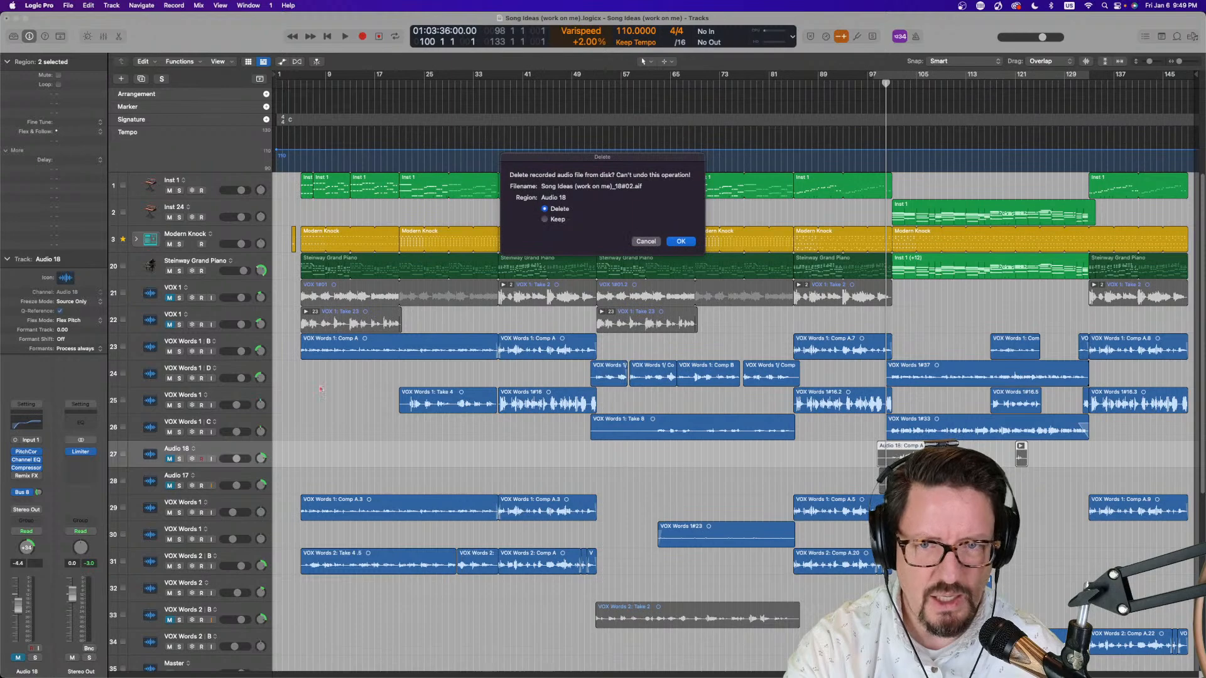
left_click(680, 242)
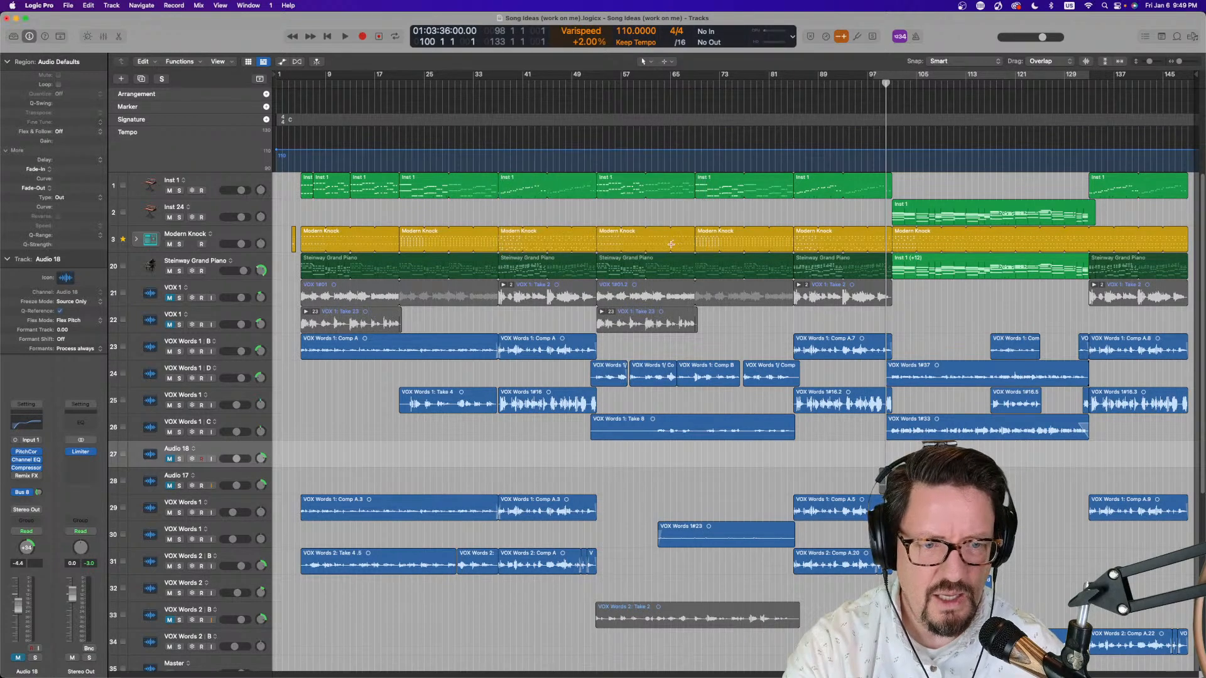
key("super+BackSpace")
key("super+BackSpace")
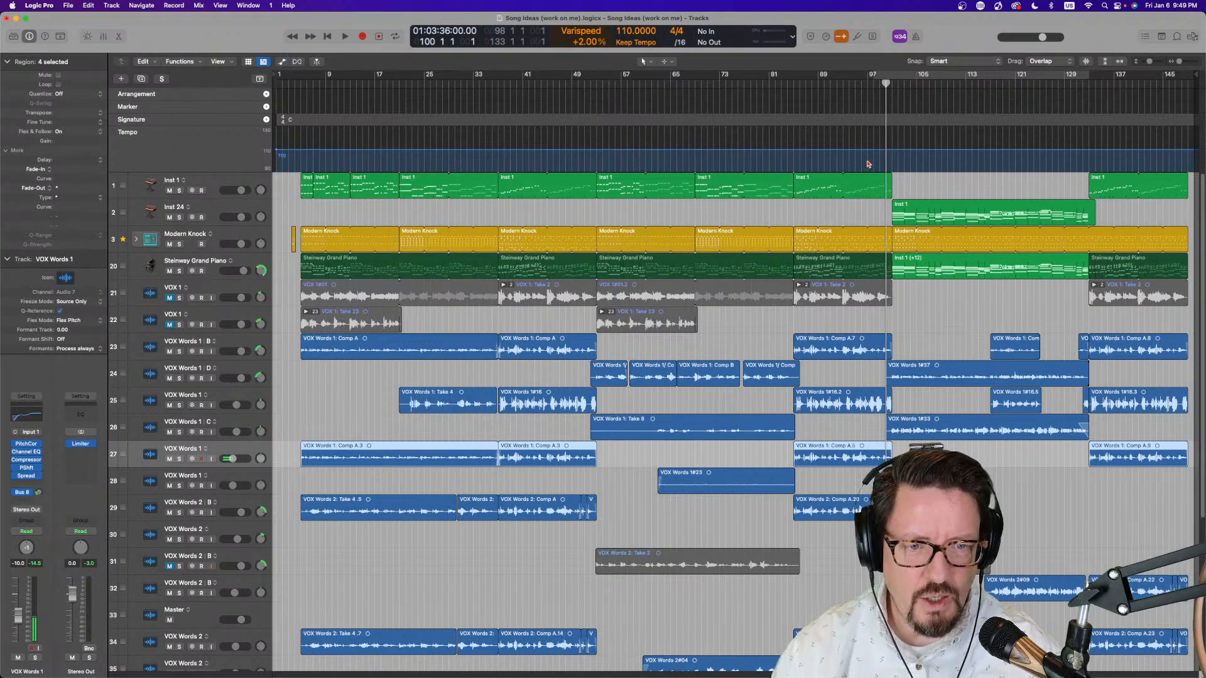
Check the Flex Pitch notes of VOX Words 1#37 on track 24 and play the song from bar 100 to about bar 130
double_click(903, 372)
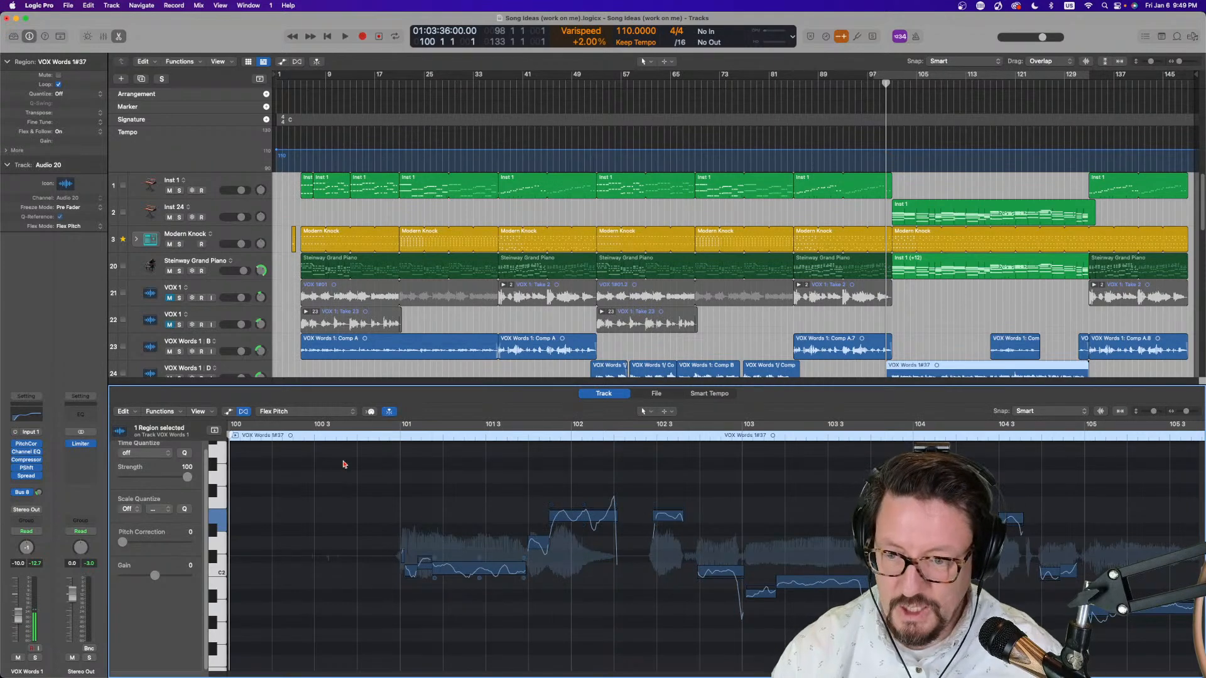
key("e")
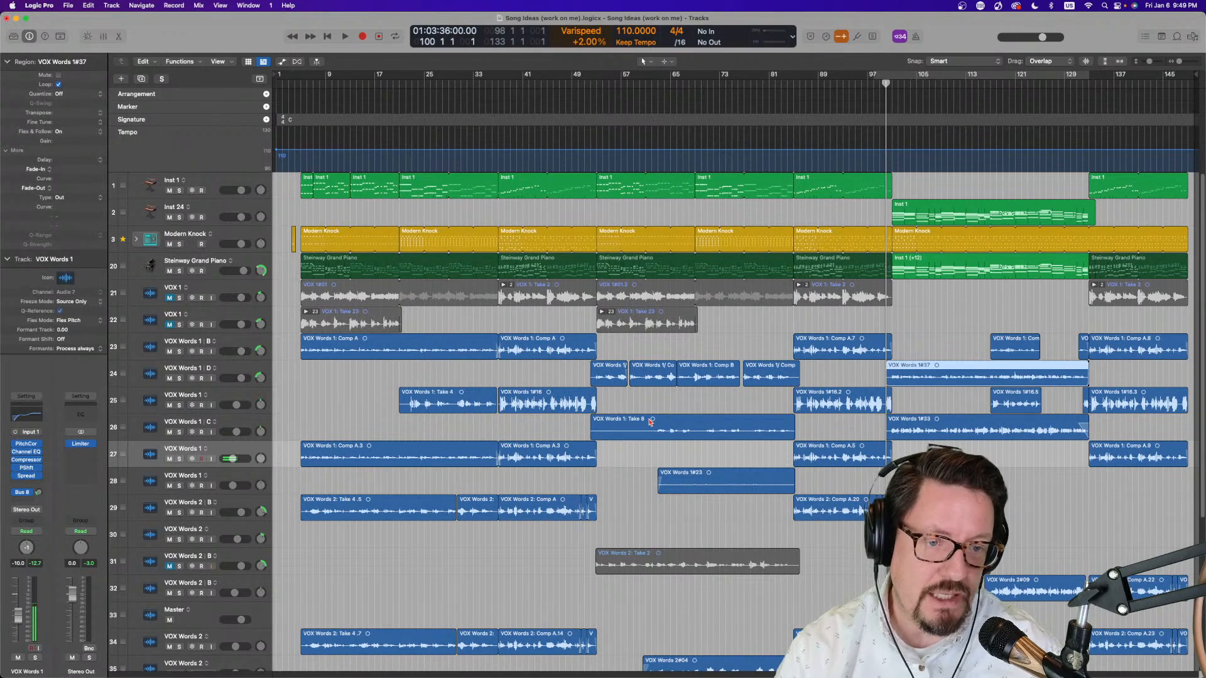
key("space")
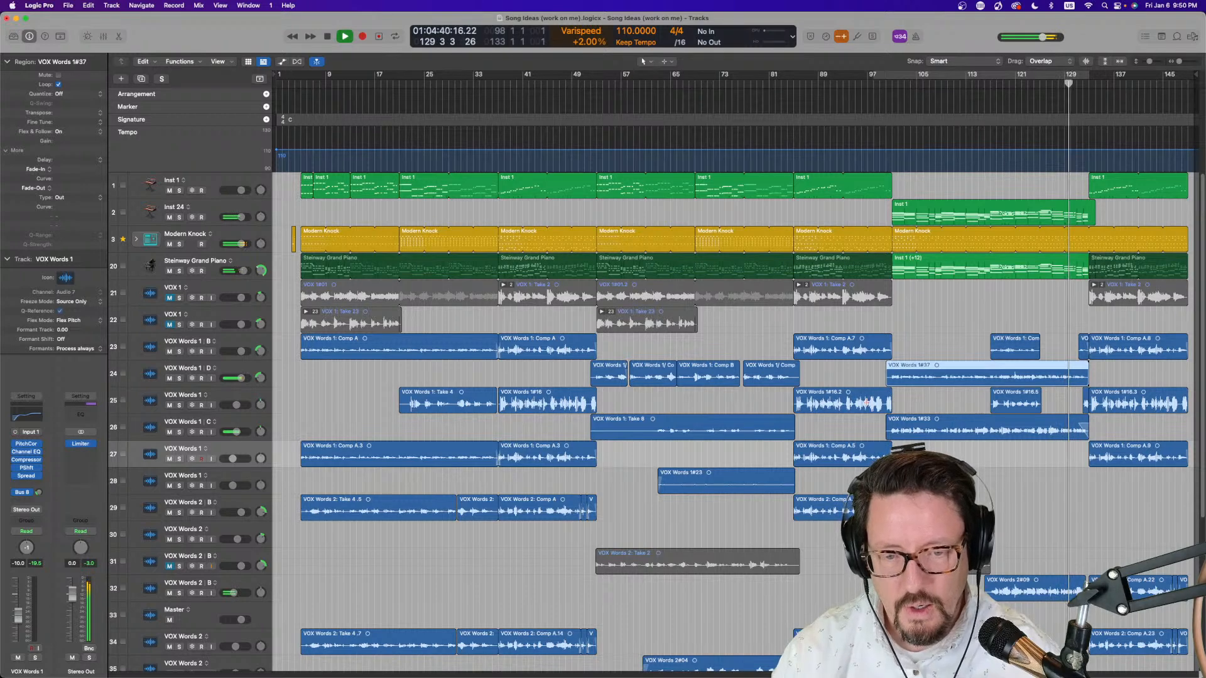
key("space")
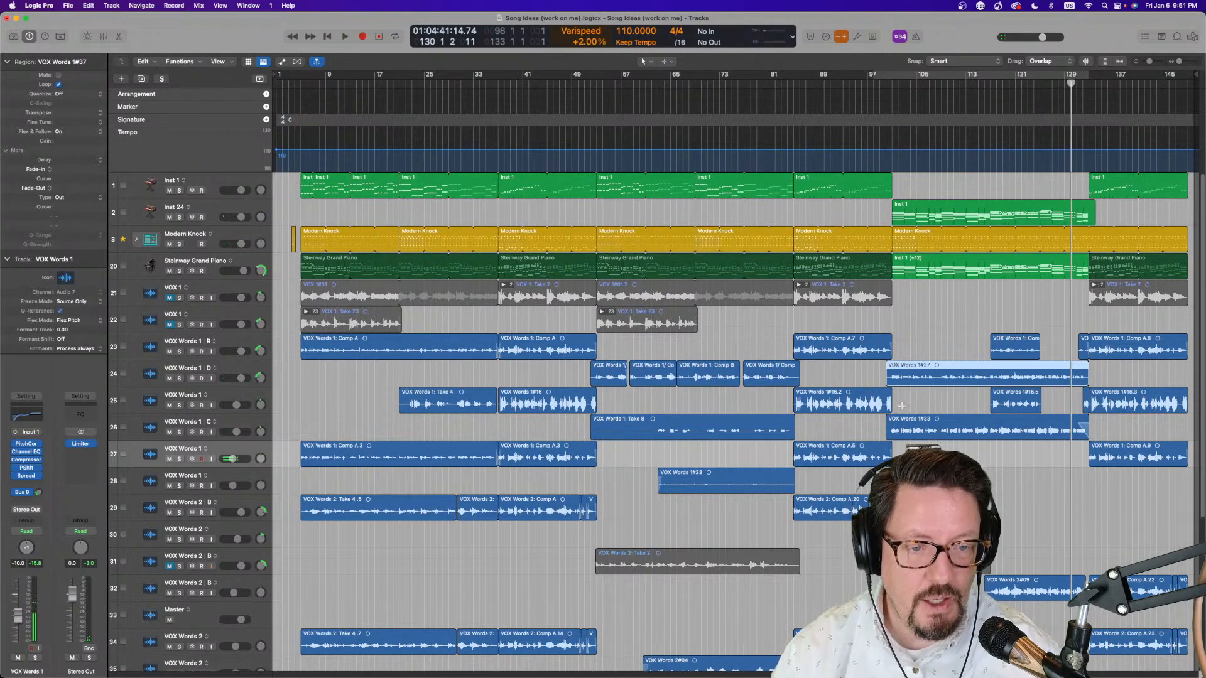
Check the regions VOX Words 2#11 and VOX Words 2#09, and play track 32 soloed from about bar 115
scroll(905, 378, "down", 5)
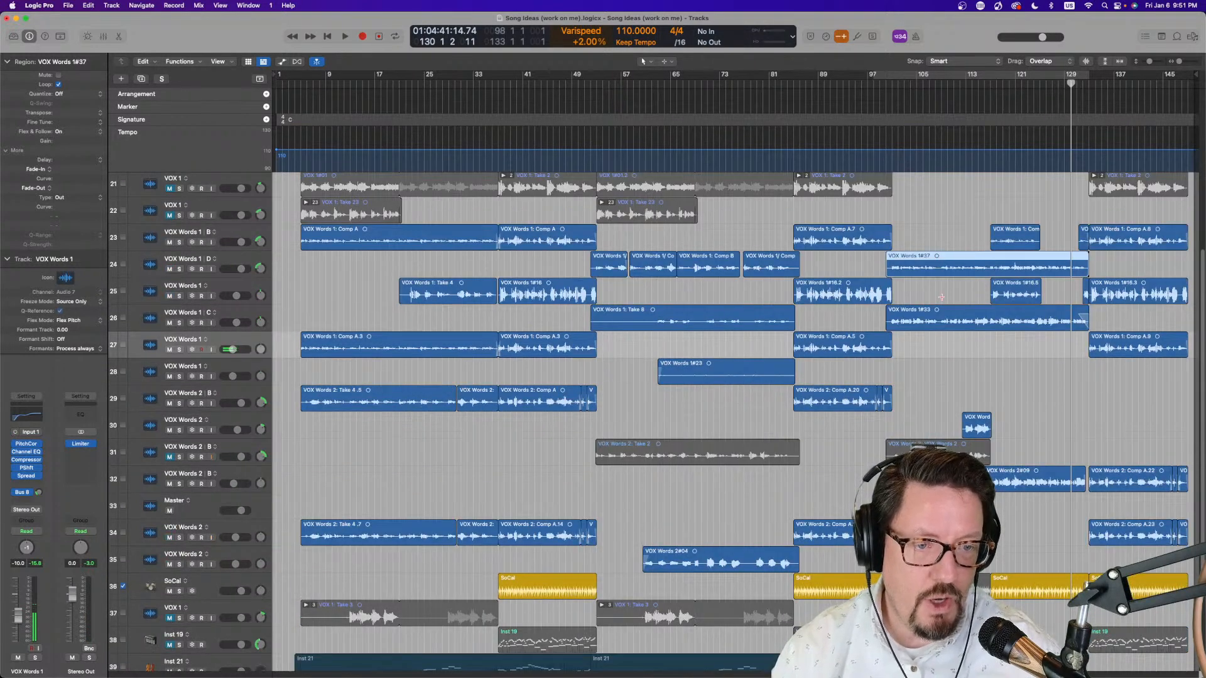
left_click(981, 423)
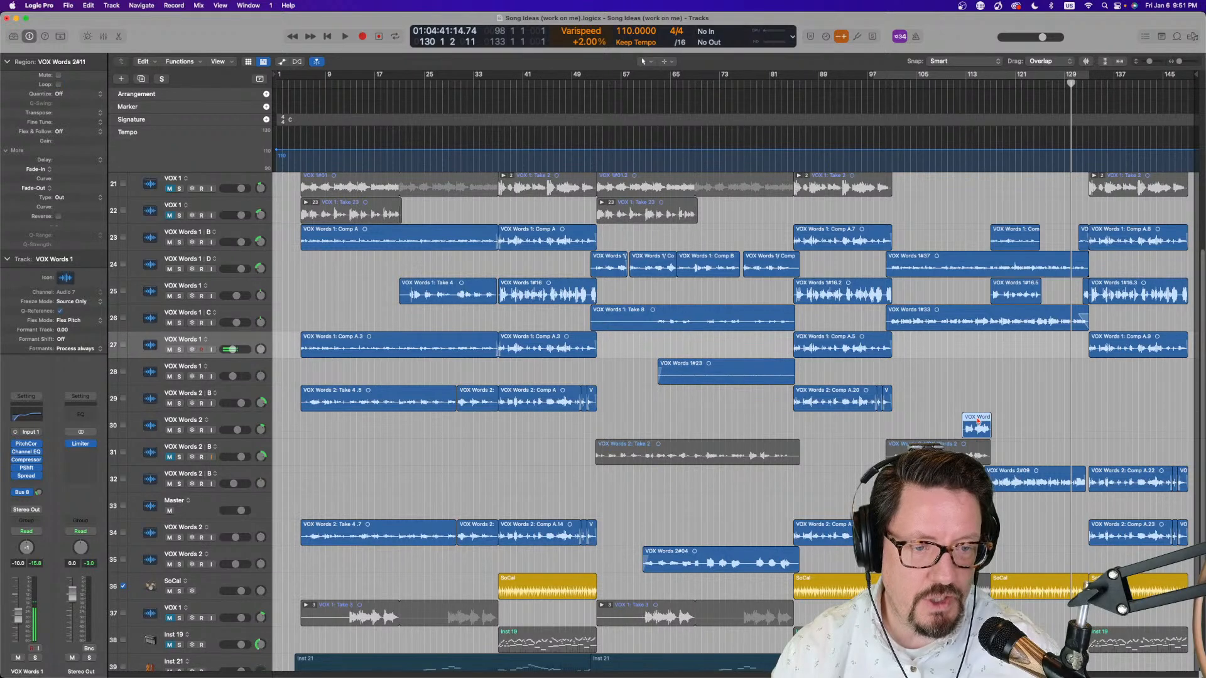
left_click(90, 5)
left_click(235, 131)
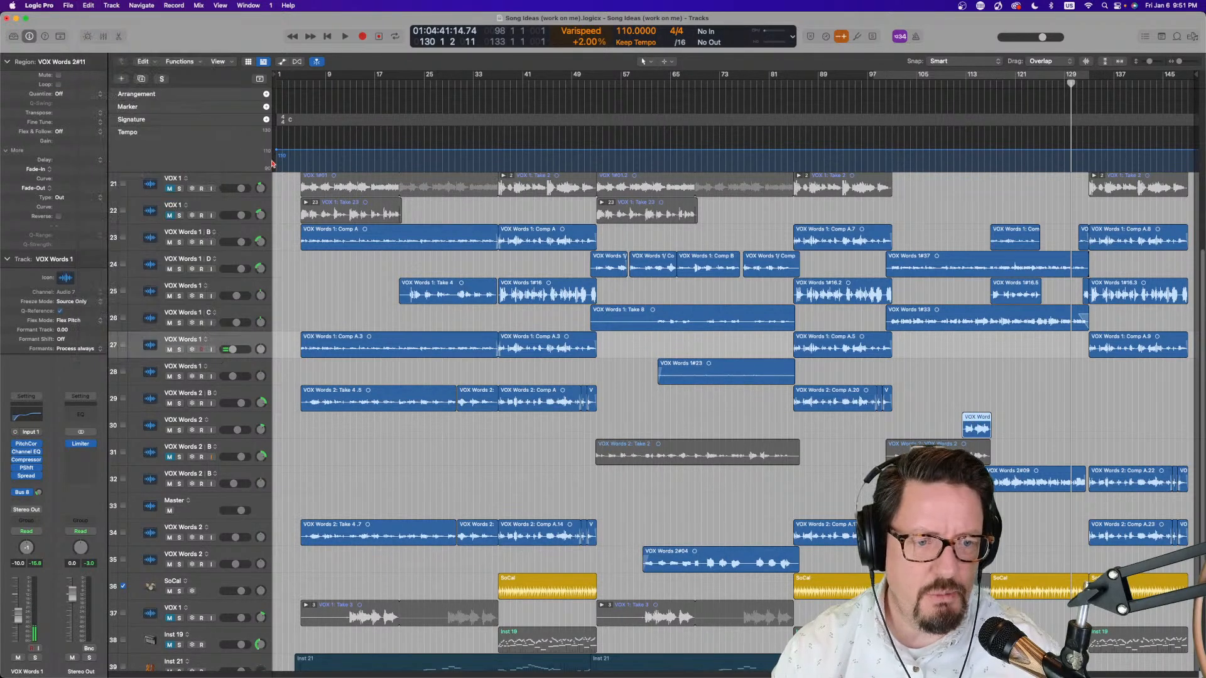
left_click(1016, 471)
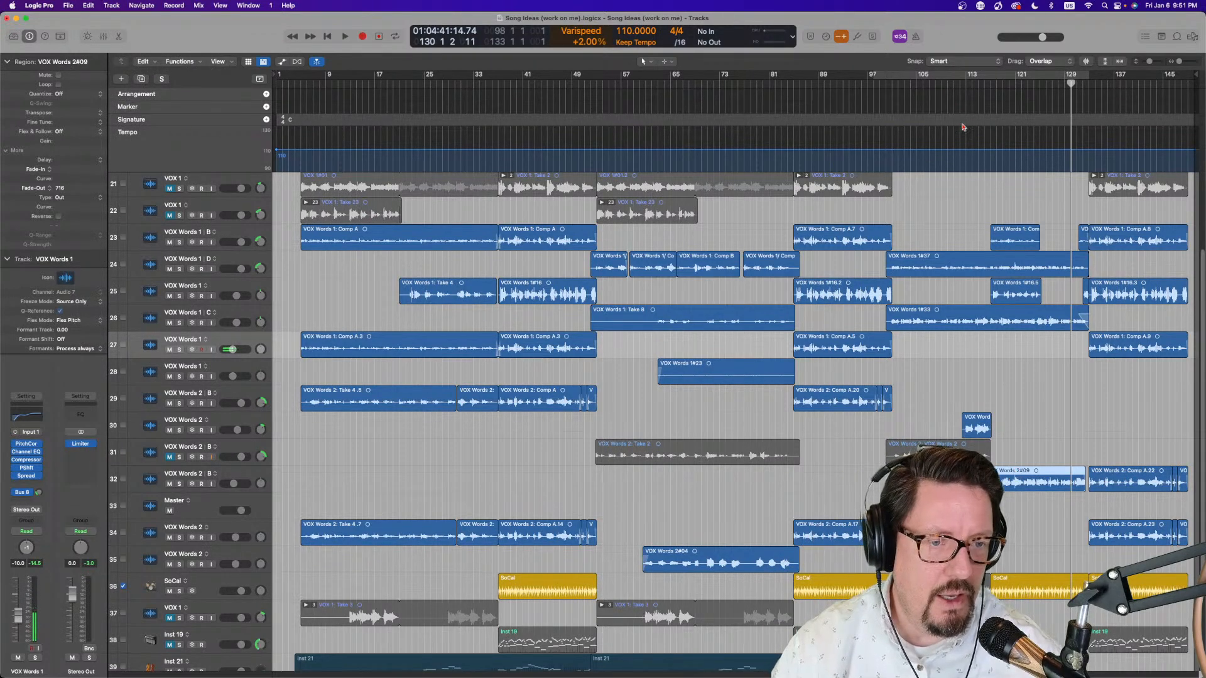
left_click(975, 83)
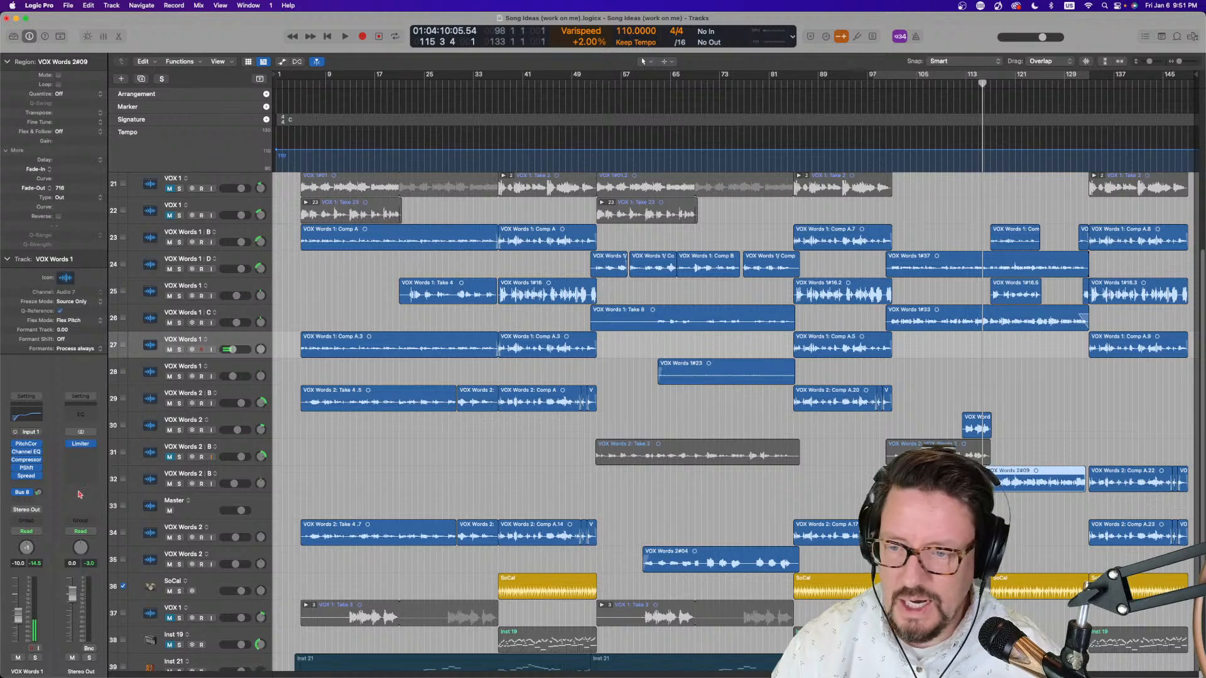
left_click(179, 484)
key("space")
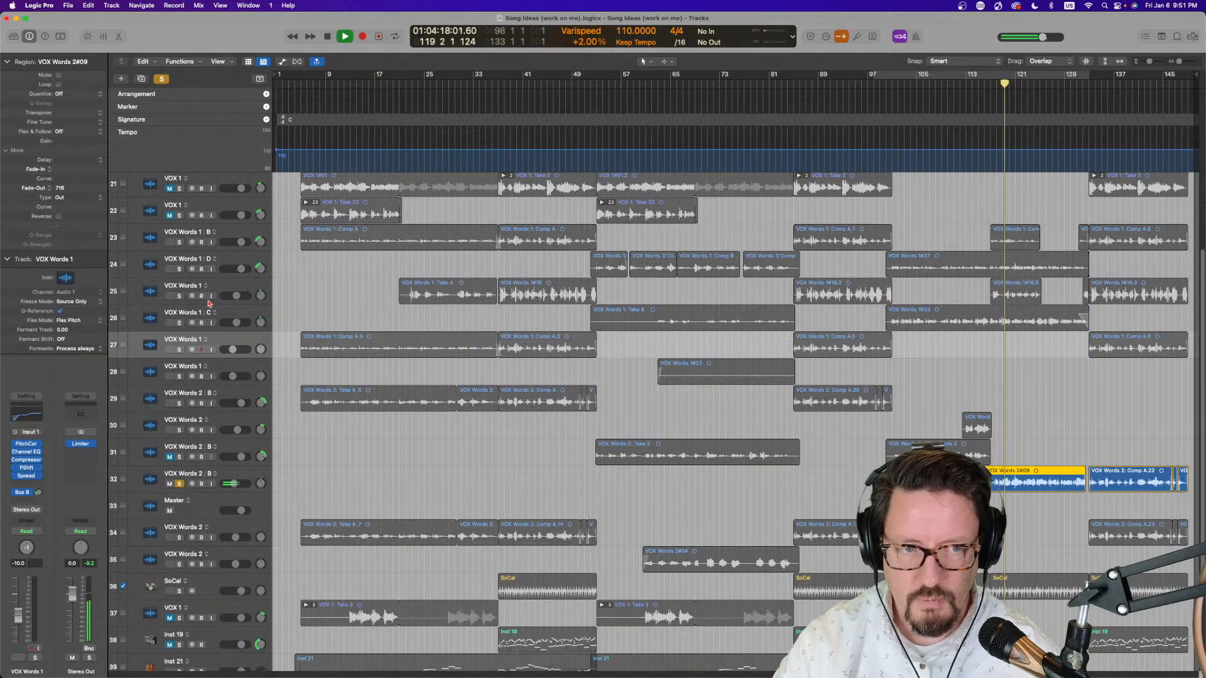
Add tracks 24 and 26 to the solo during playback, and clear all solos before stopping at about bar 126
left_click(179, 269)
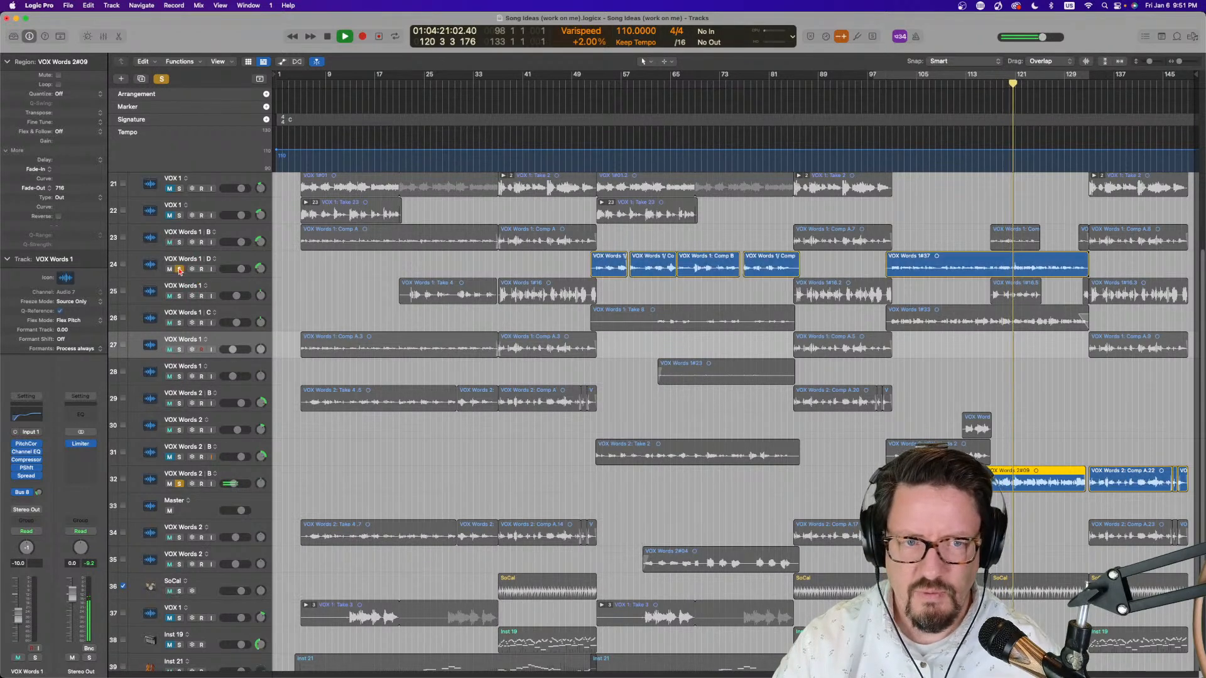
left_click(179, 323)
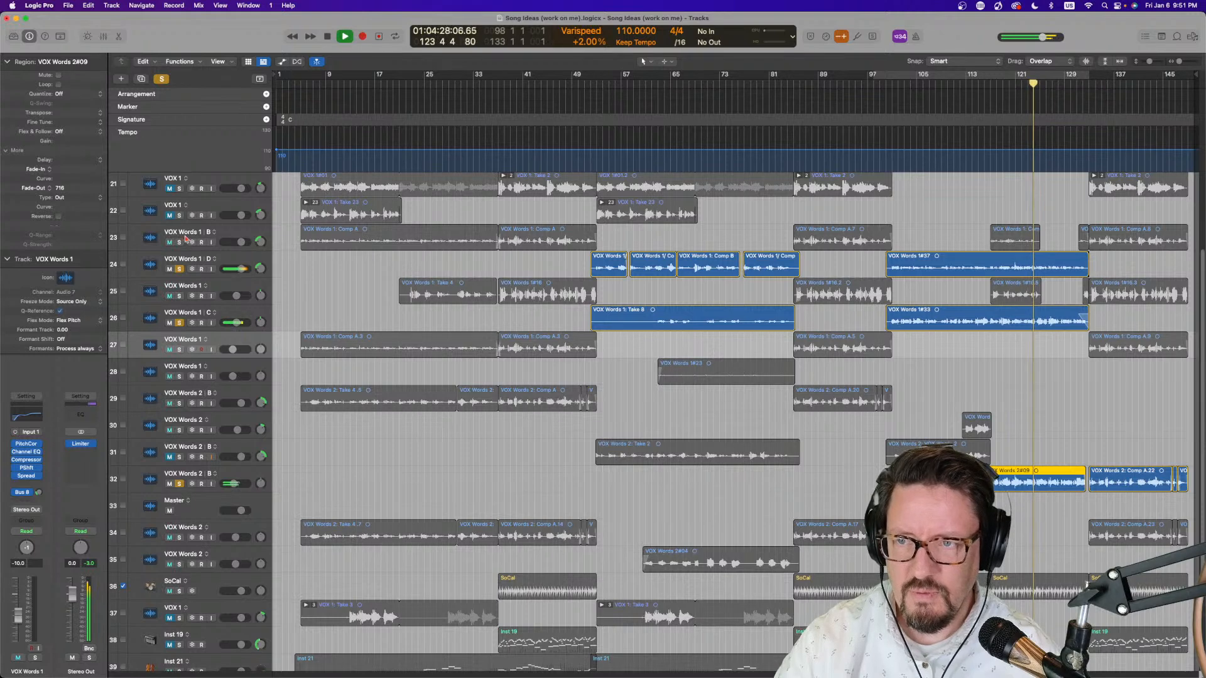
left_click(162, 79)
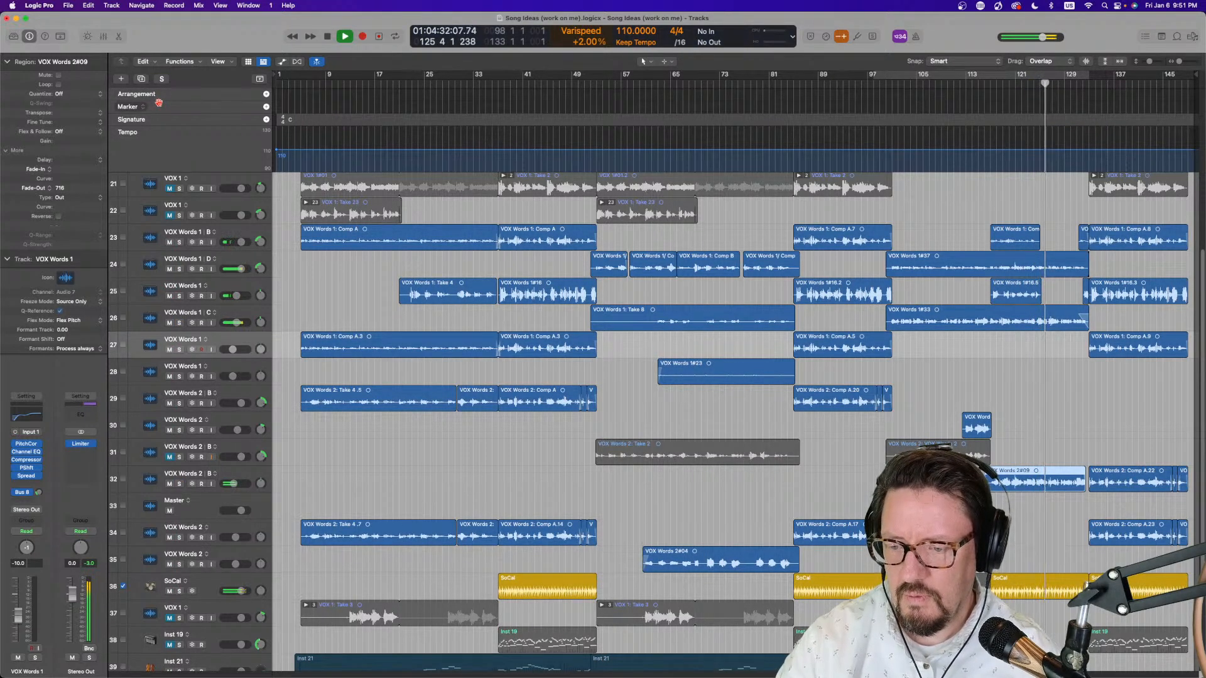
key("space")
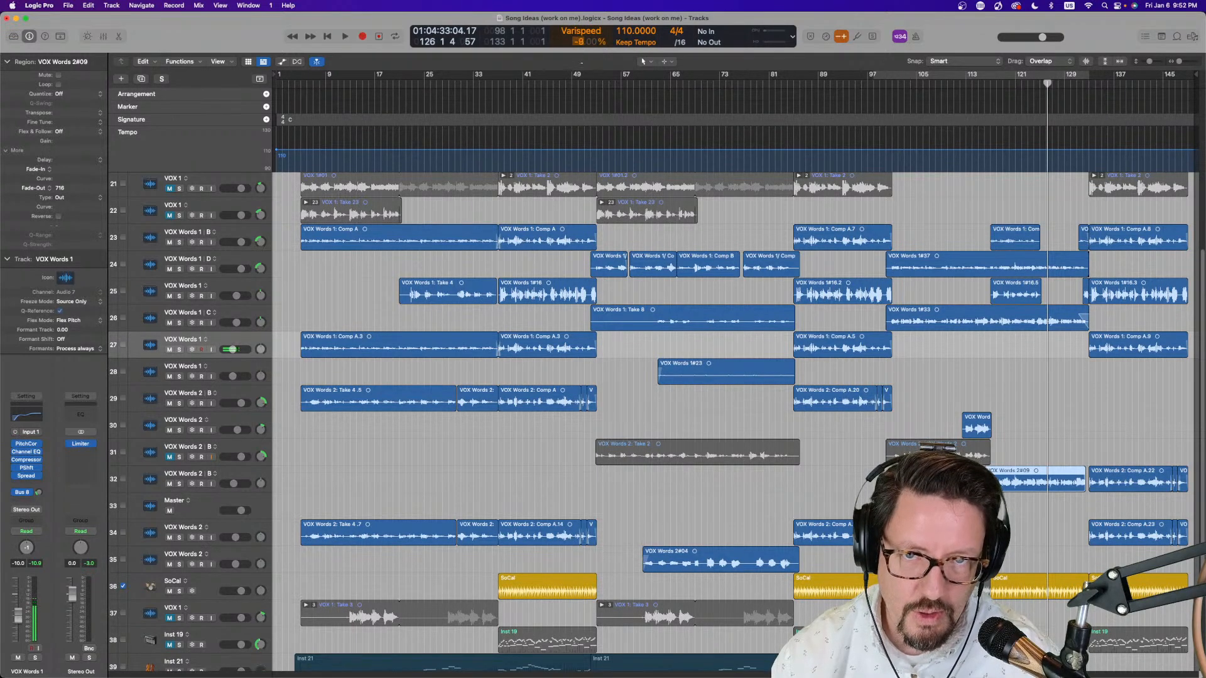
Set Varispeed to -10.00% and play the song from bar 100 to about bar 106
left_click_drag(581, 65, 583, 66)
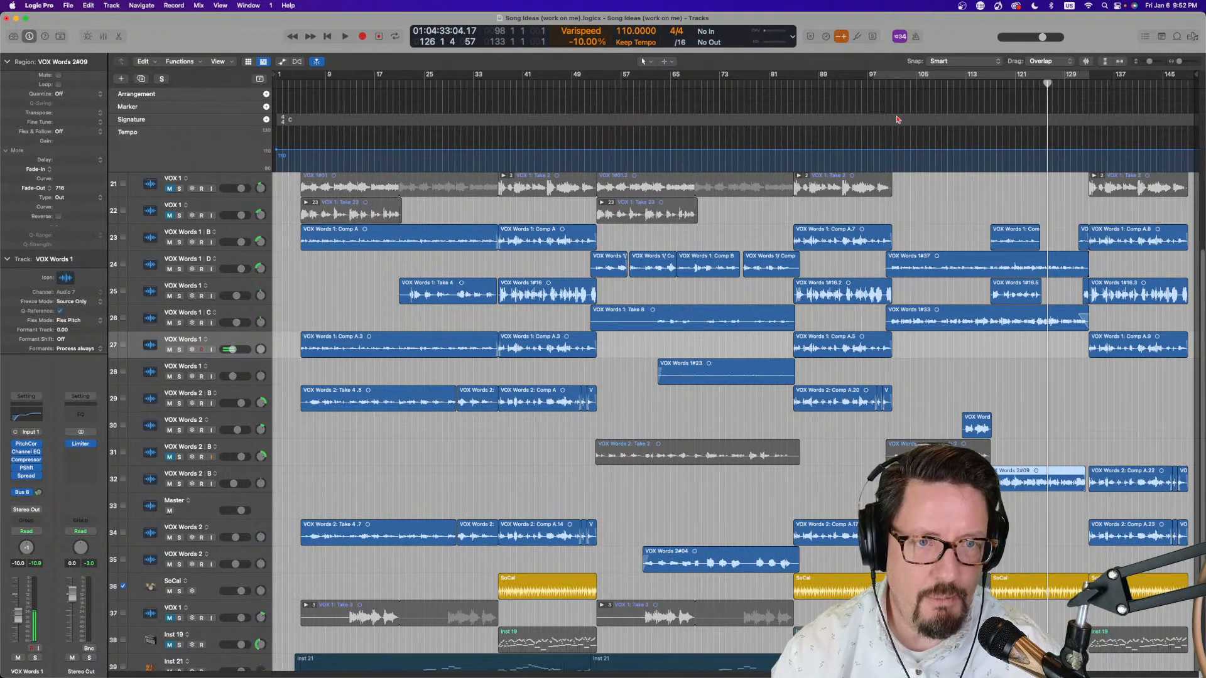
left_click(885, 82)
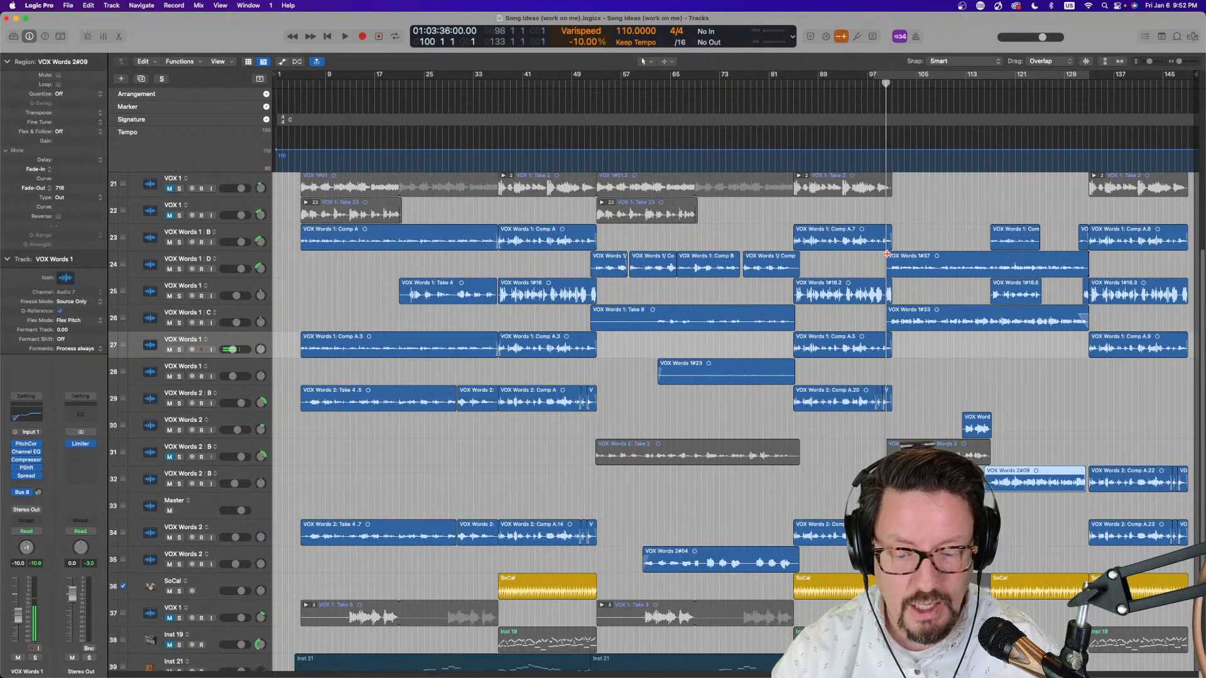
key("space")
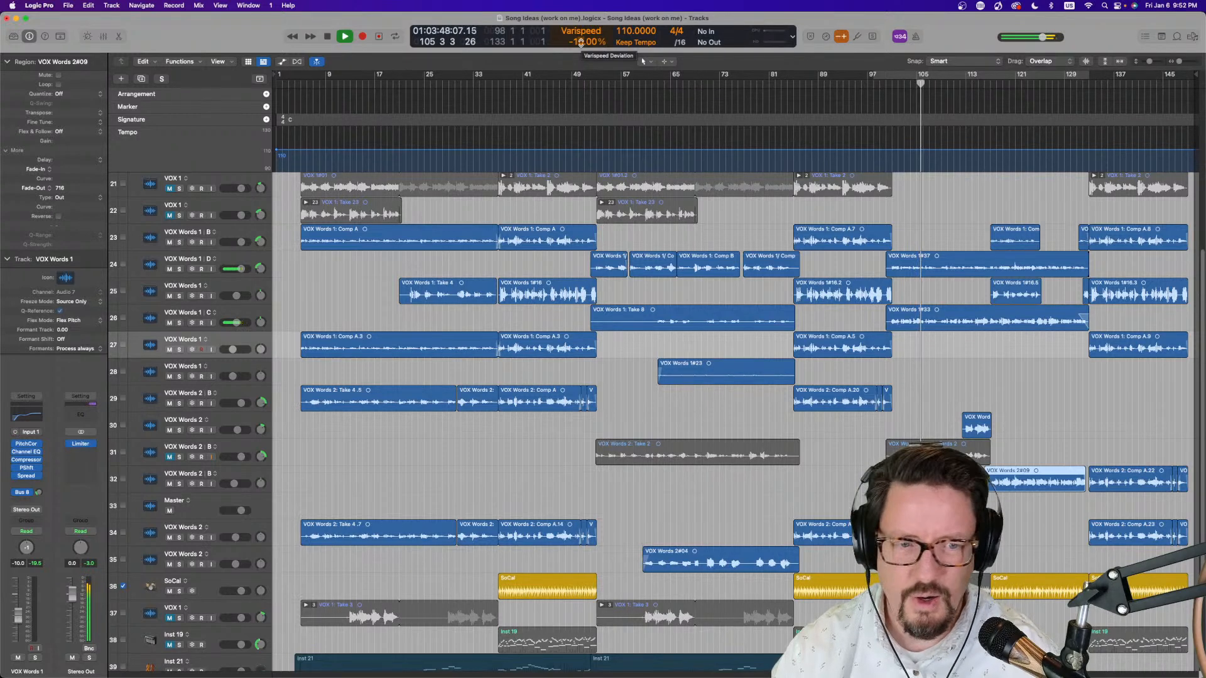
key("space")
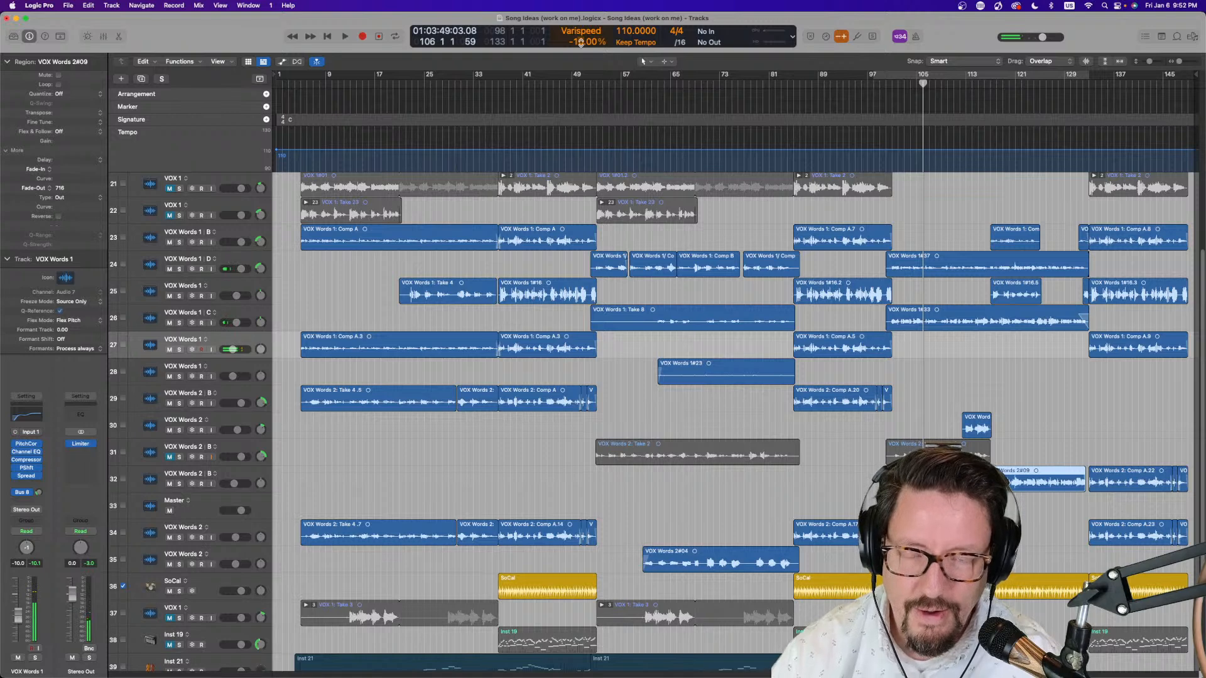
Set Varispeed to +2.00% and look over its mode options, keeping Varispeed (Speed and Pitch)
left_click_drag(580, 43, 580, 42)
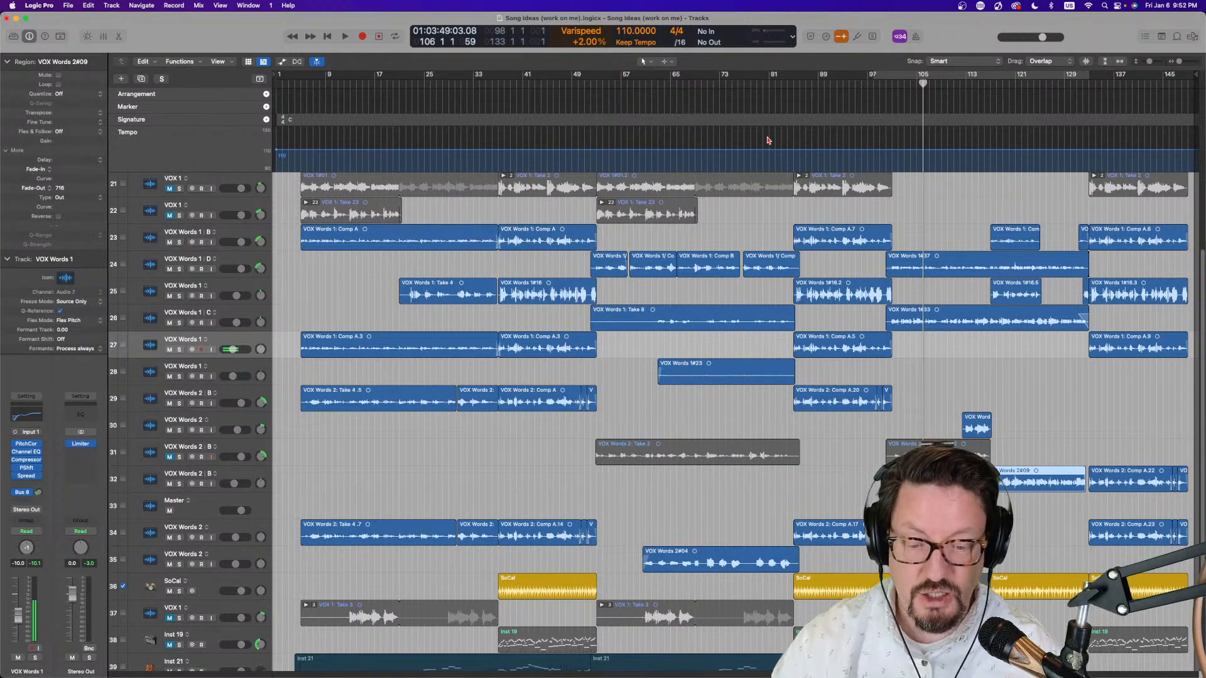
left_click(601, 42)
left_click(601, 21)
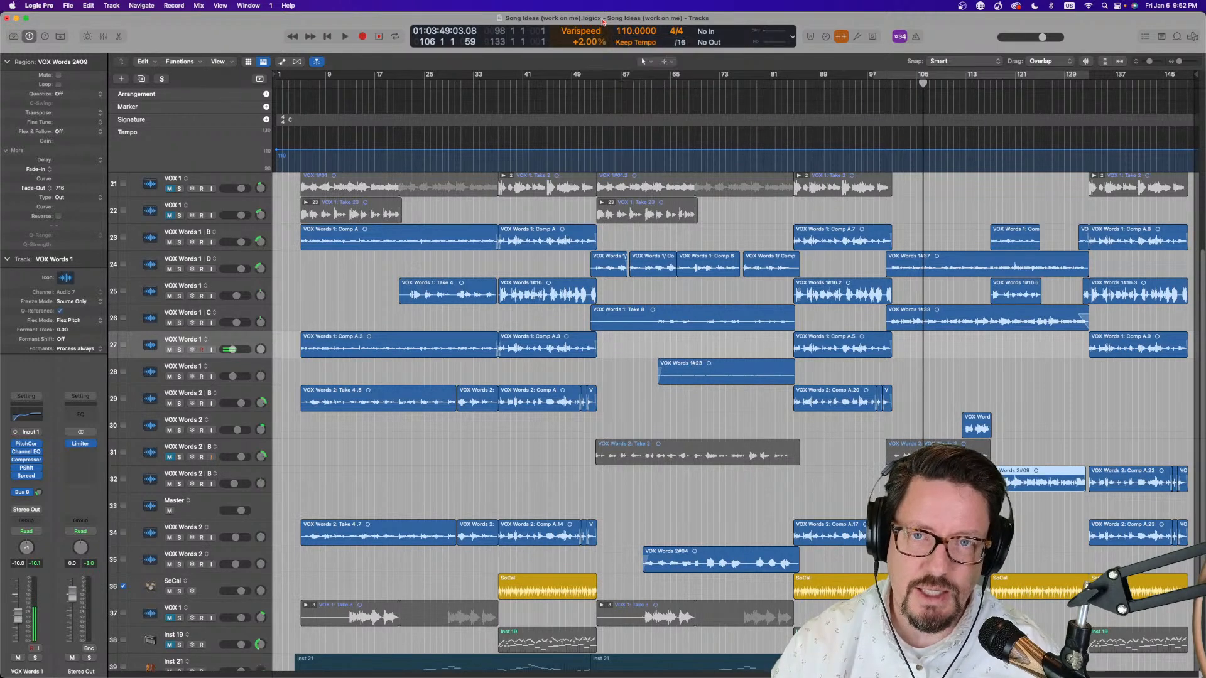
left_click(602, 34)
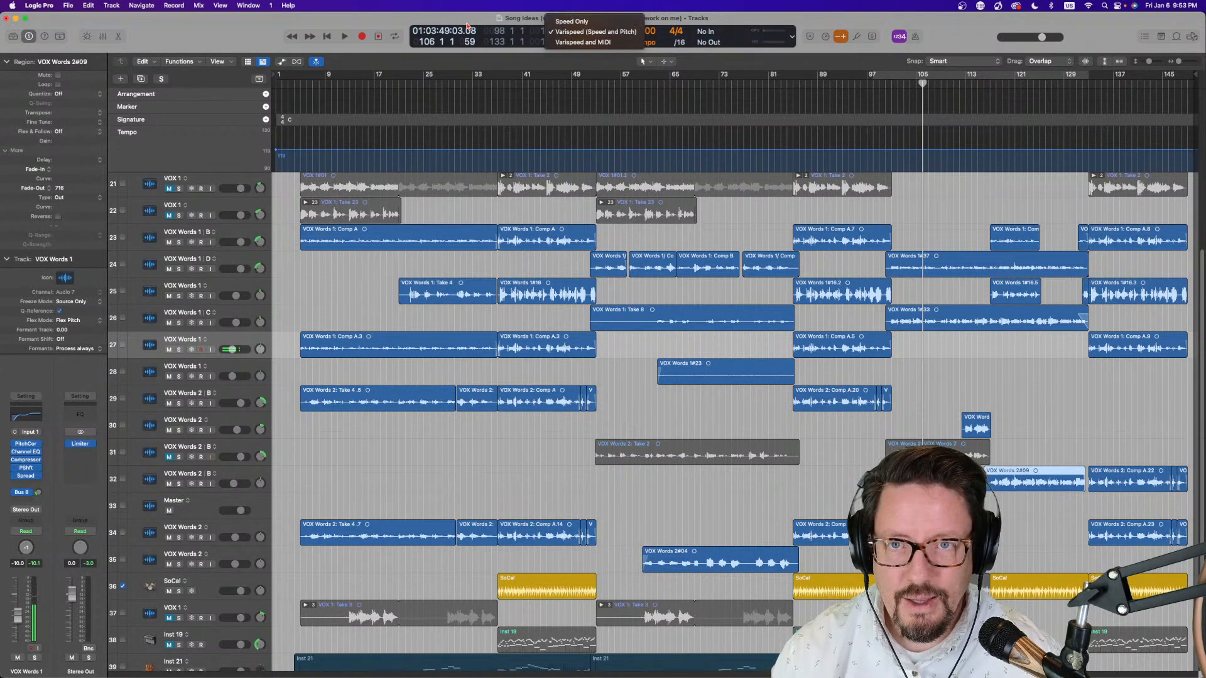
left_click(582, 34)
Reset Varispeed to 0.00% and play the song from about bar 99 to bar 102
left_click(584, 42, "alt")
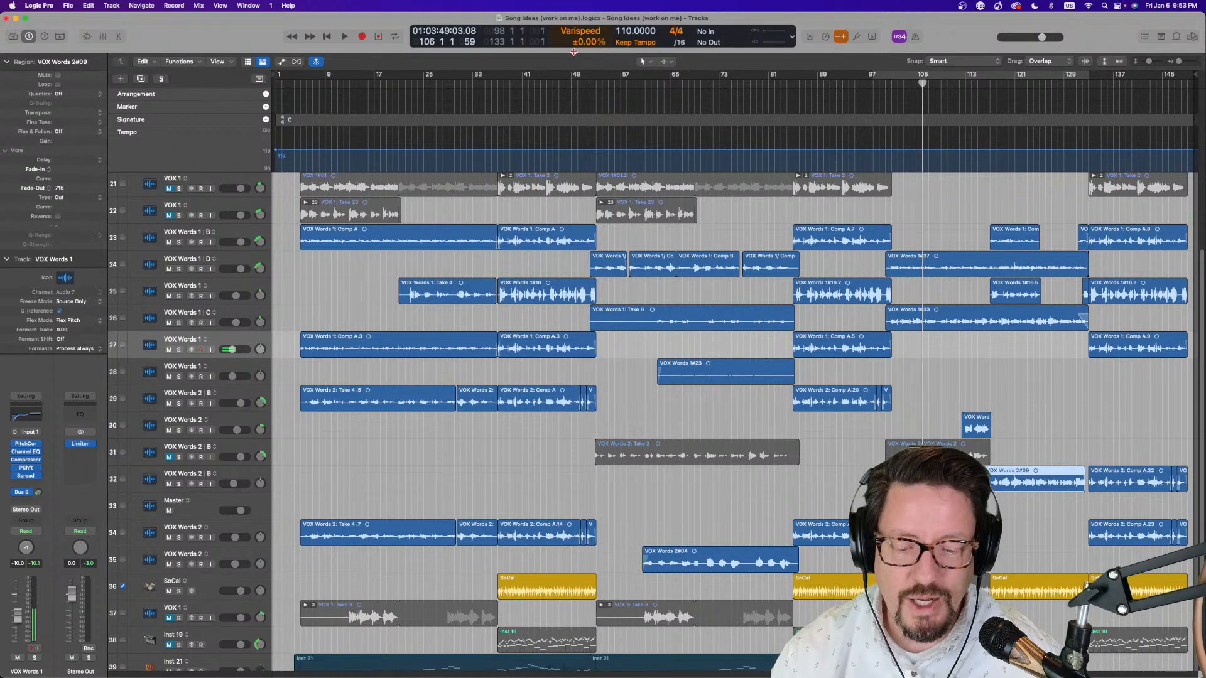
left_click_drag(903, 84, 881, 86)
key("space")
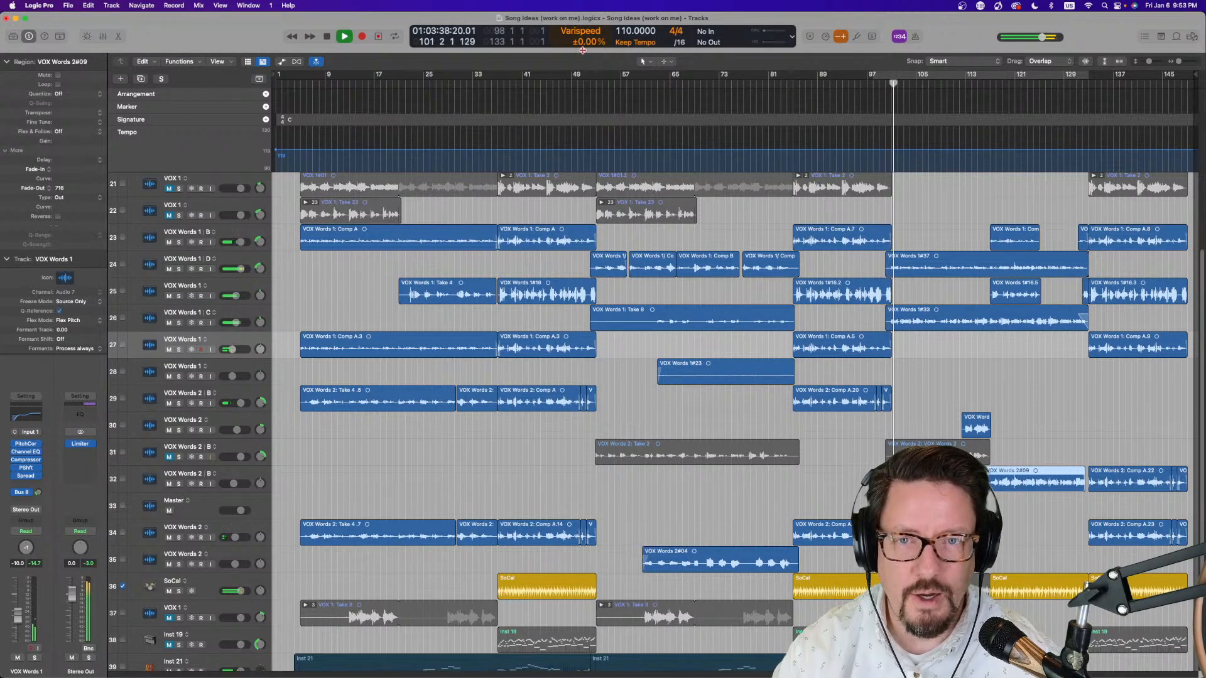
key("space")
Set Varispeed to +2.00% and play on from bar 102 to about bar 111
type("2")
key("Return")
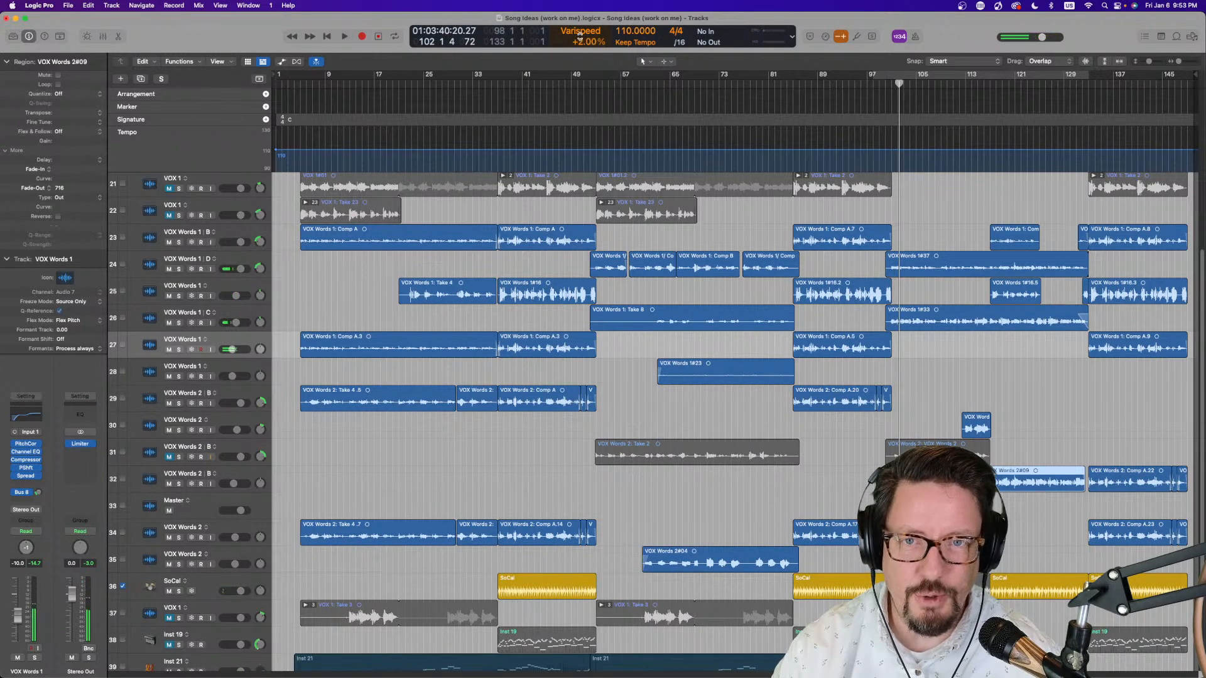
key("space")
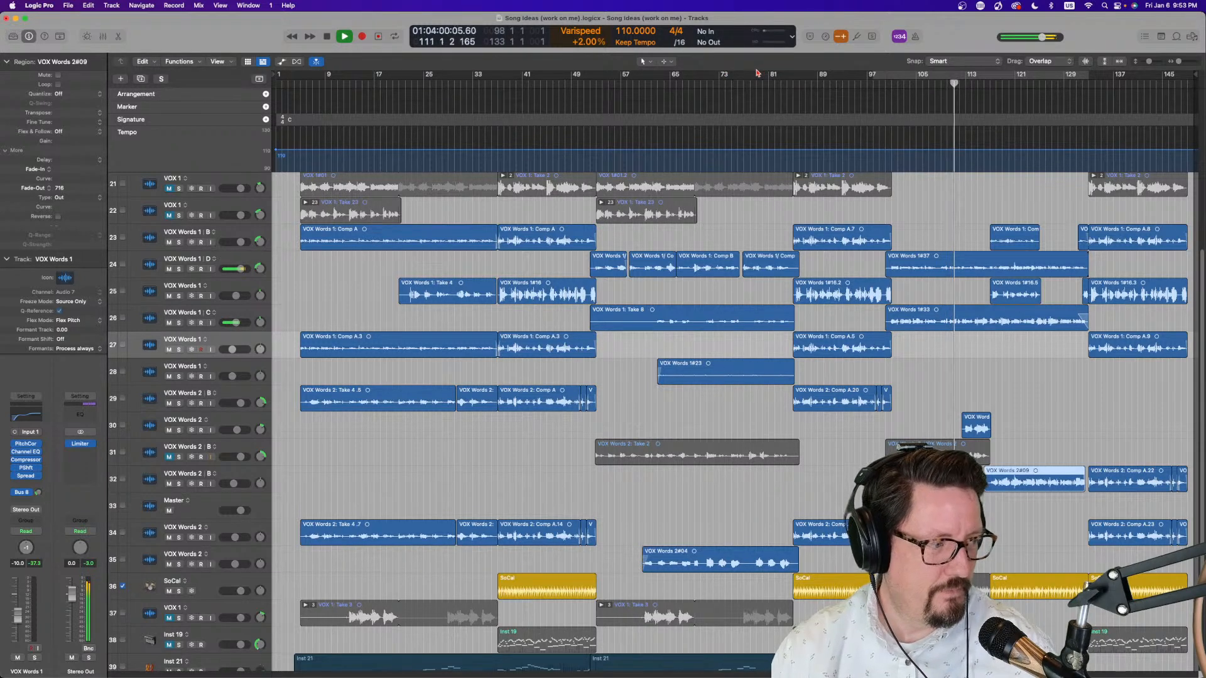
key("space")
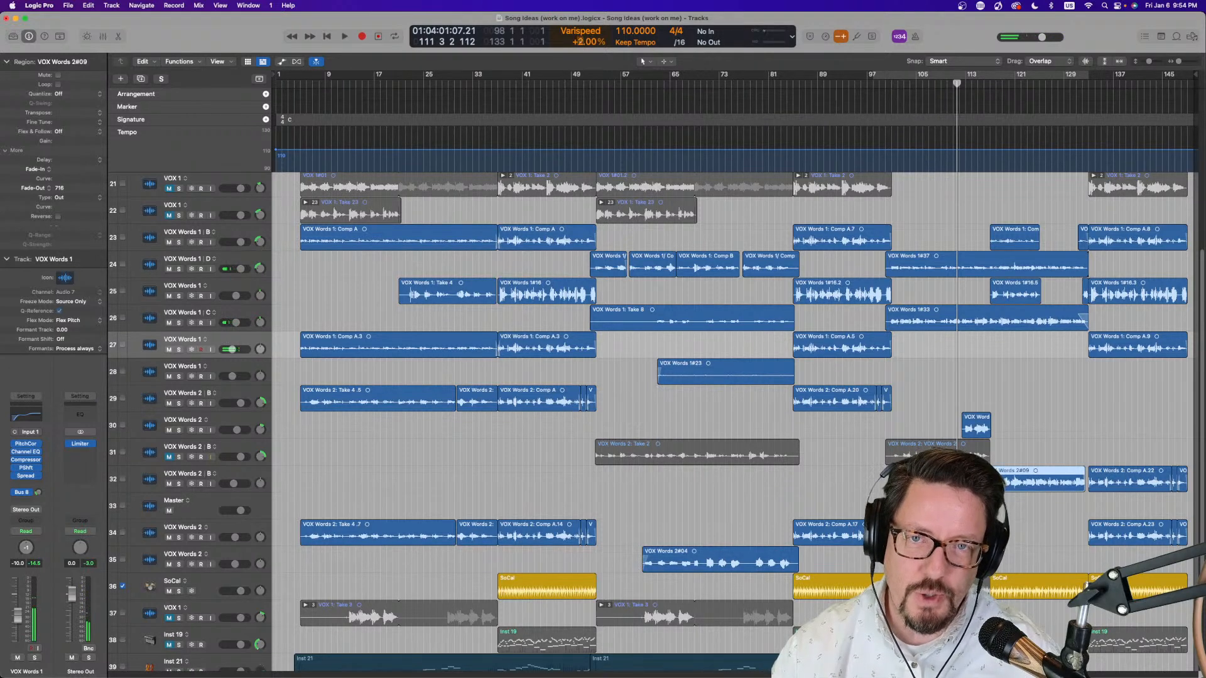
Try Varispeed at +4.00% by playing from about bar 99 to bar 103, and return it to +2.00%
left_click_drag(580, 42, 578, 38)
double_click(881, 82)
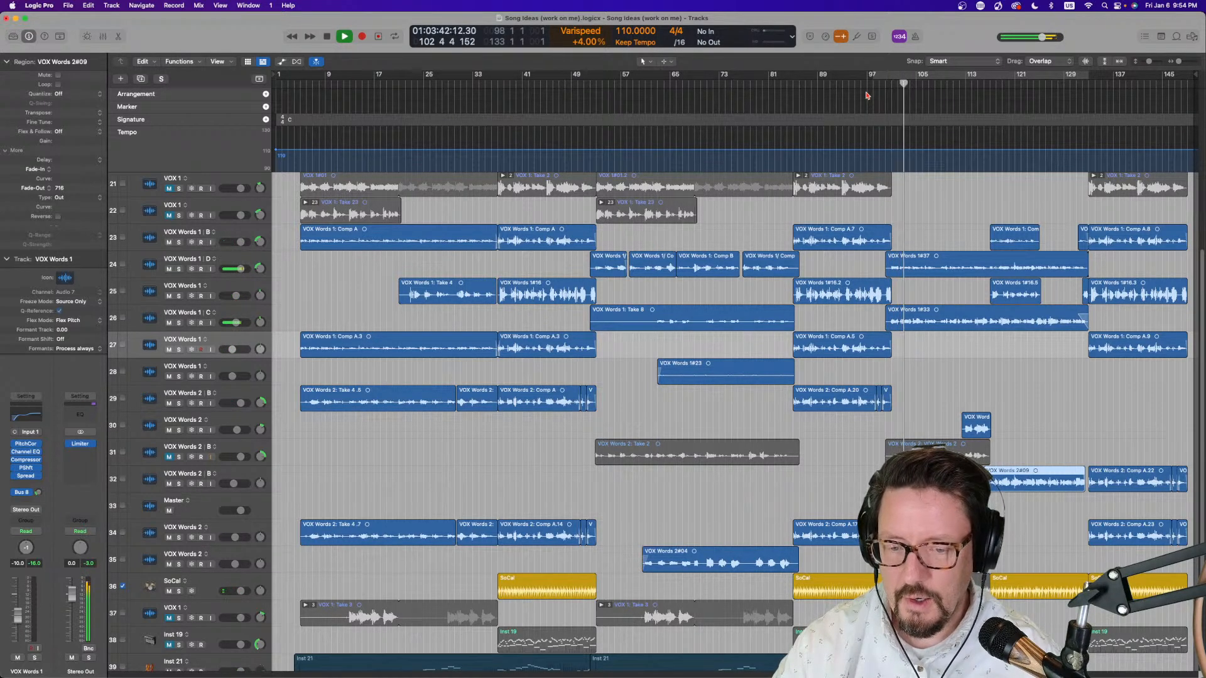
key("space")
left_click_drag(589, 36, 584, 42)
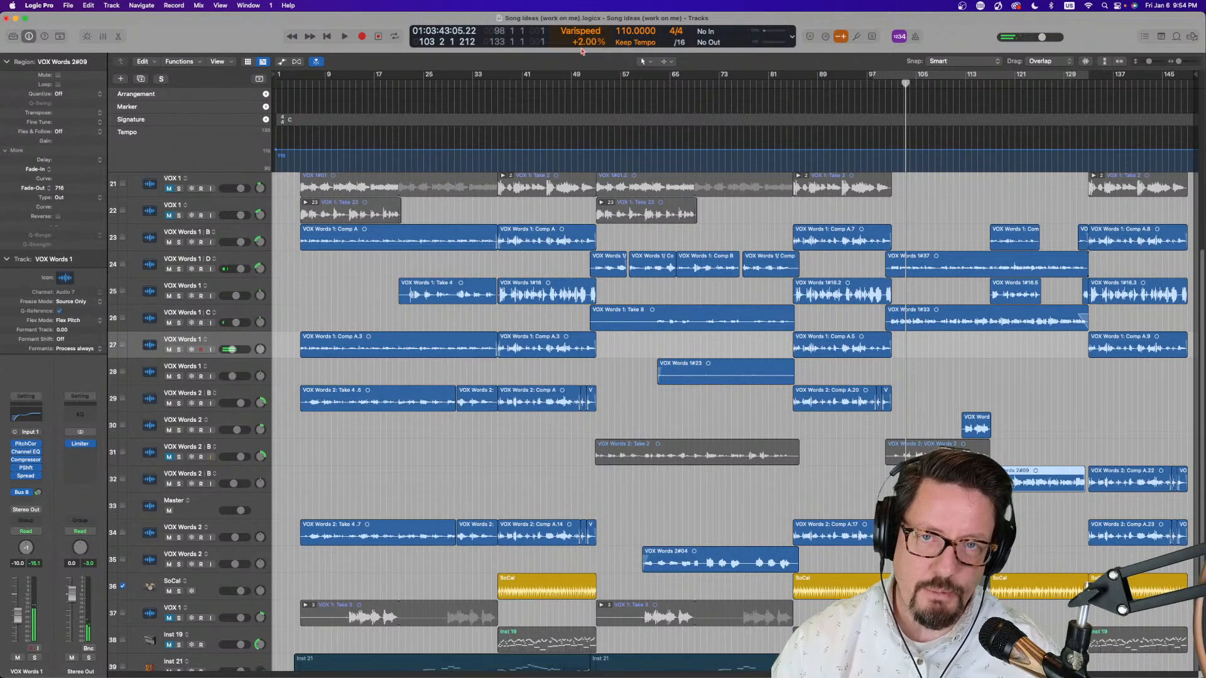